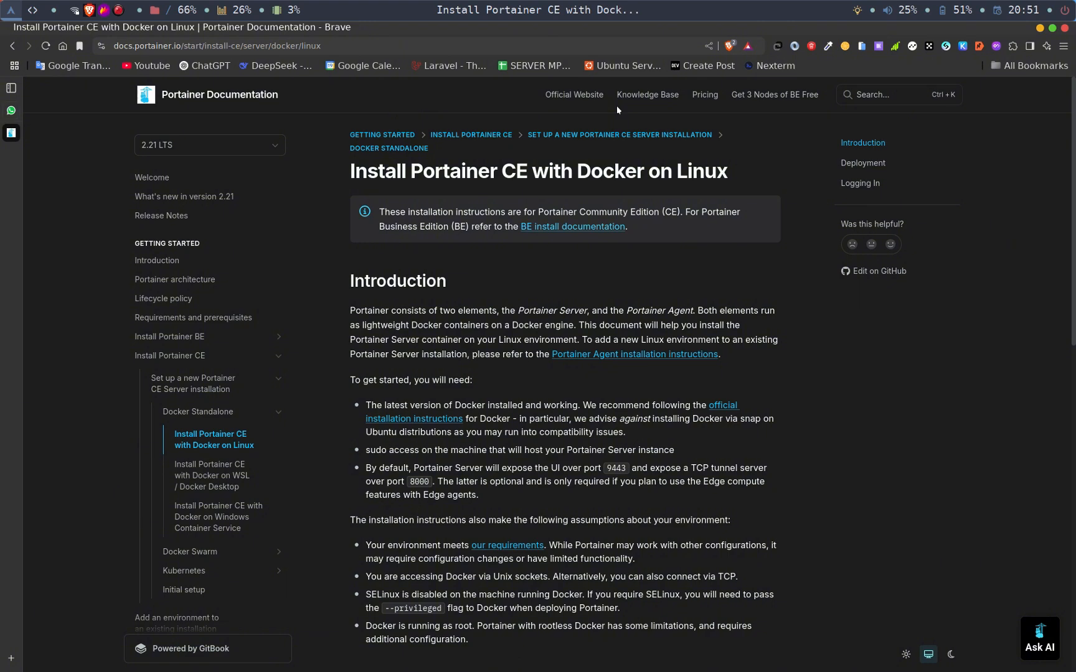
- Copy the docker volume create portainer_data command from the Deployment section of the Portainer installation page
scroll(616, 109, "down", 1)
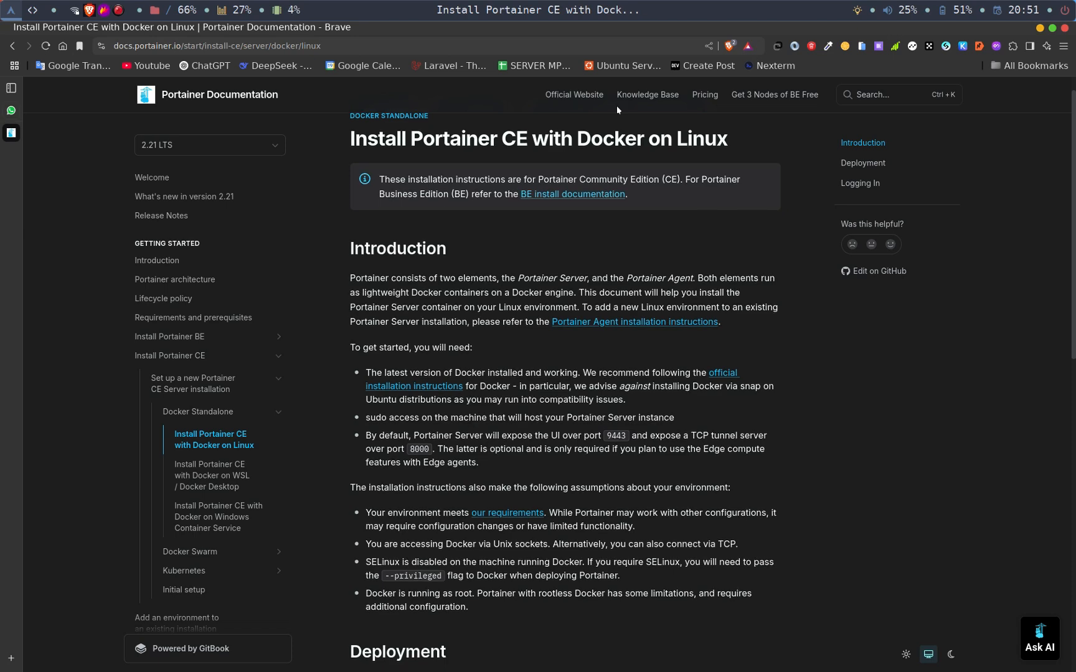
scroll(616, 105, "down", 2)
scroll(616, 105, "up", 1)
scroll(616, 105, "up", 1)
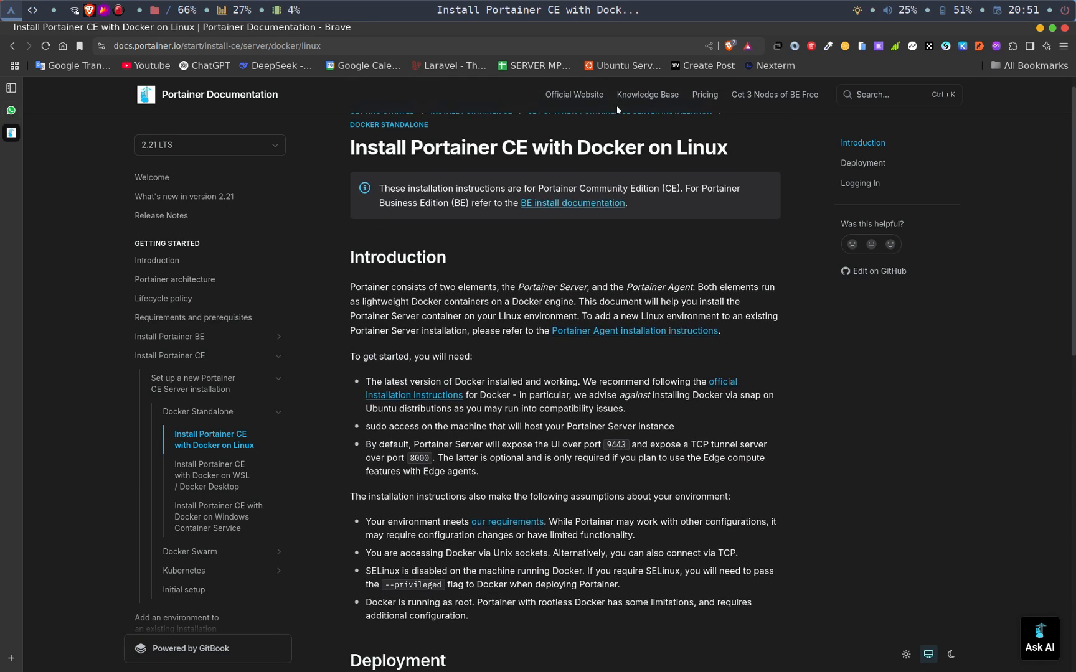
scroll(616, 105, "down", 2)
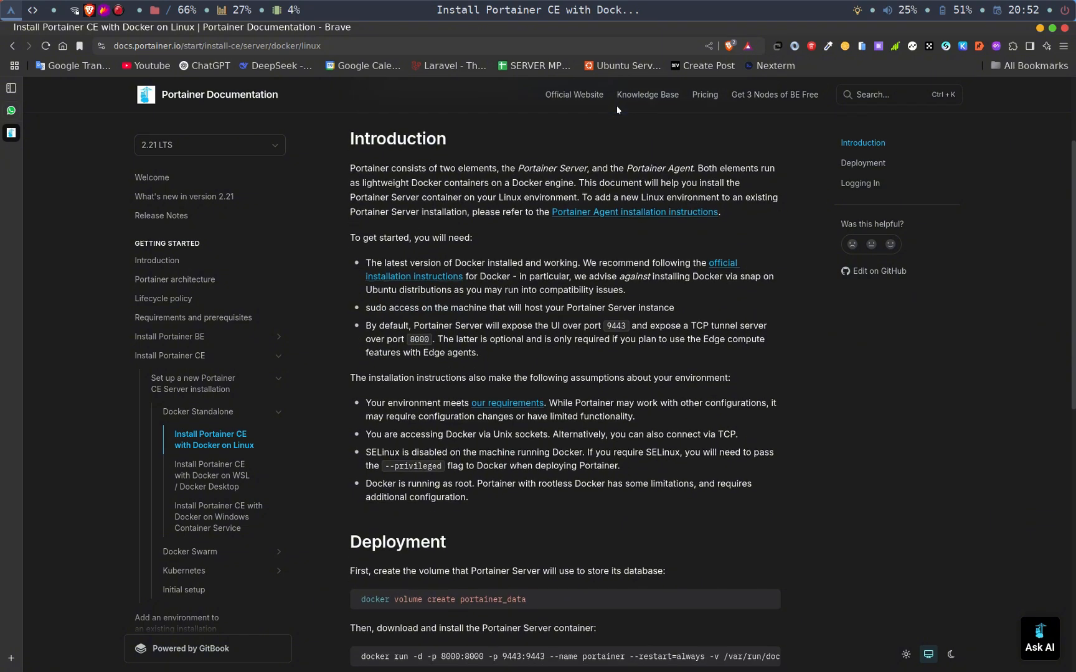
scroll(616, 105, "down", 5)
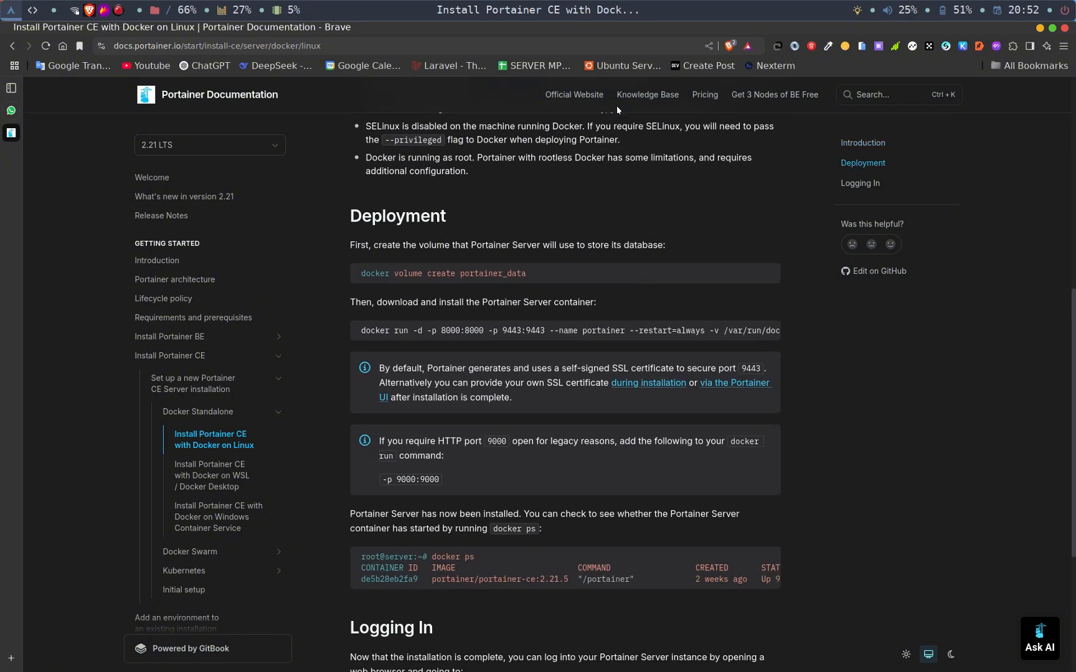
scroll(617, 109, "down", 1)
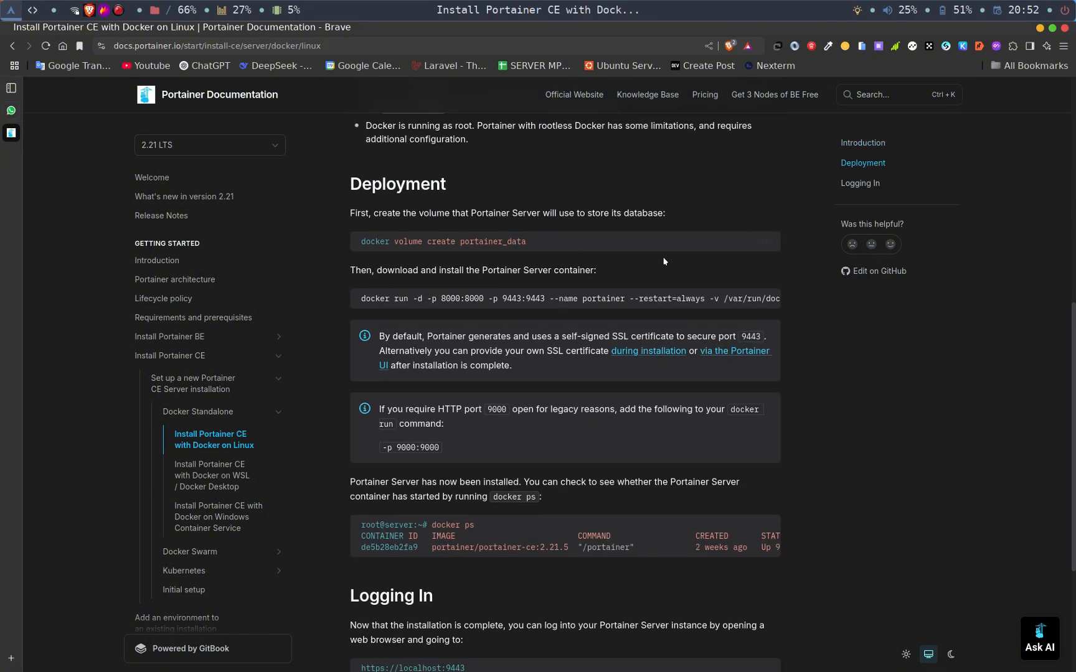
mouse_move(763, 243)
left_click(763, 243)
- Open a terminal over the documentation and run the copied command docker volume create portainer_data
key("super+Return")
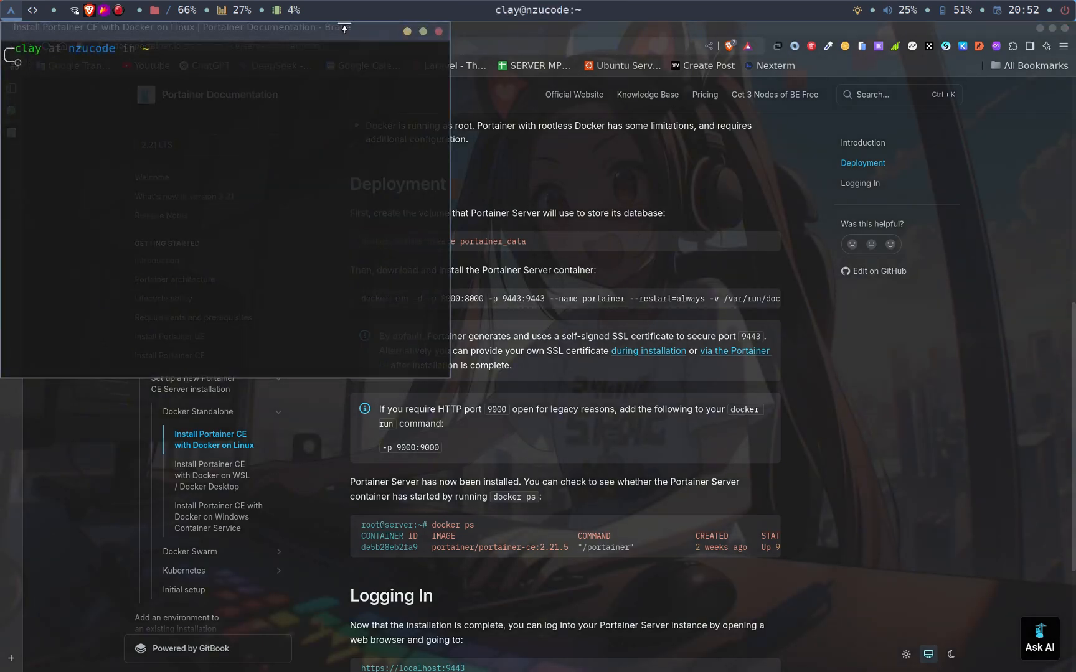
left_click_drag(305, 29, 612, 134)
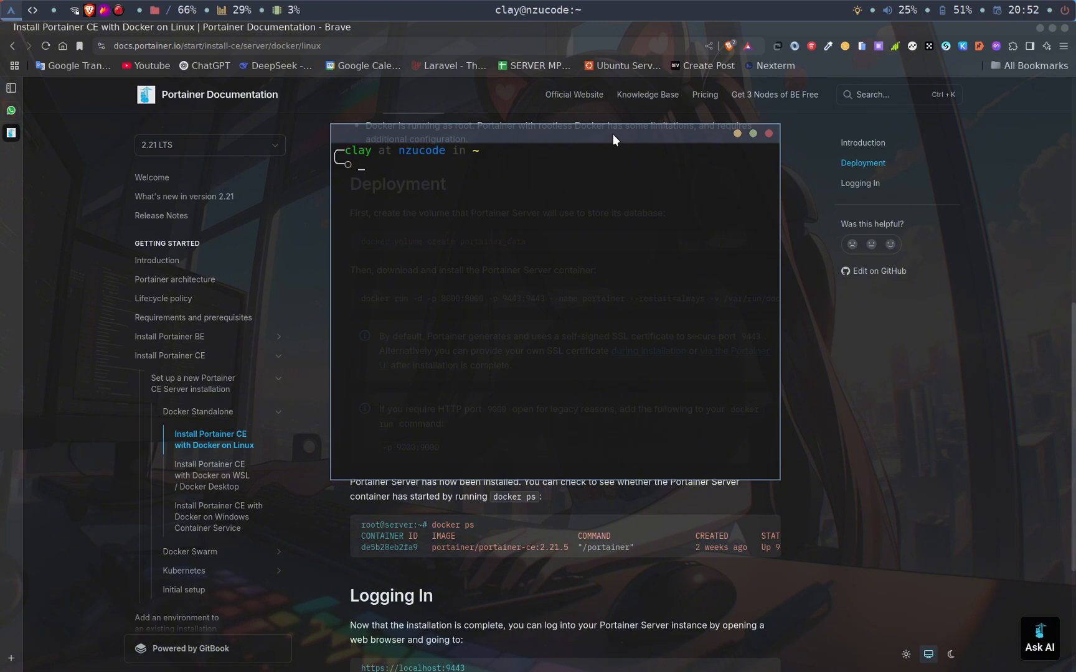
left_click_drag(612, 133, 770, 277)
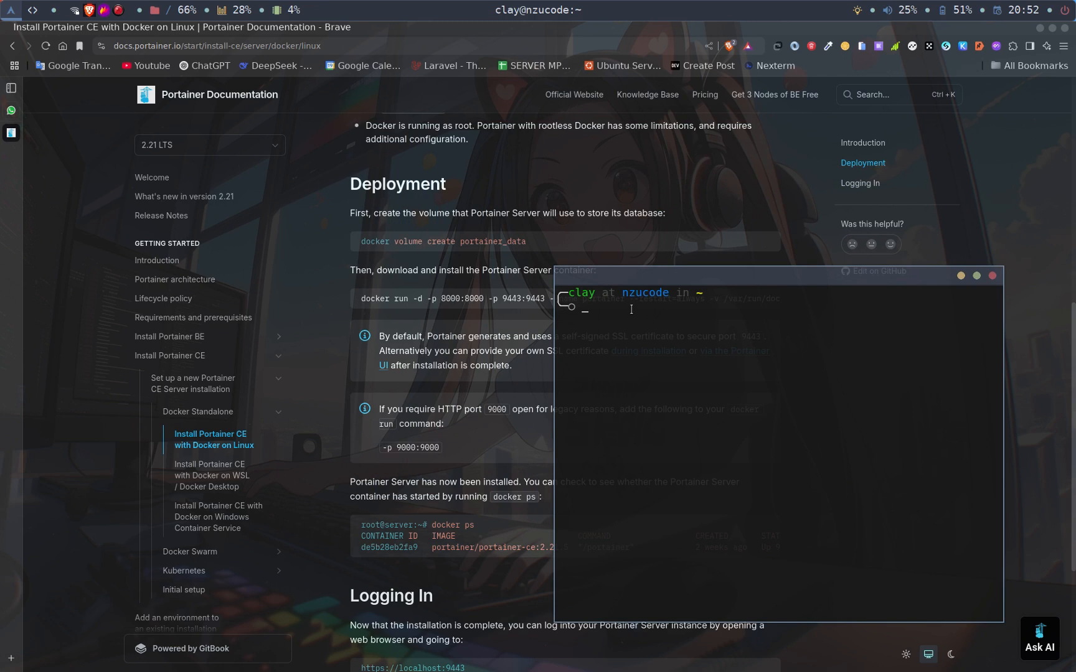
key("ctrl+shift+v")
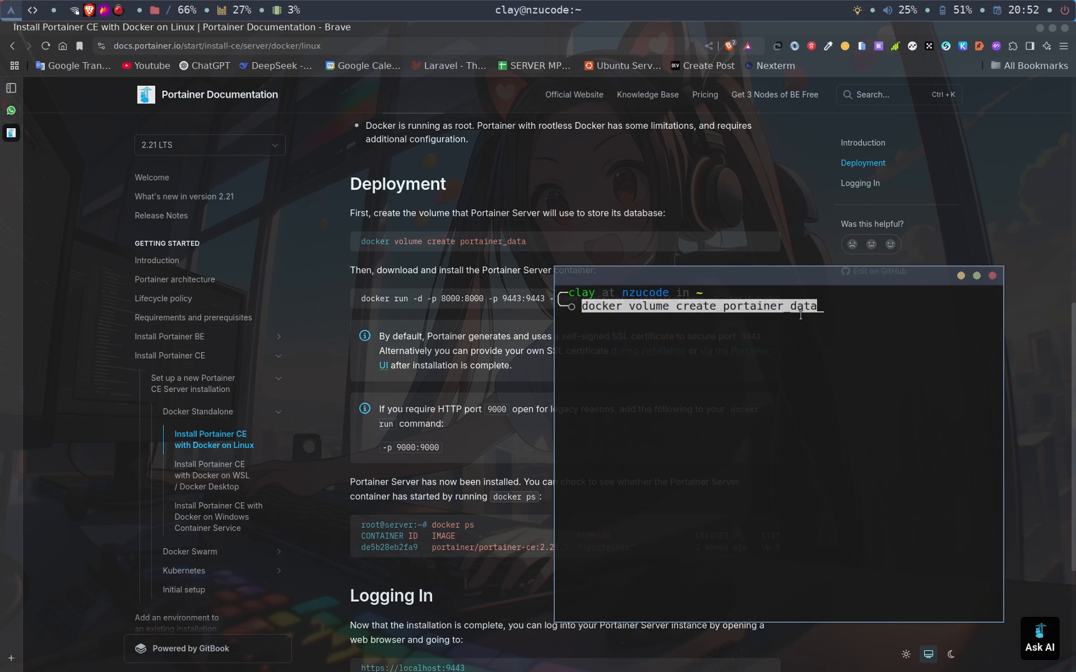
key("Return")
- List the Docker volumes with docker volume ls and check for the portainer_data entry
type("docker")
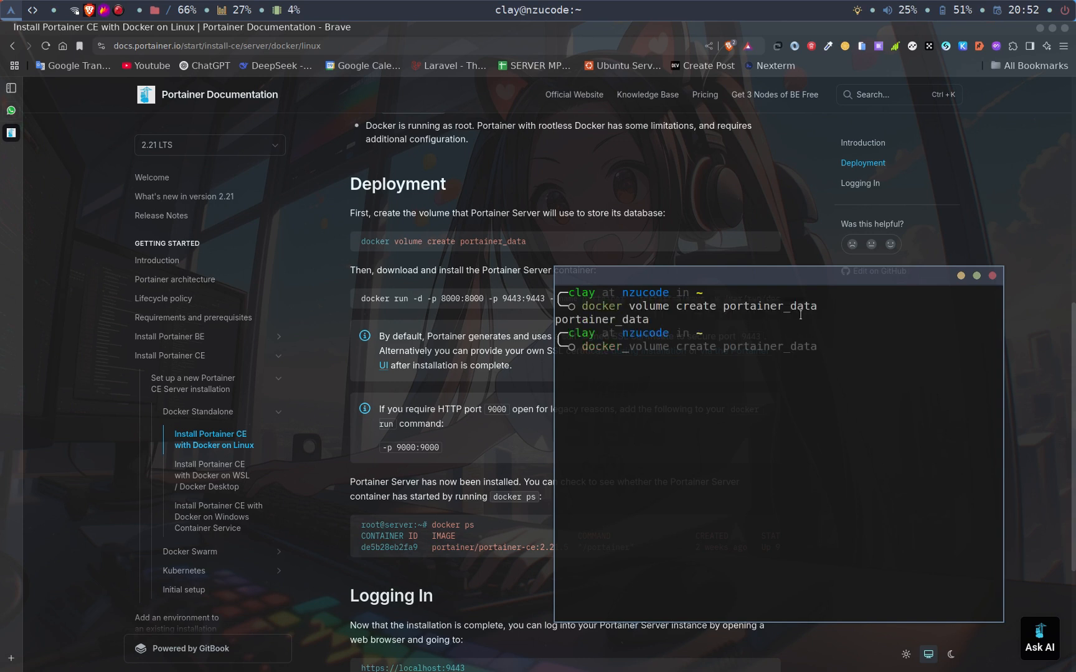
type(" volm")
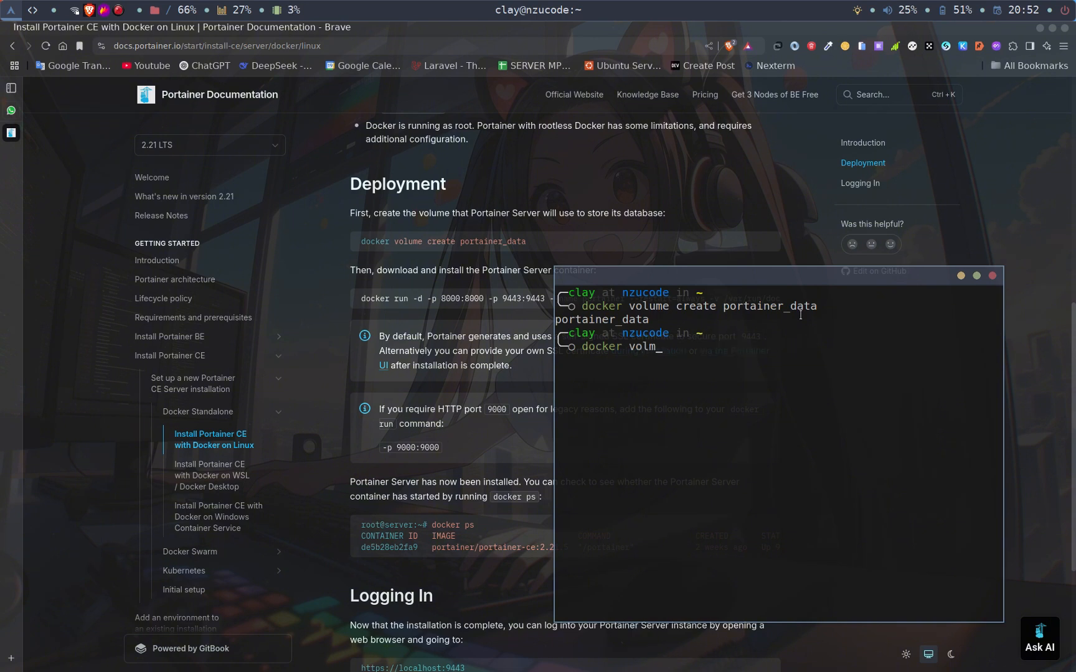
key("BackSpace")
type("ume ls")
key("Return")
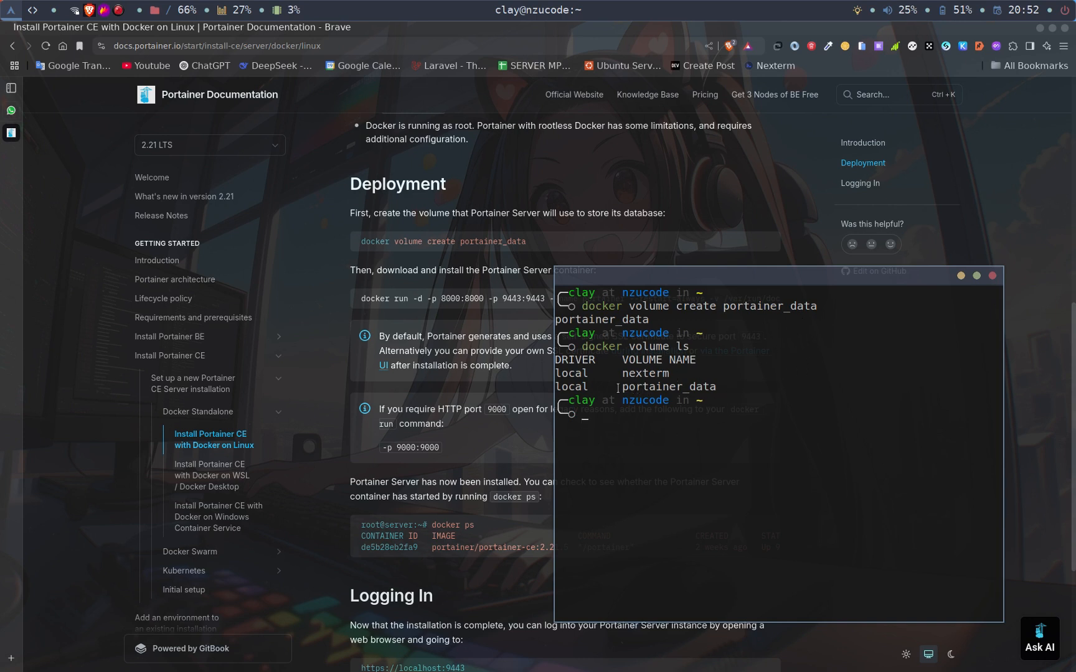
left_click_drag(617, 387, 717, 386)
left_click(718, 386)
- Uncover the docker run command for the Portainer Server container in the documentation and copy it
left_click_drag(686, 276, 678, 346)
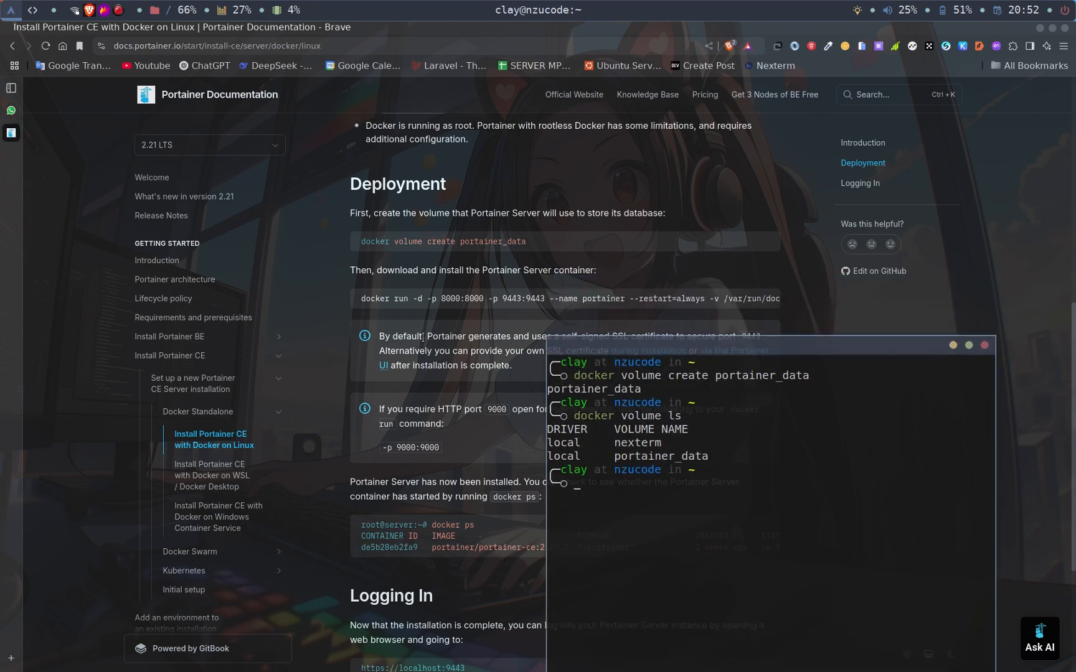
mouse_move(627, 305)
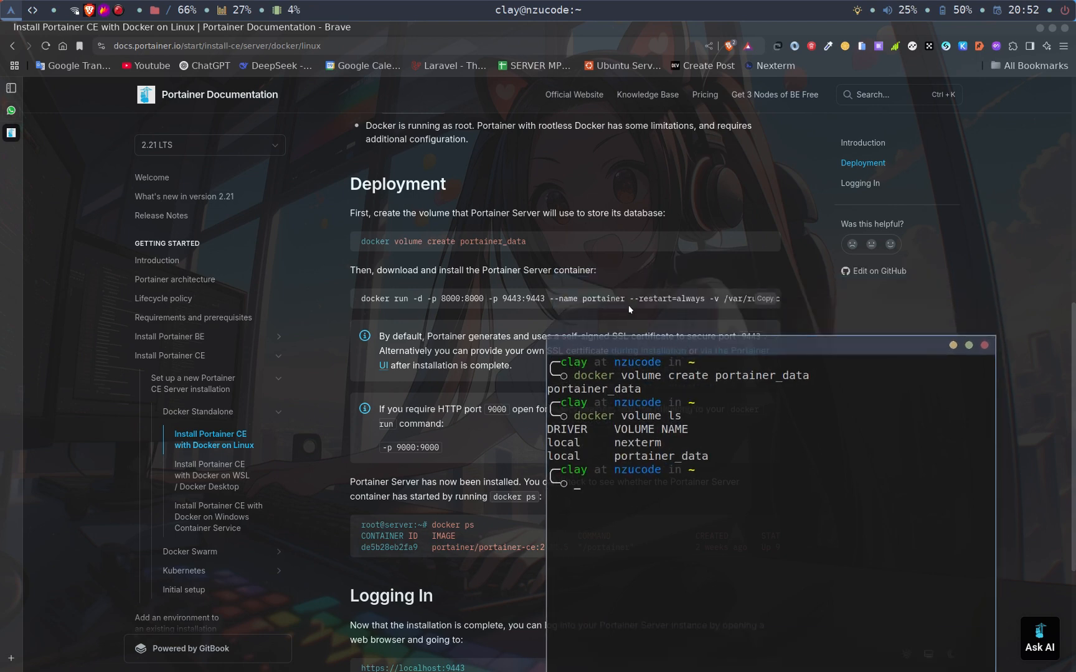
left_click(763, 305)
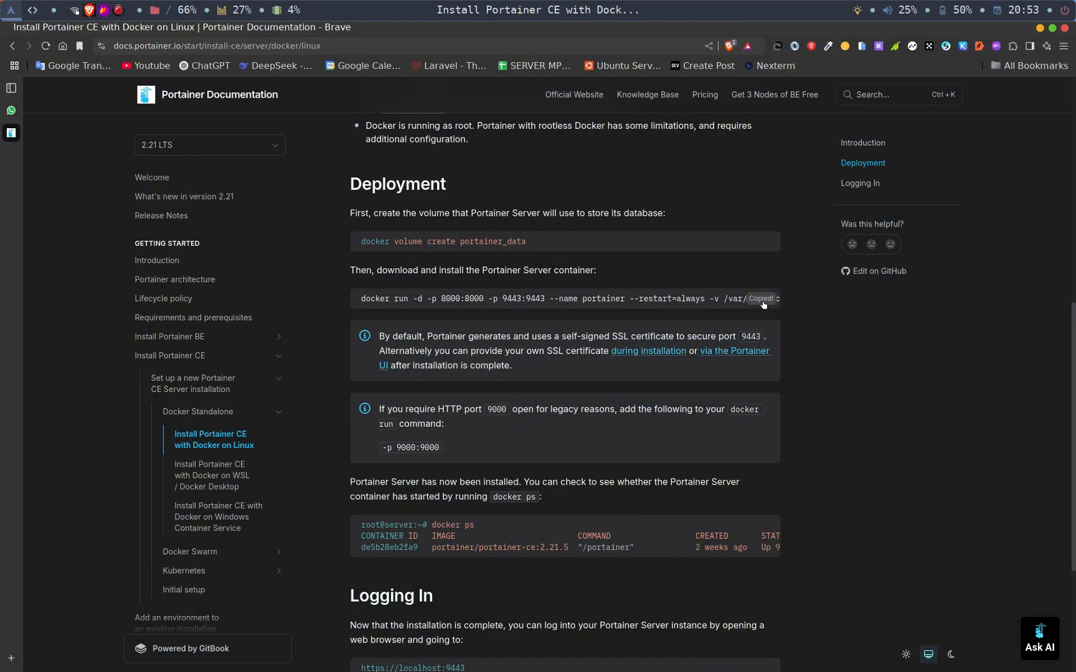
- In the terminal, run the copied docker run command for portainer/portainer-ce:2.21.5, publishing ports 8000 and 9443 with container name portainer
mouse_move(604, 670)
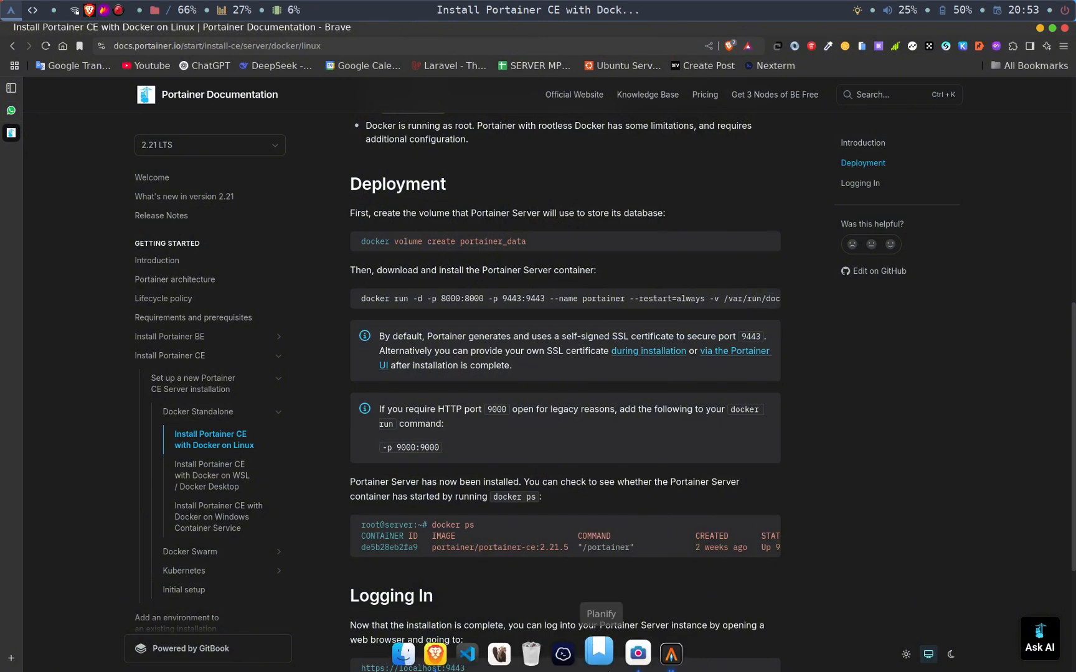
key("alt+Tab")
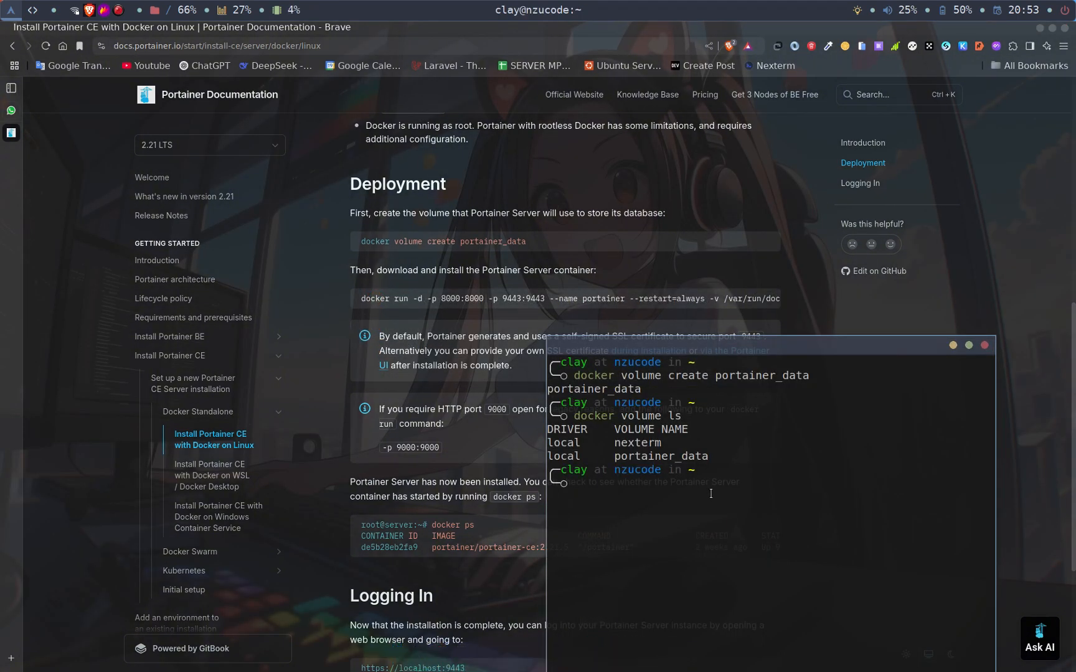
left_click_drag(717, 352, 804, 223)
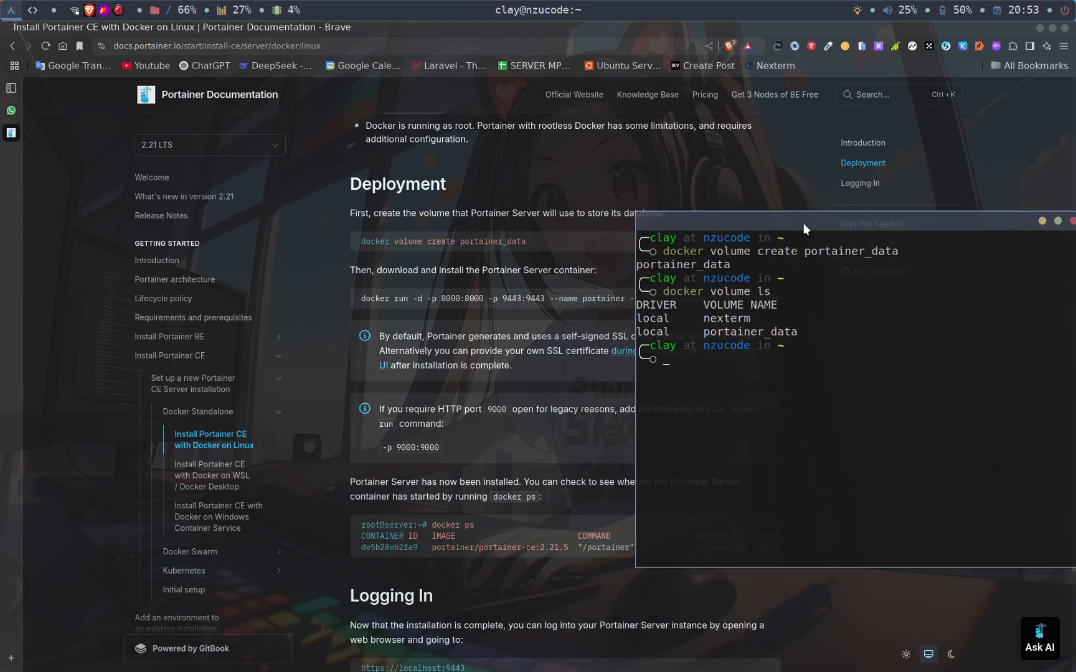
key("ctrl+shift+v")
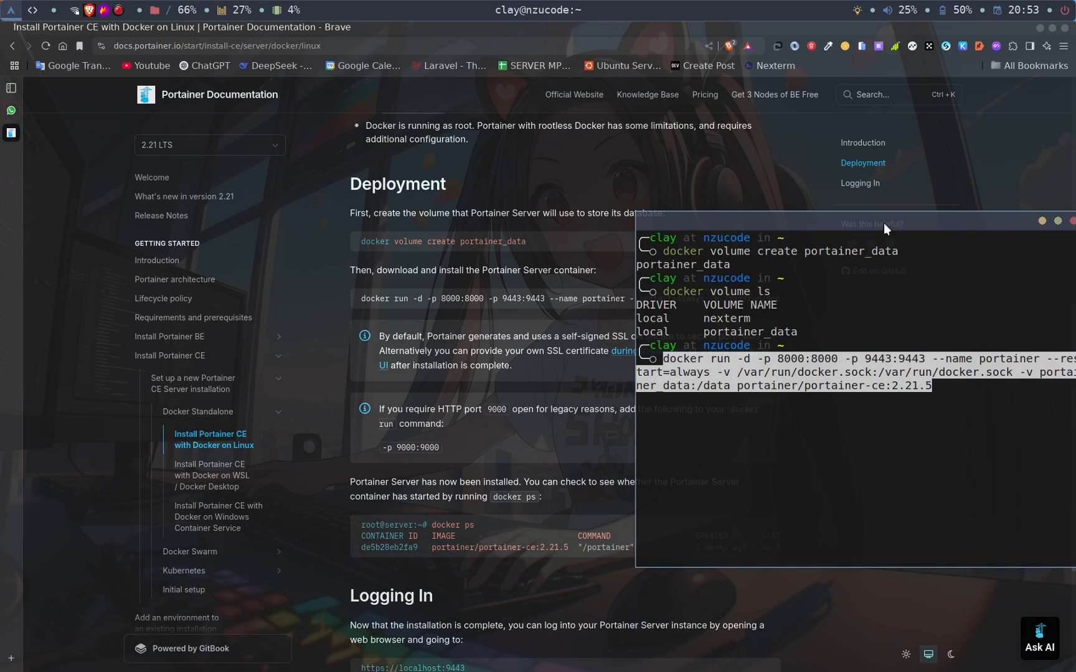
left_click_drag(883, 222, 760, 210)
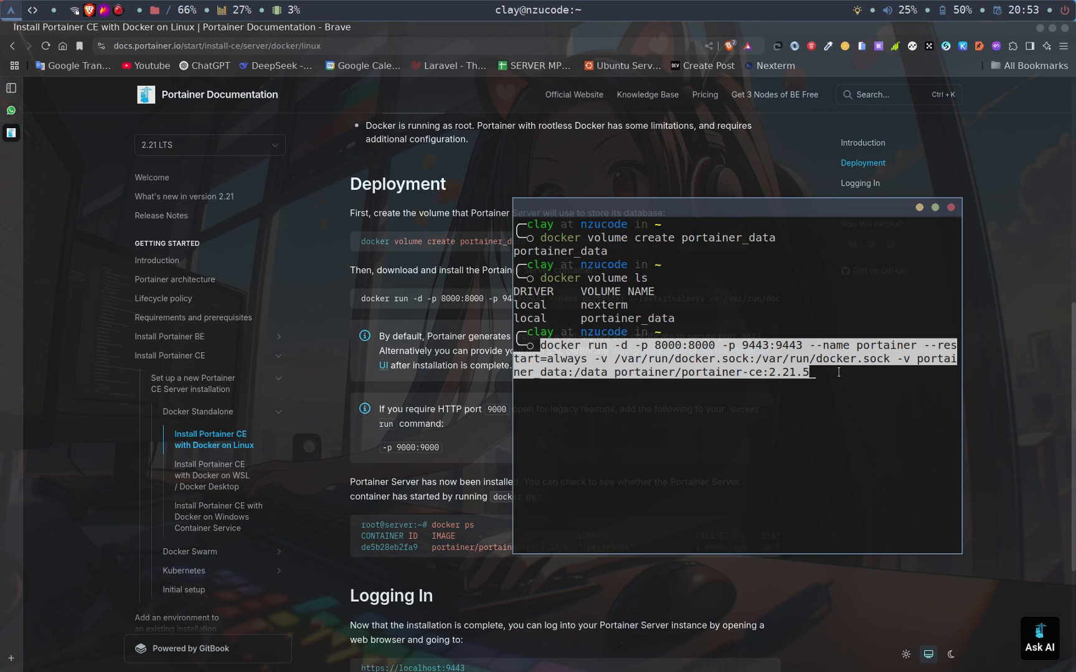
key("Return")
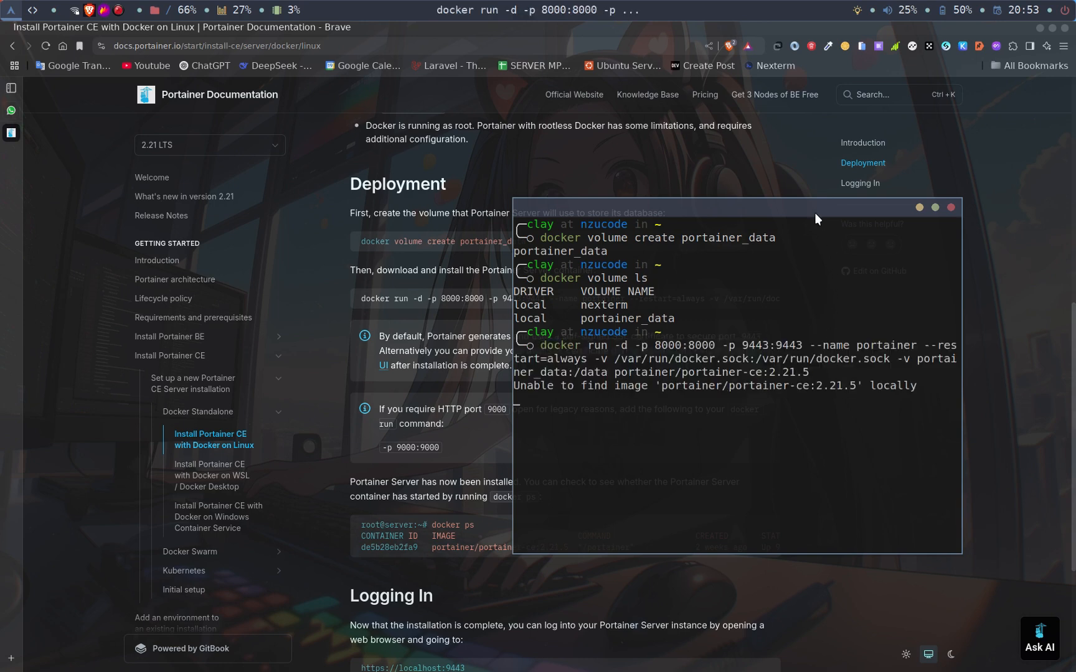
left_click_drag(814, 206, 700, 152)
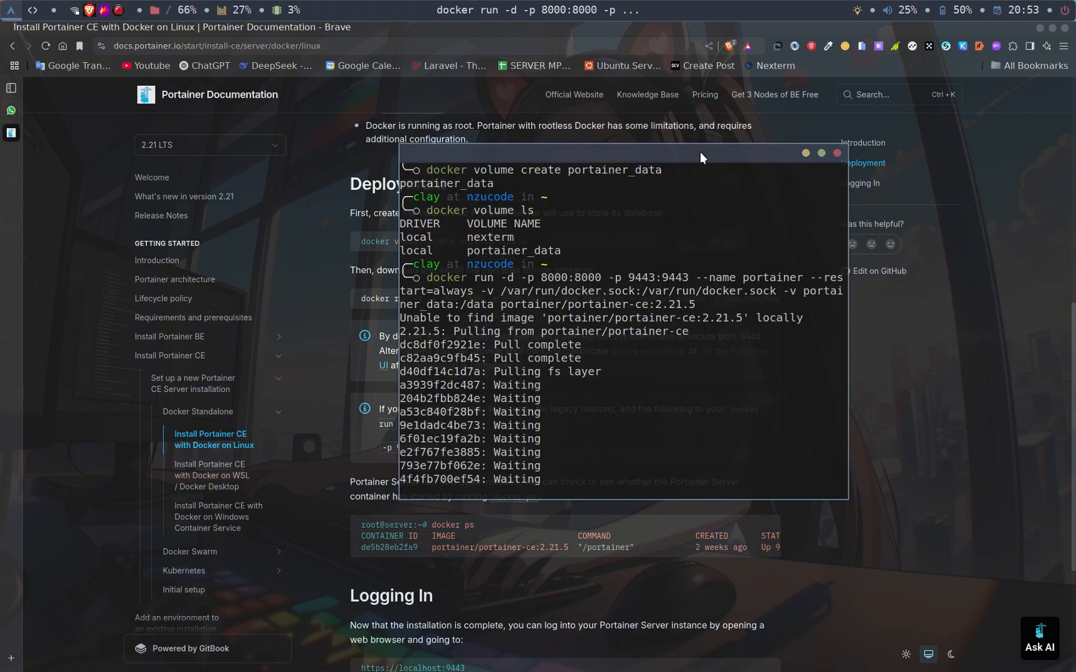
left_click_drag(700, 152, 659, 146)
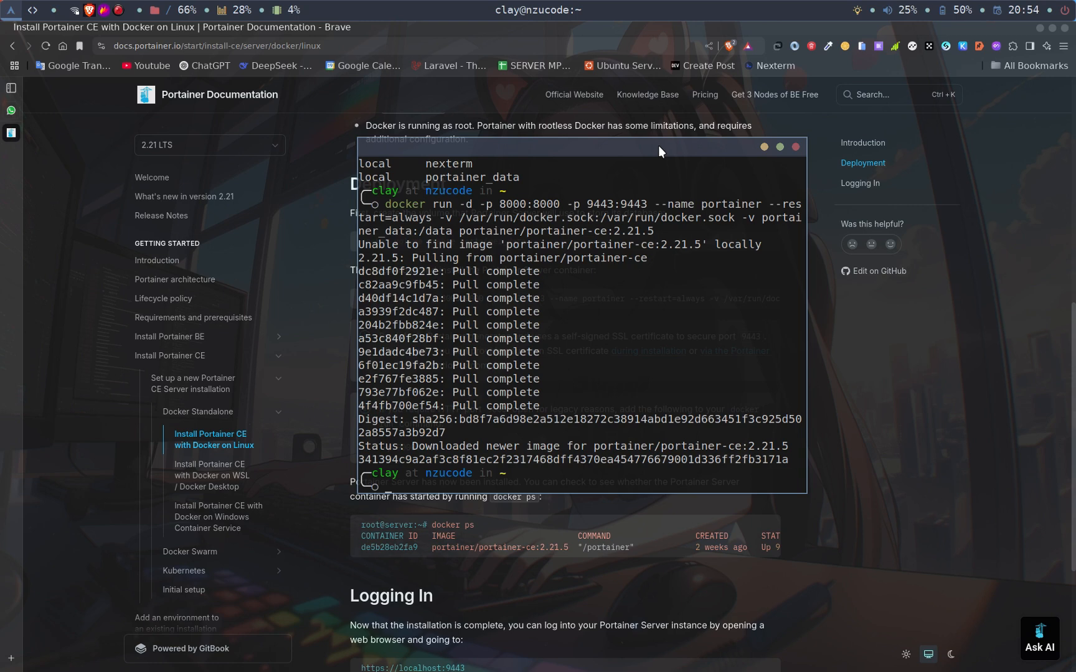
- List the running containers with docker container ls, enlarge the terminal, and check for the portainer container
type("docek")
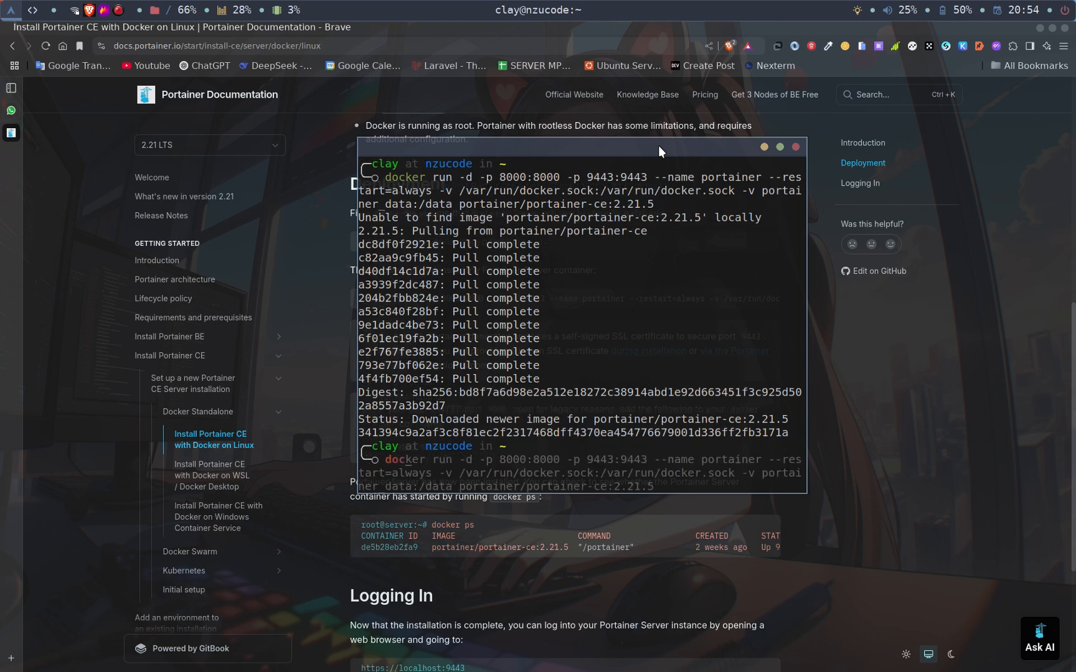
key("BackSpace")
key("BackSpace")
type("ker con")
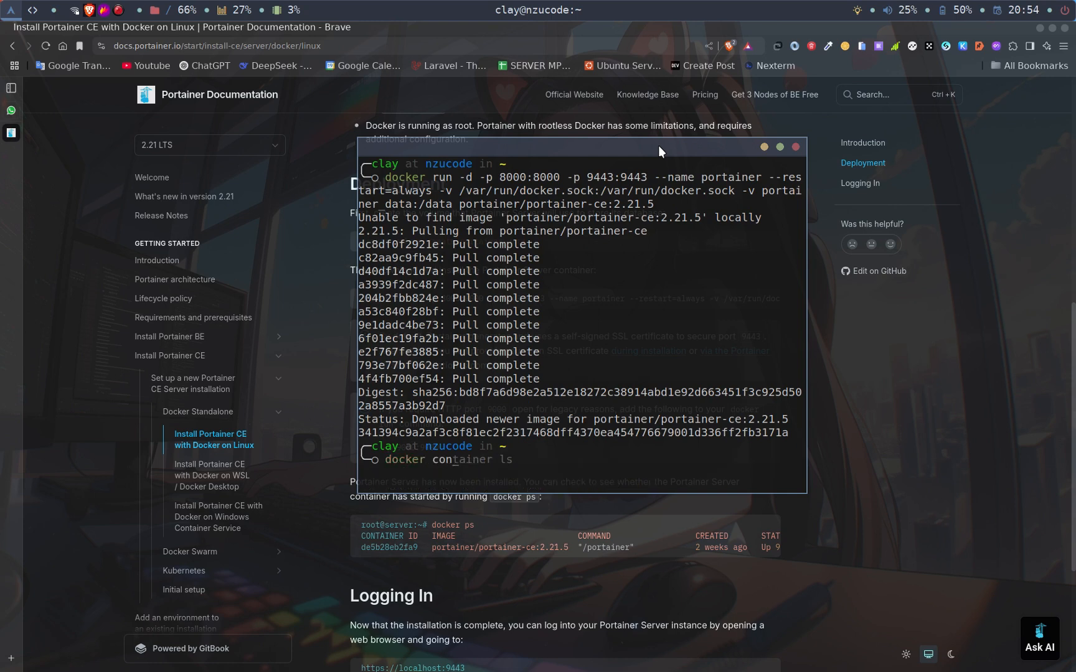
type("ta")
key("Right")
key("Return")
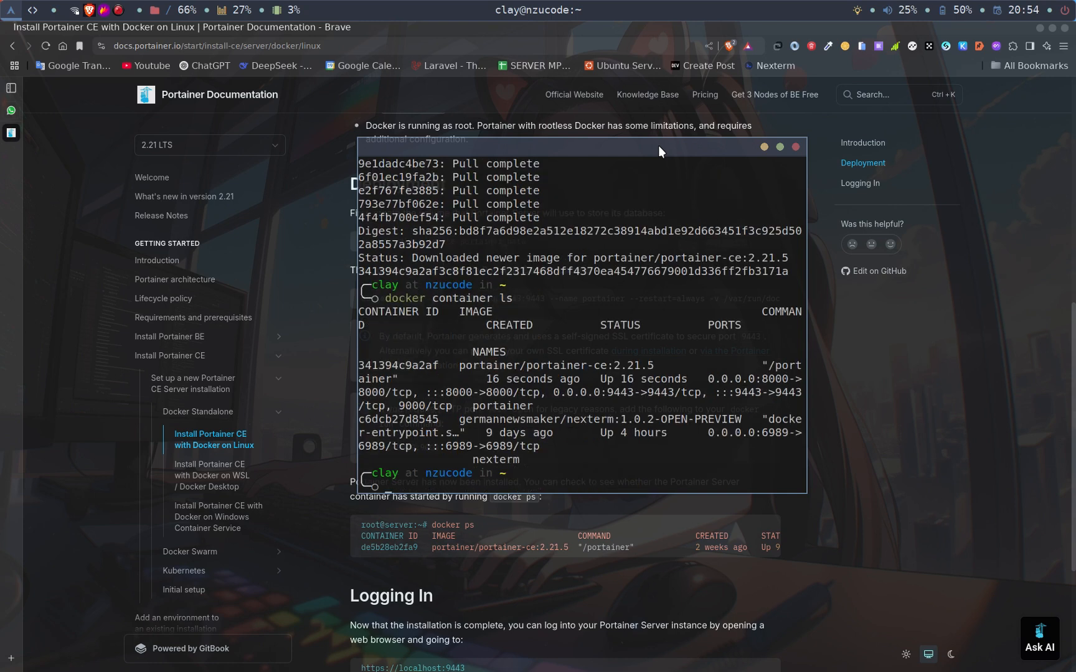
left_click(782, 144)
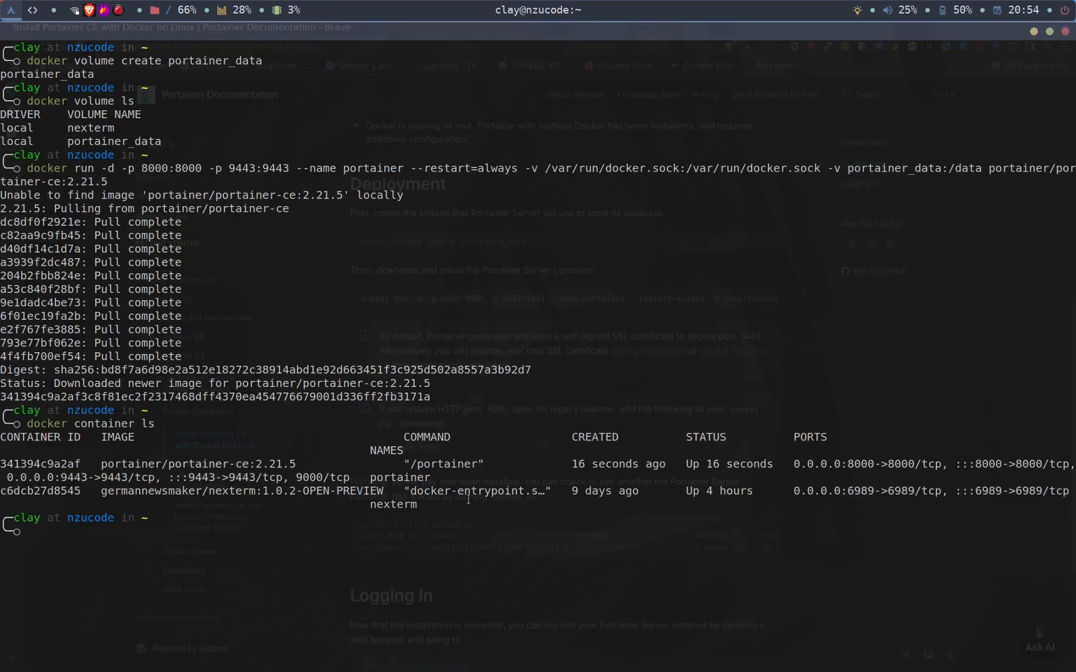
left_click_drag(433, 476, 364, 481)
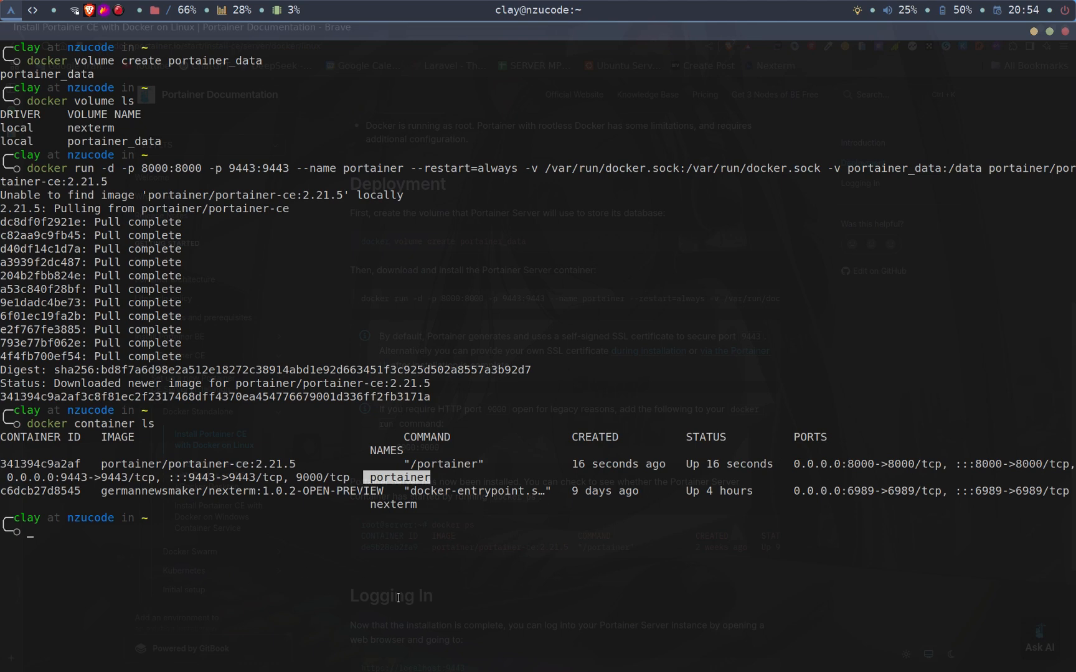
- Switch to the Brave browser and open localhost:9443 in a new tab
key("alt+Tab")
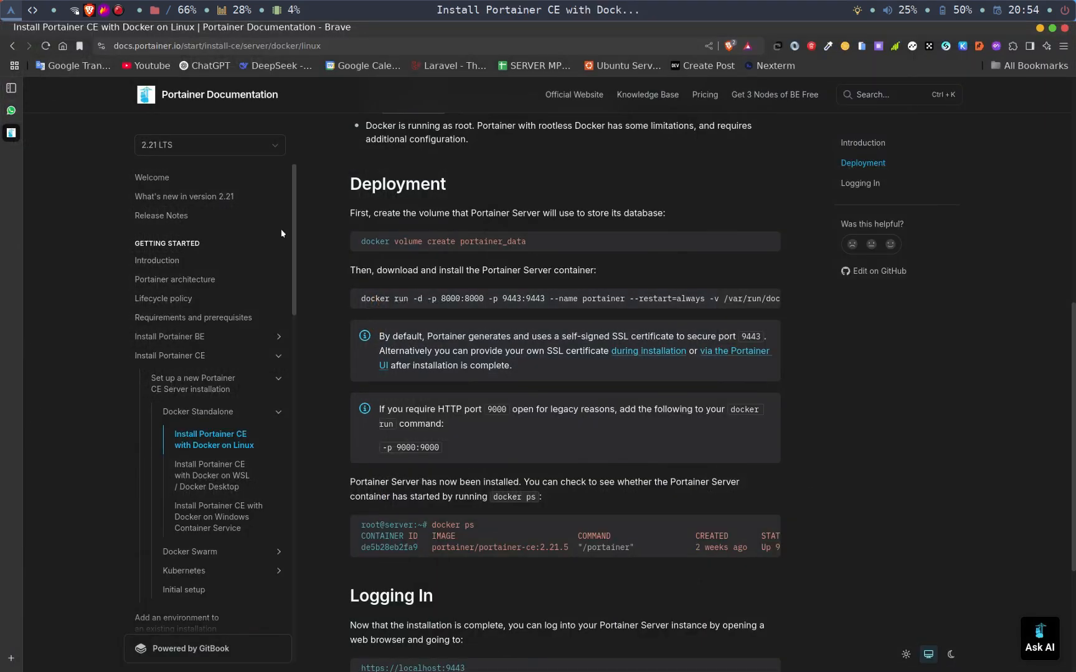
key("ctrl+t")
type("loca")
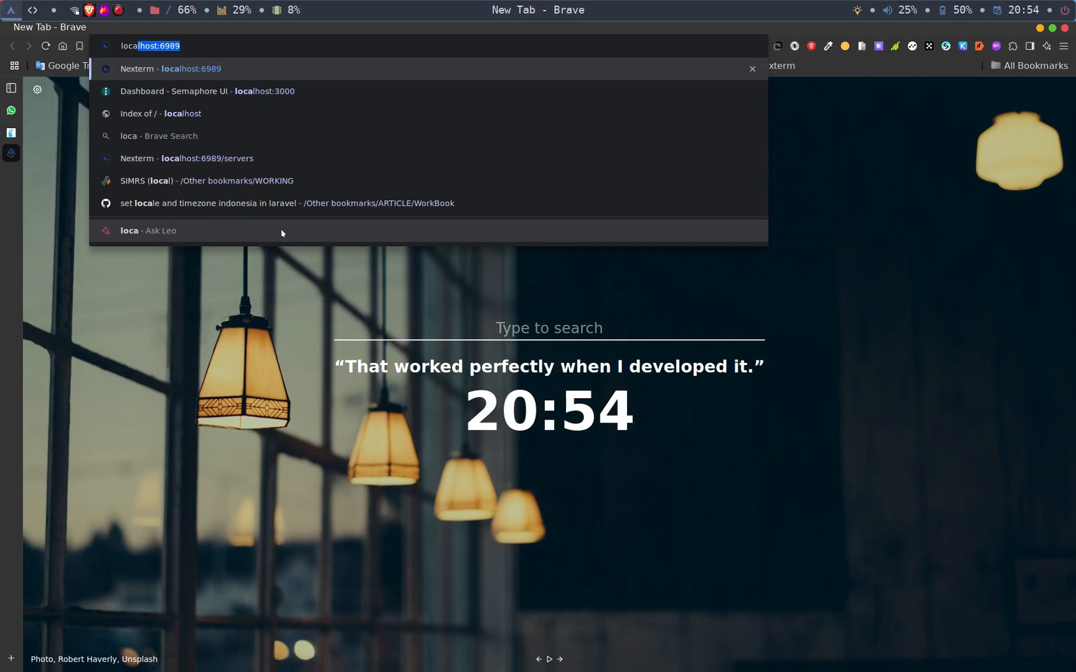
type("lhost:9")
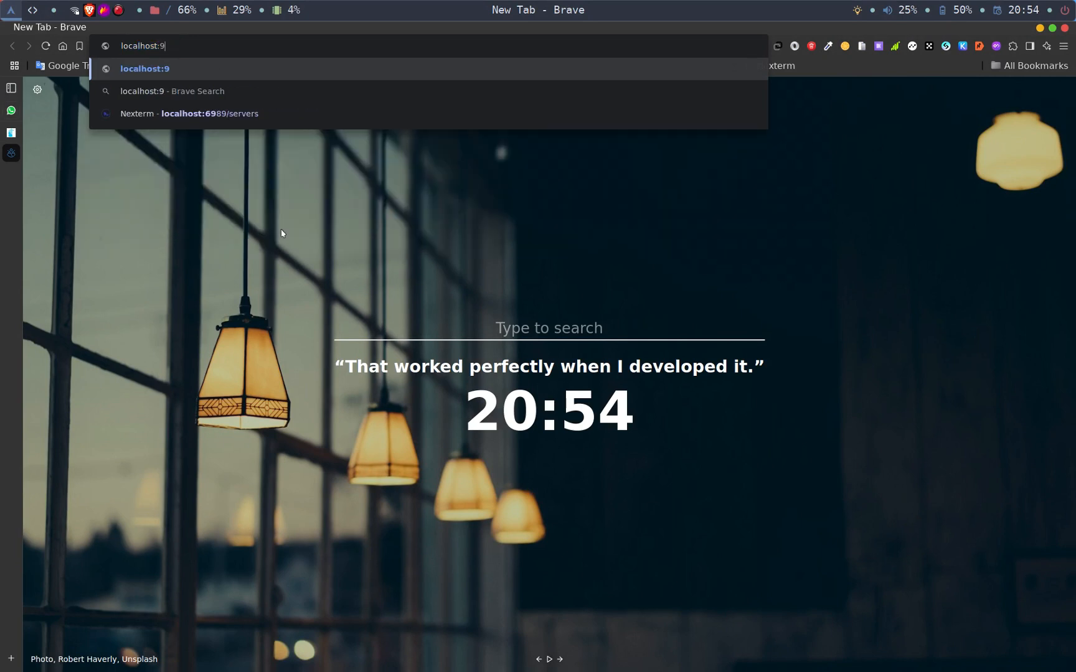
type("443")
key("Return")
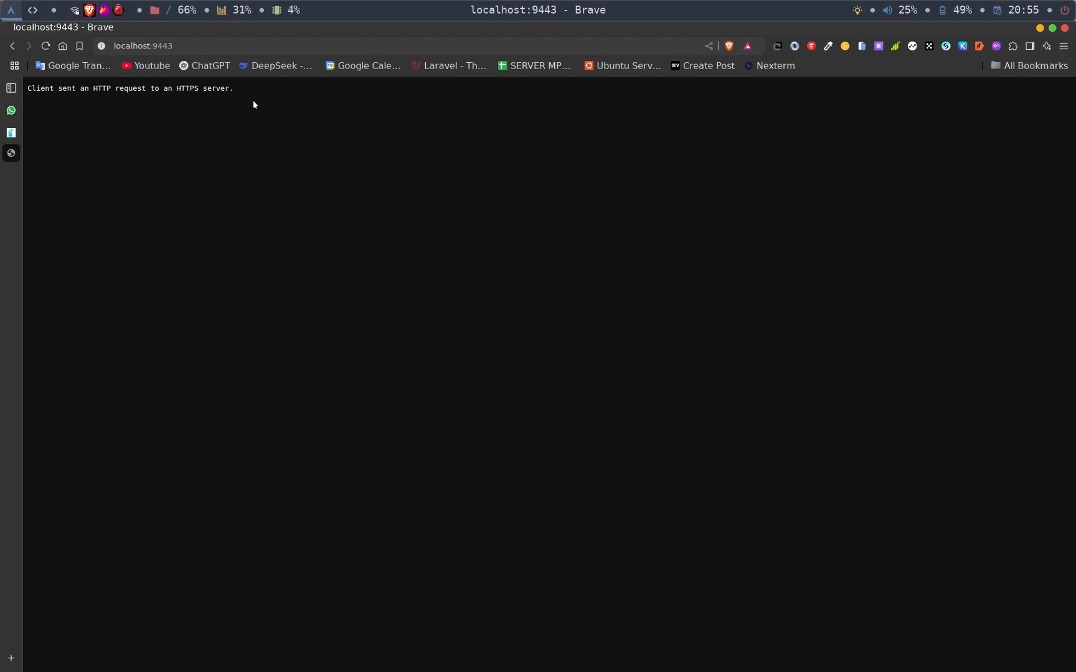
left_click(189, 44)
key("Home")
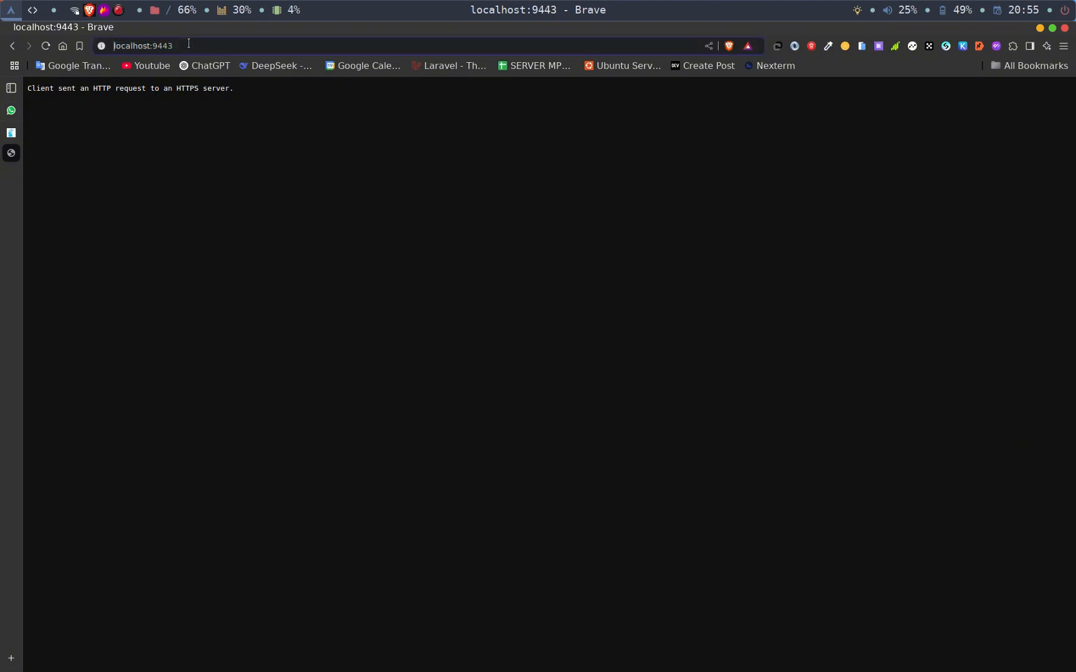
type("https")
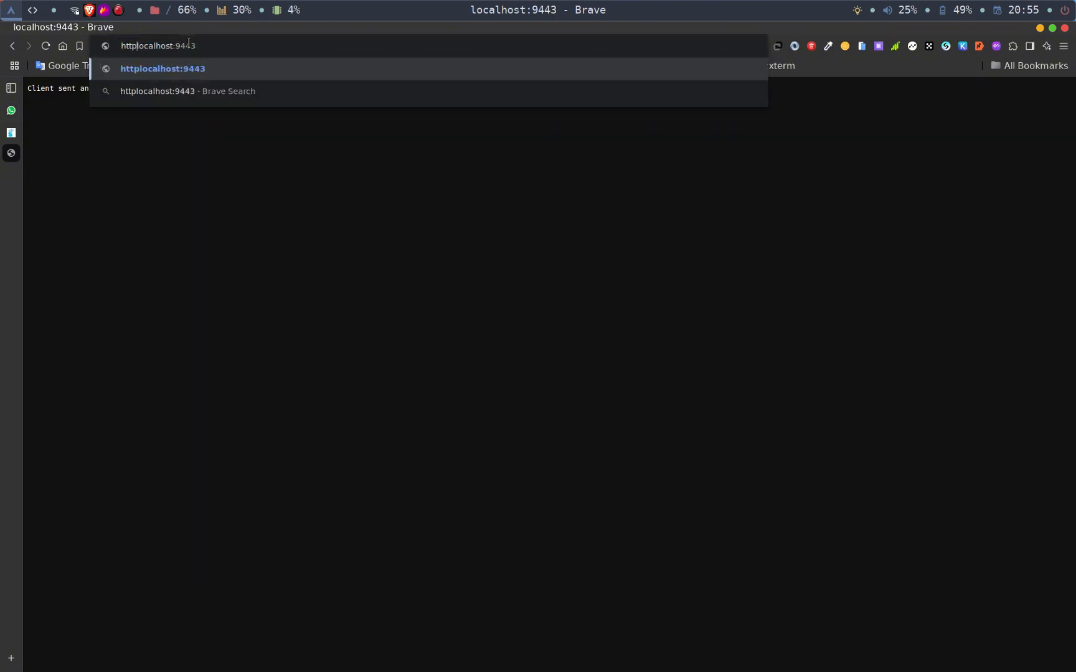
type(";//")
key("BackSpace")
key("BackSpace")
key("BackSpace")
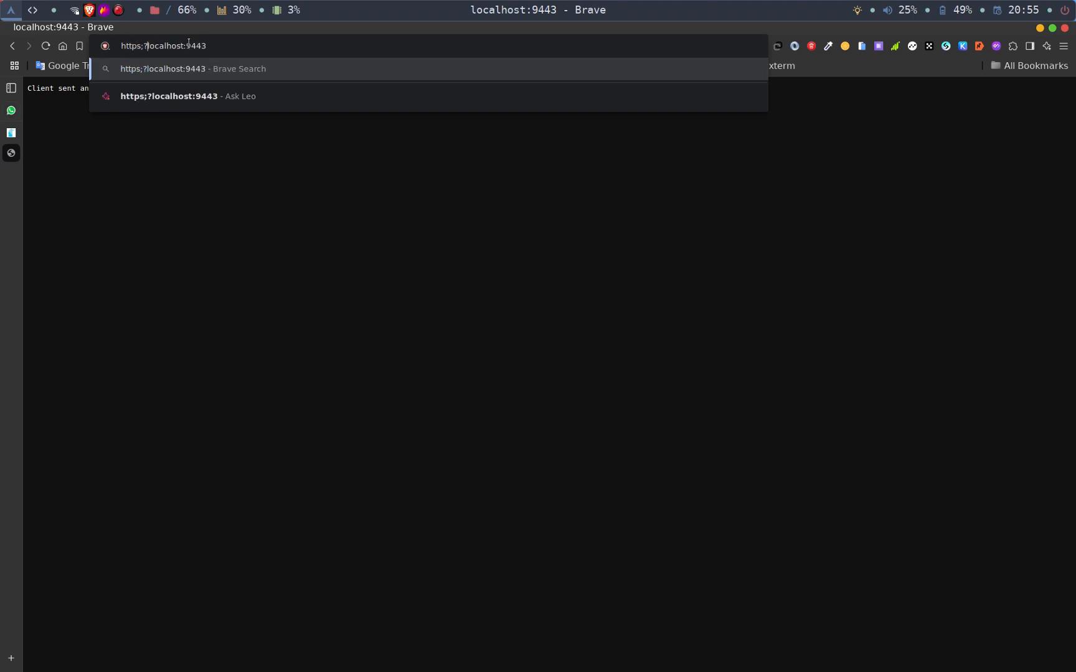
type("://")
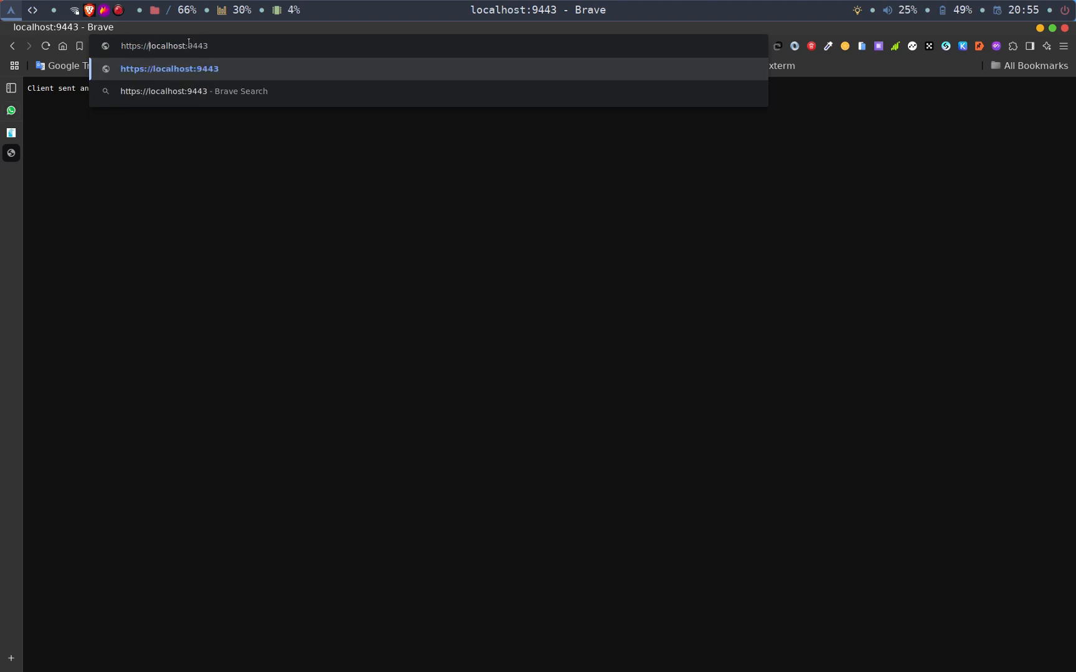
key("Return")
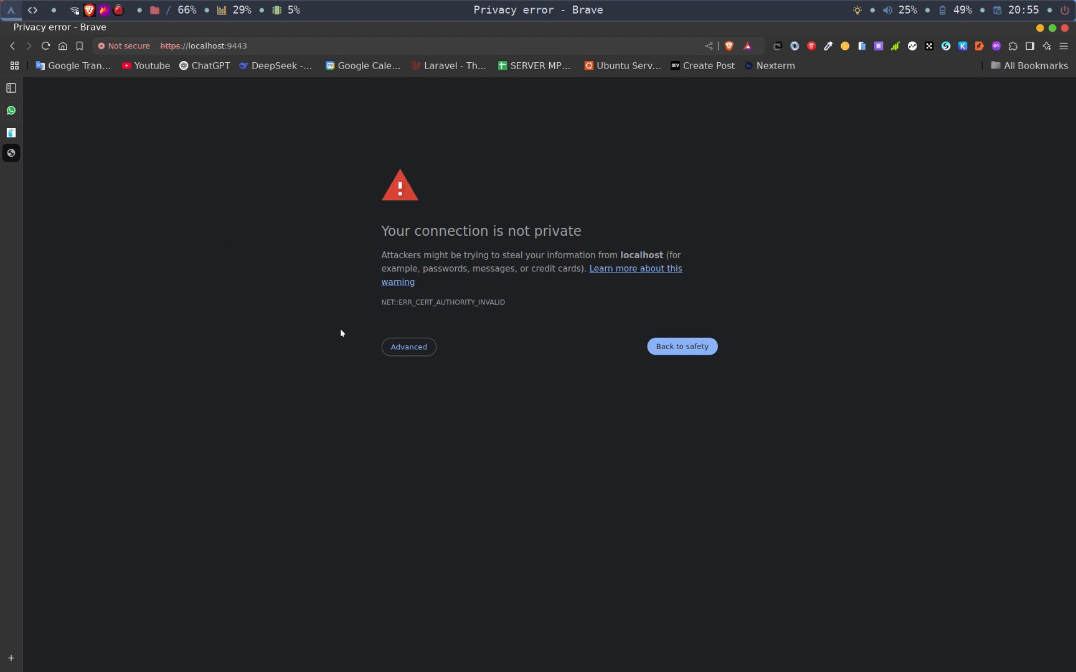
left_click(419, 352)
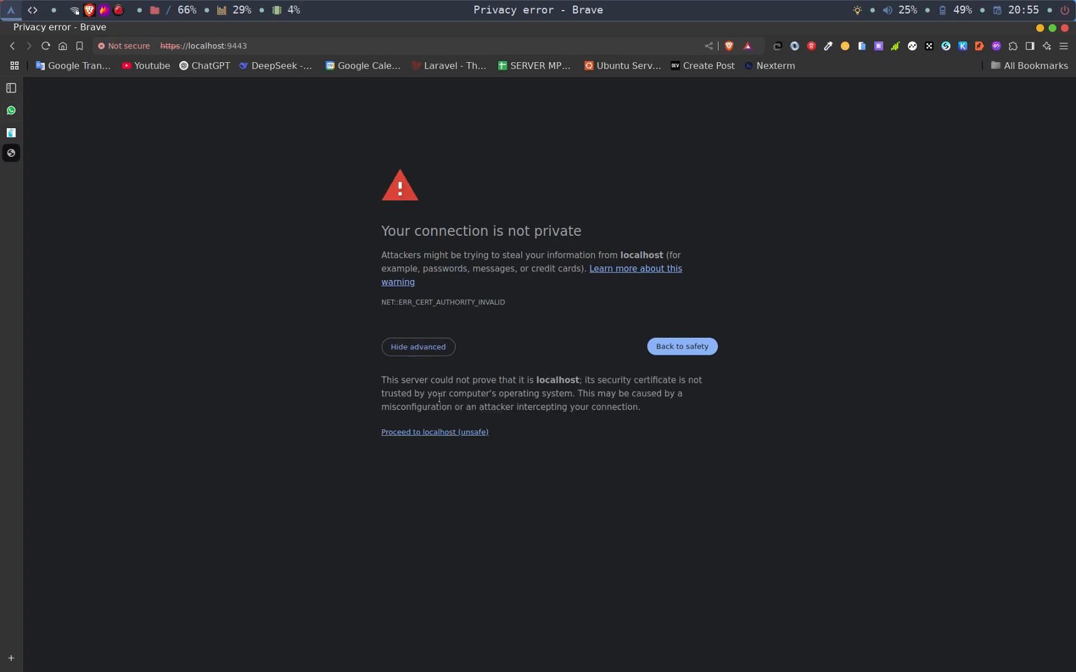
left_click(430, 432)
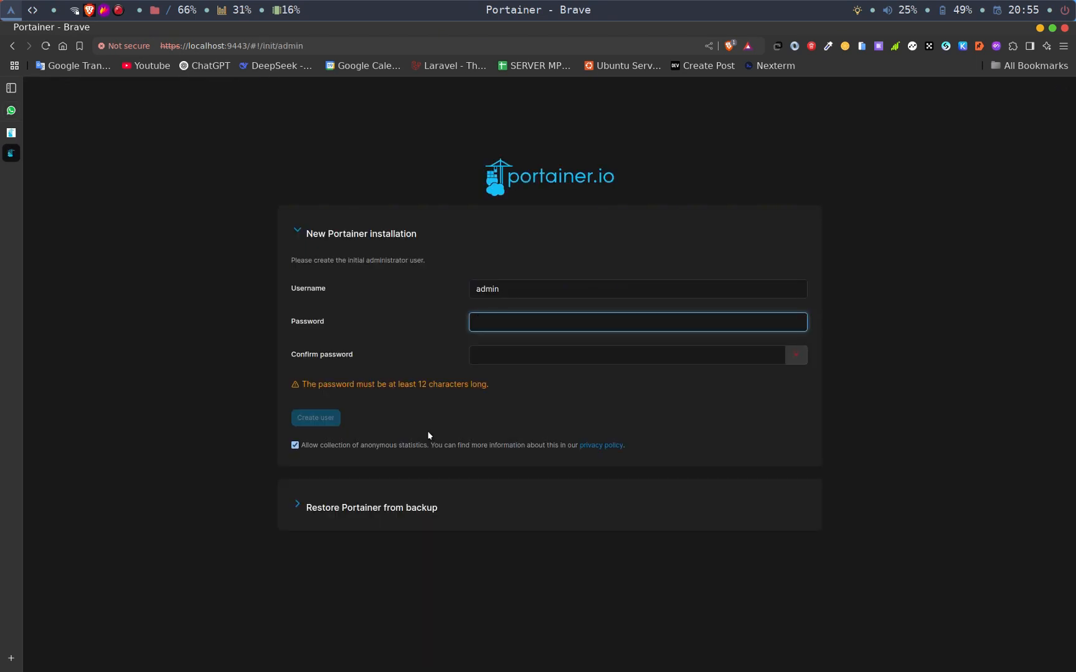
- Examine the option to restore Portainer from a backup and return to the new installation form
left_click(297, 232)
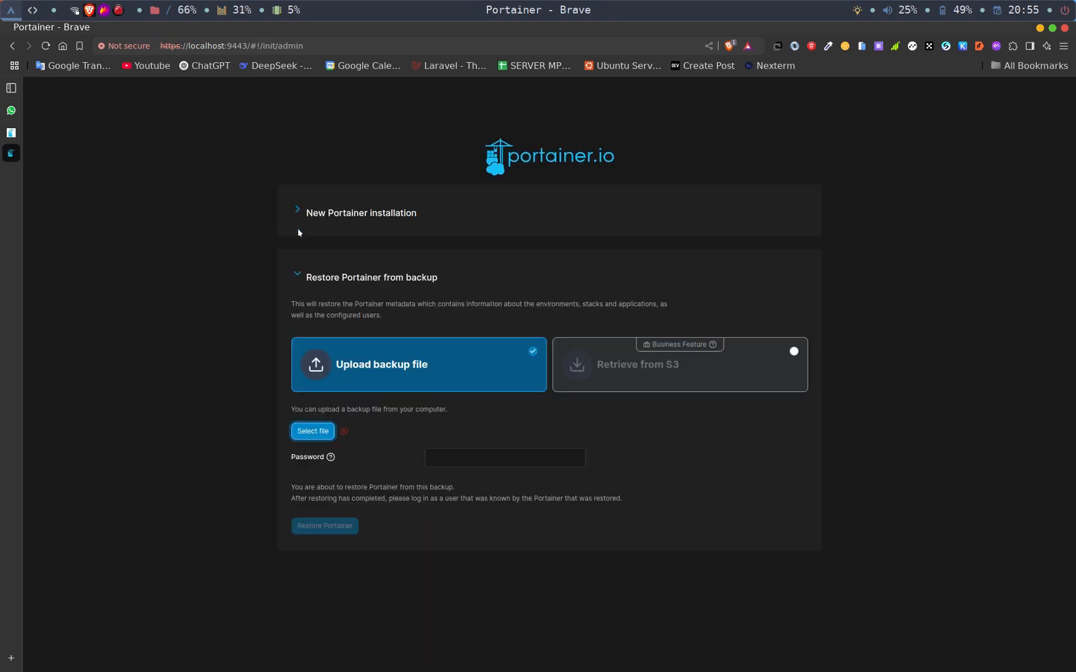
left_click(300, 278)
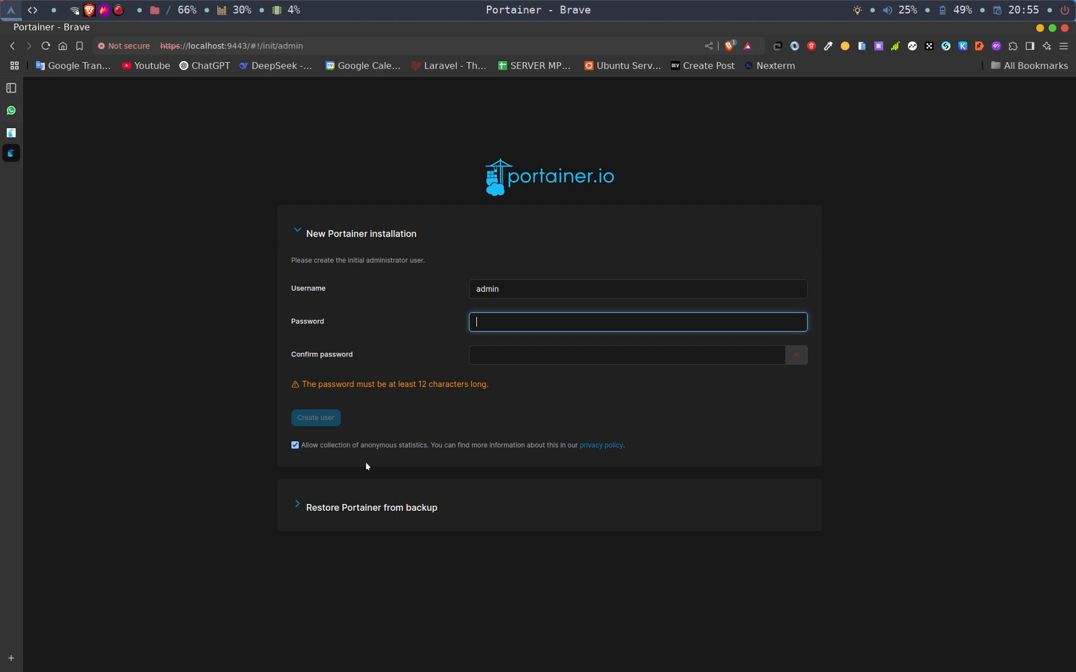
left_click(300, 508)
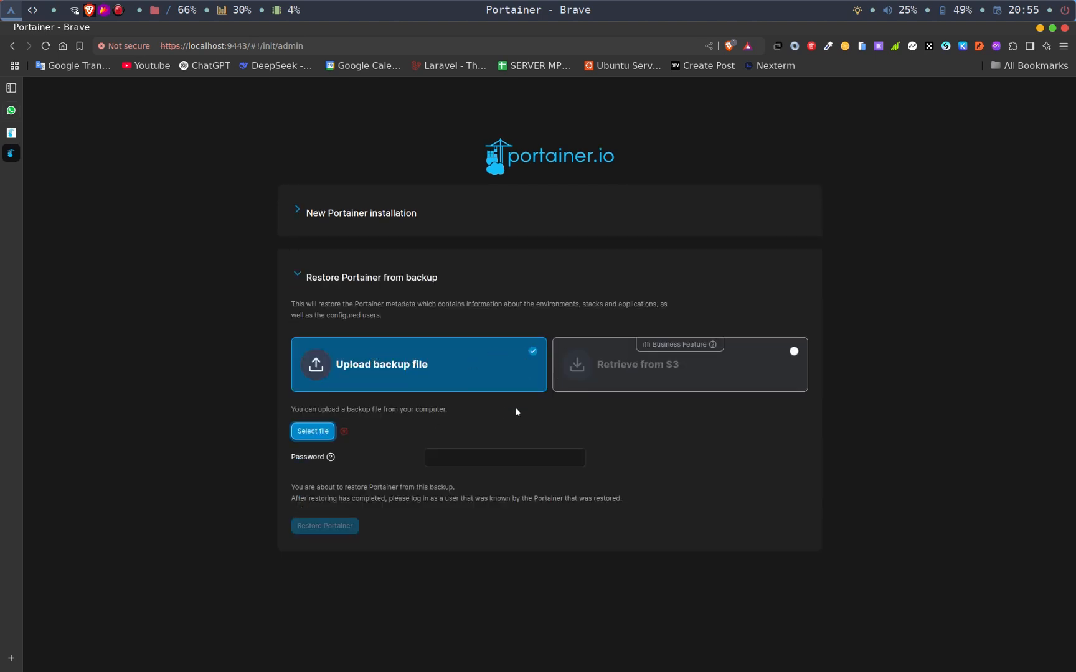
left_click(300, 274)
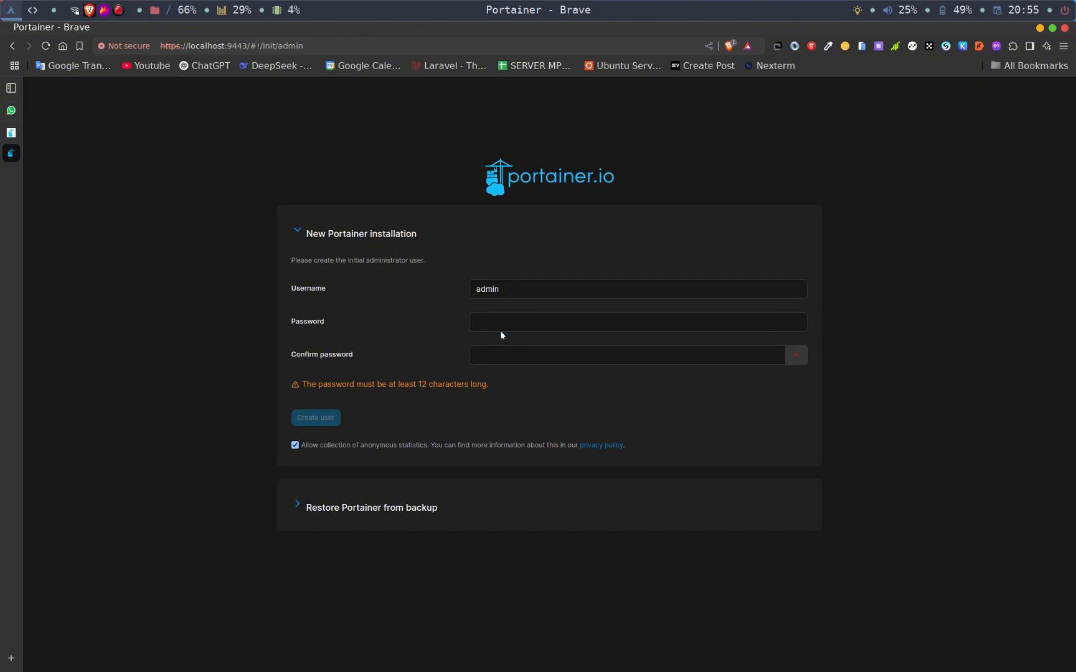
- Try an administrator password in the password and confirmation fields
type("********")
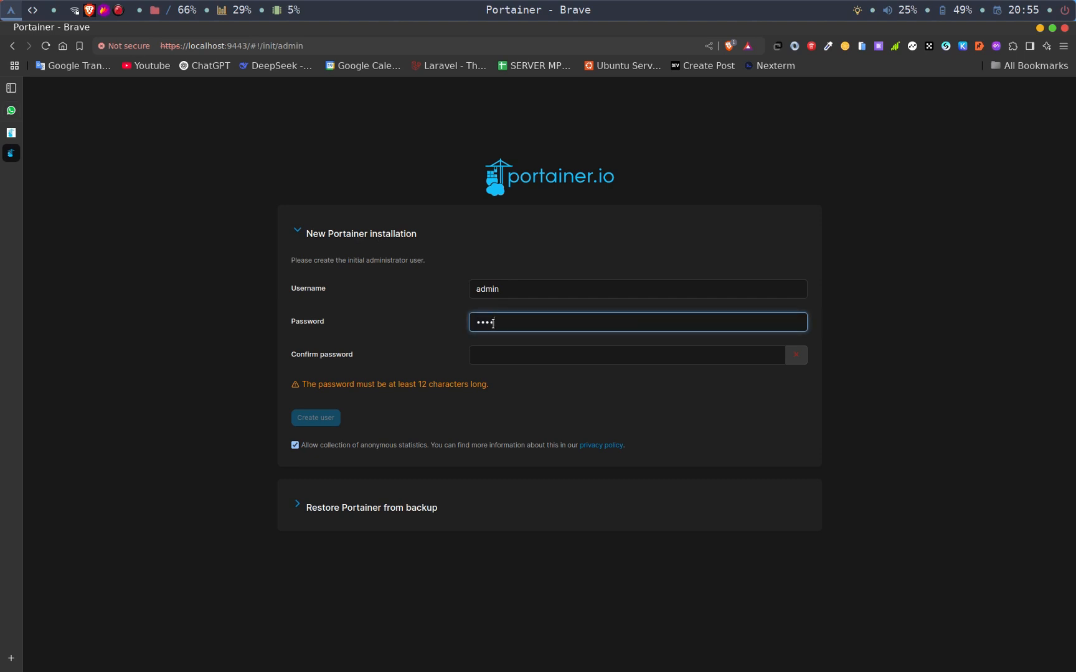
left_click(511, 349)
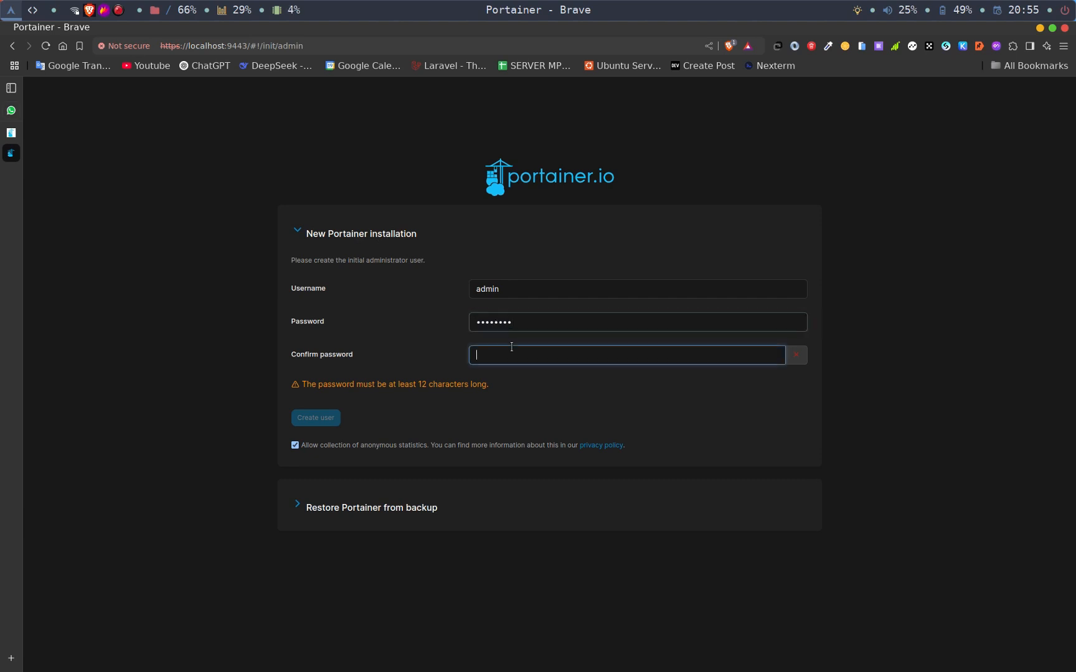
type("********")
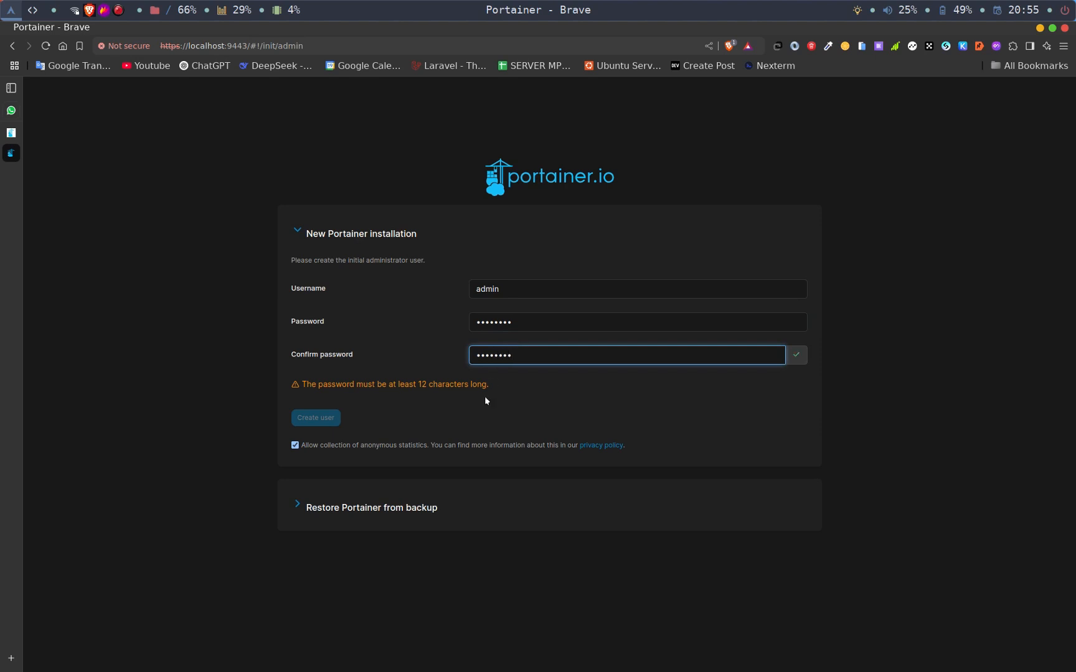
- Try a longer administrator password in place of both password entries
left_click(526, 319)
key("ctrl+a")
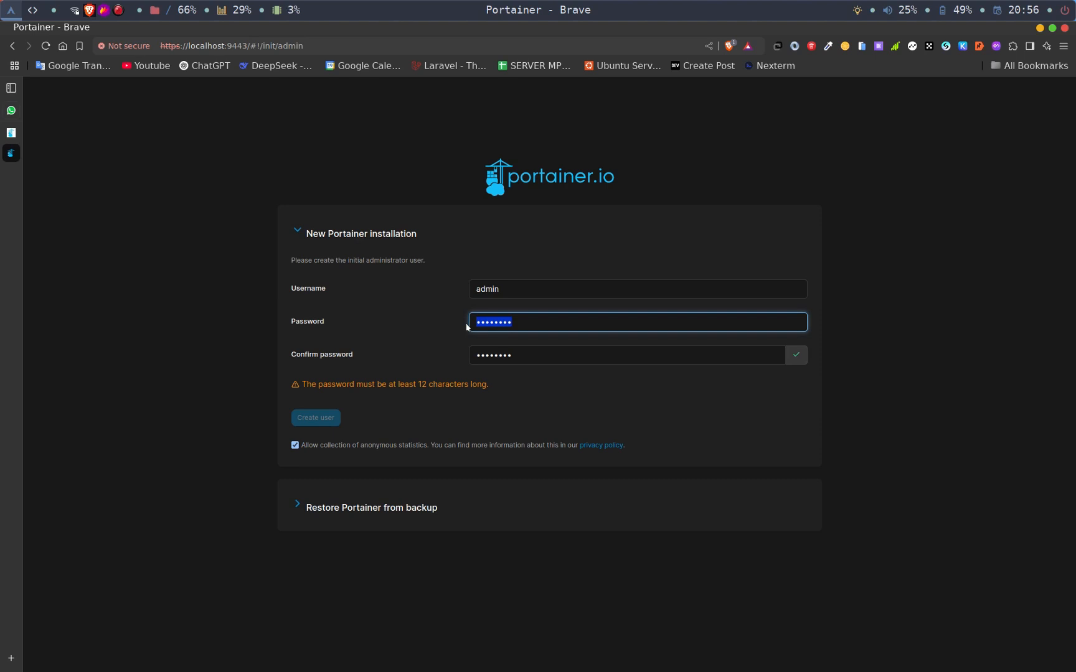
key("BackSpace")
type("••••••••••")
key("Tab")
key("BackSpace")
type("•••")
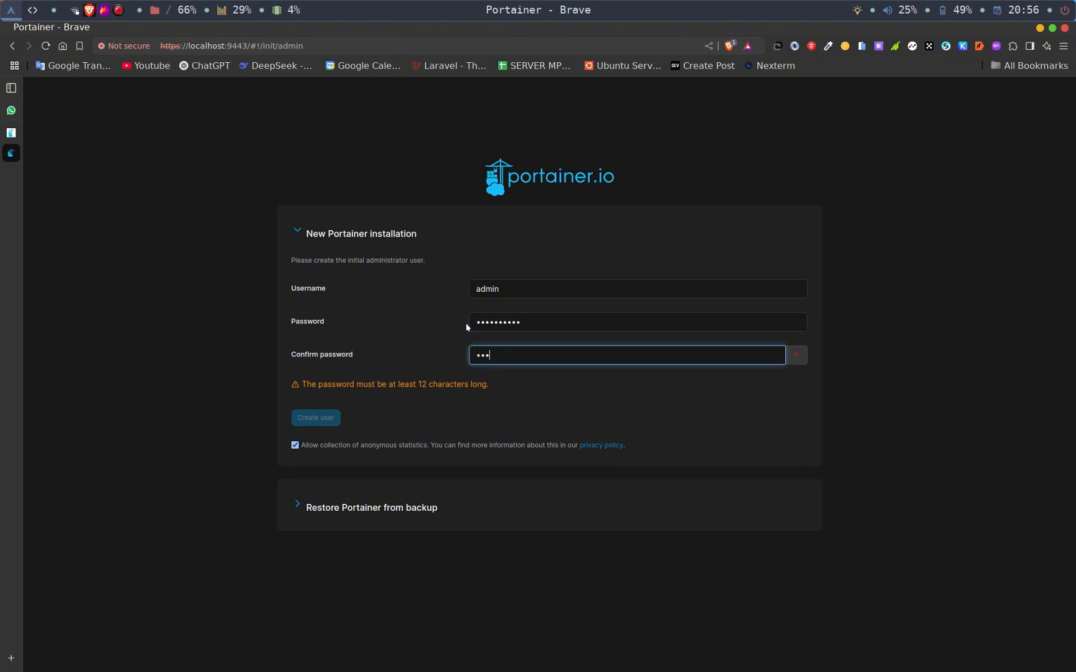
type("•••••••")
- Enter and confirm an administrator password of at least 12 characters and create the admin user
double_click(574, 326)
key("BackSpace")
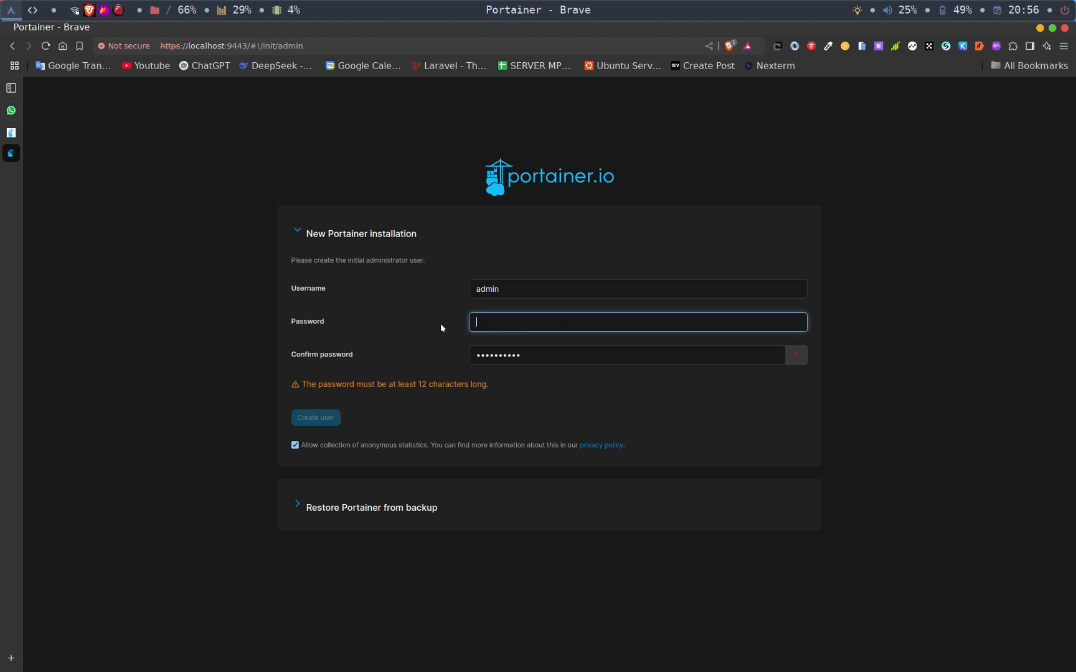
type("••••••••••••")
key("Tab")
type("••••••")
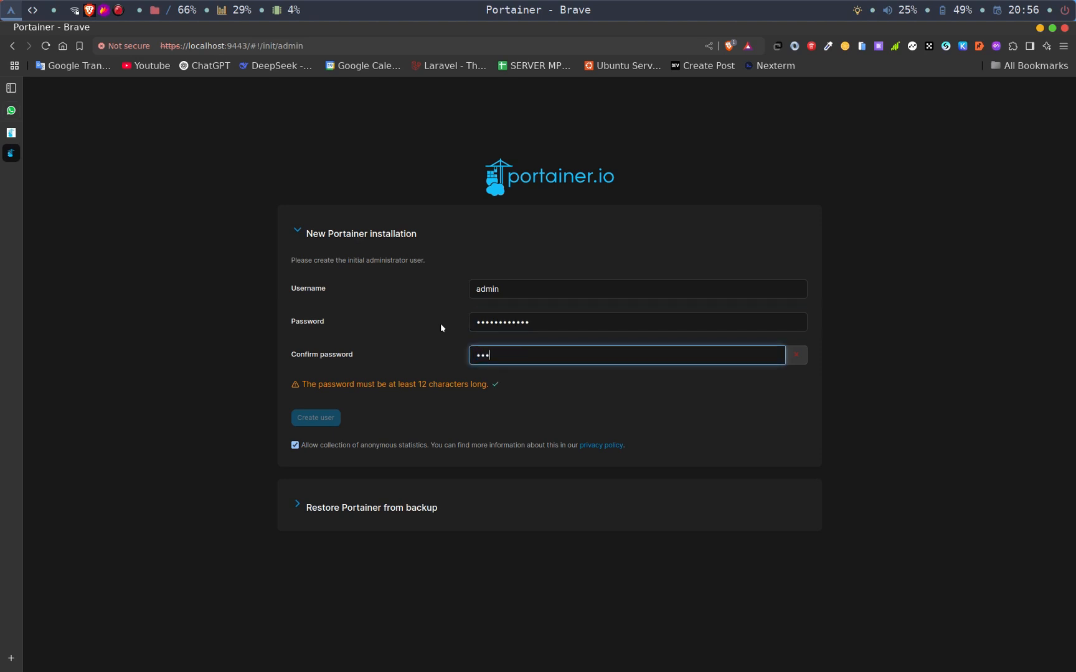
type("••••••")
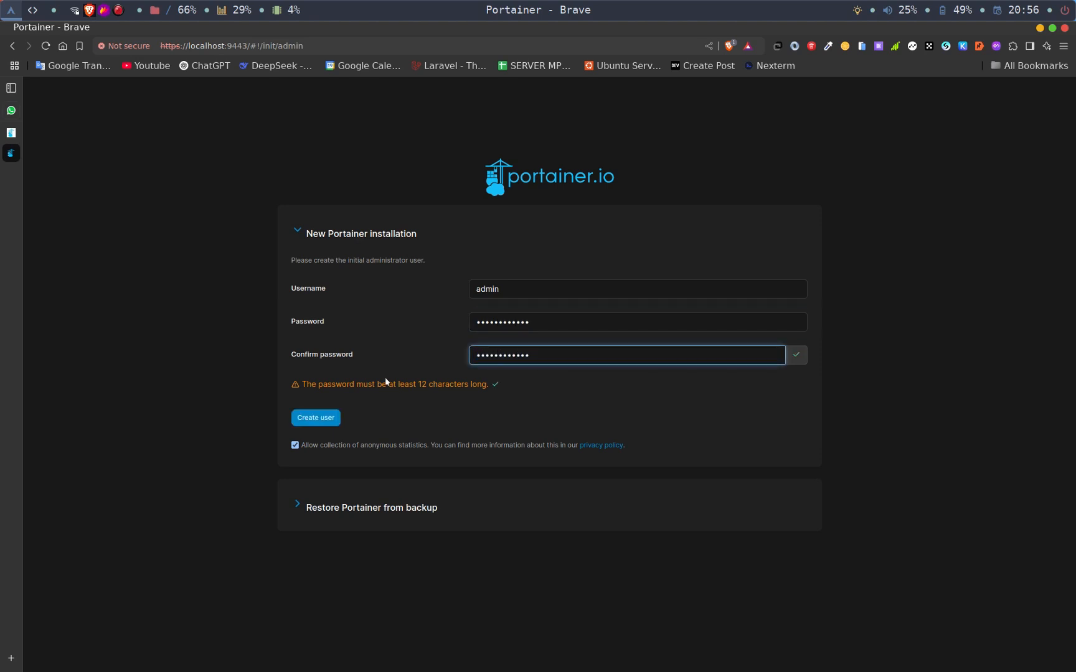
left_click(310, 420)
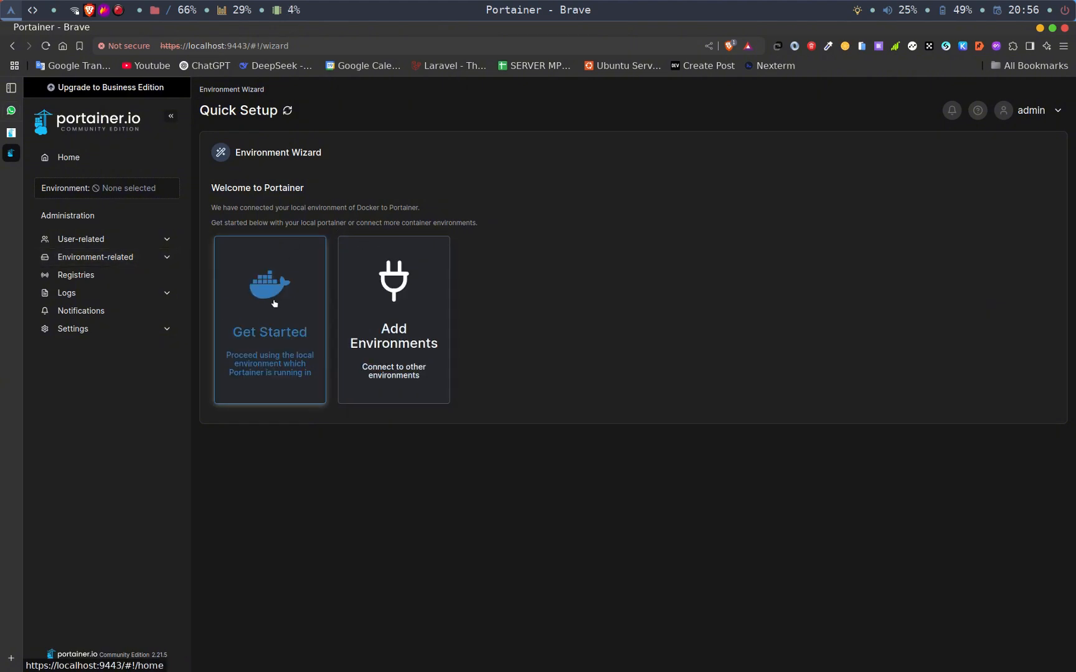
- Get started with the local Docker environment and run a manual refresh of the environments list
left_click(274, 304)
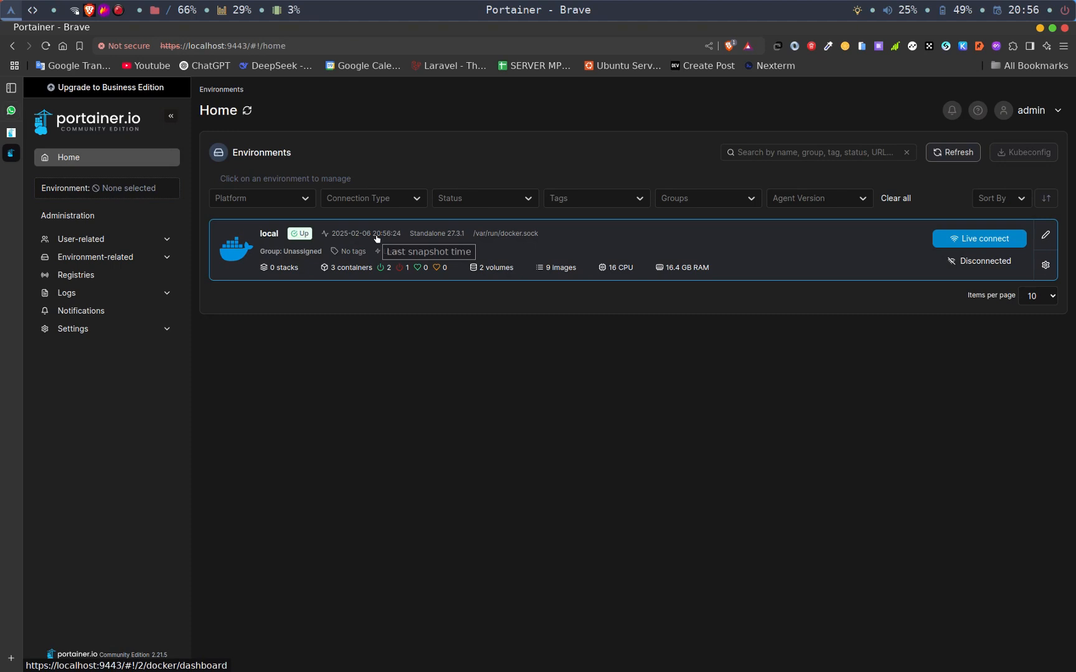
left_click(951, 157)
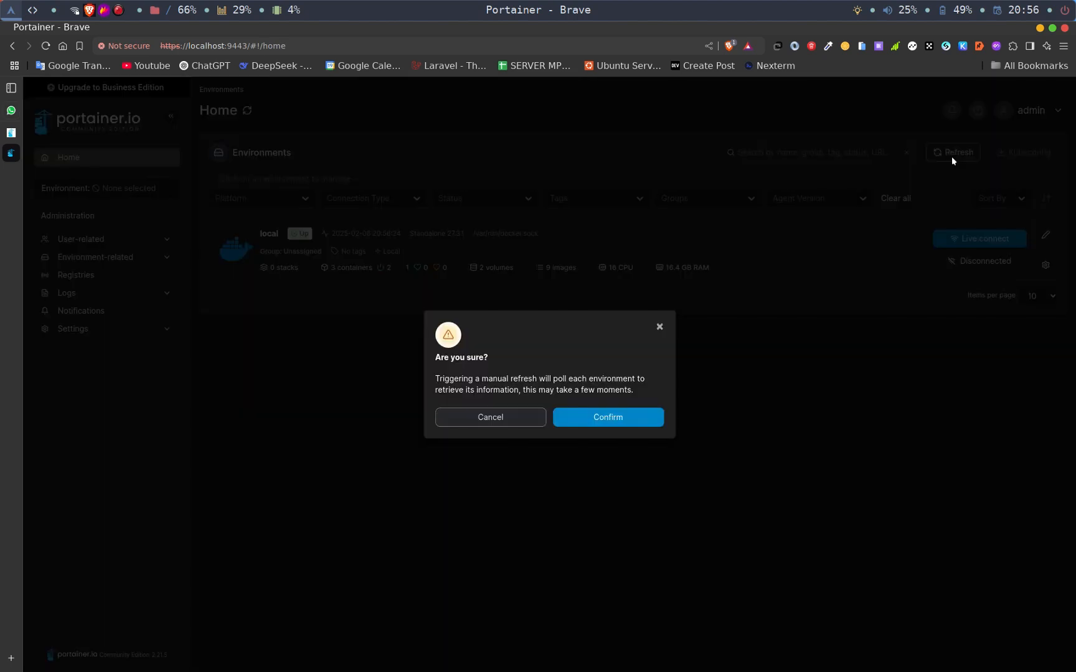
left_click(602, 415)
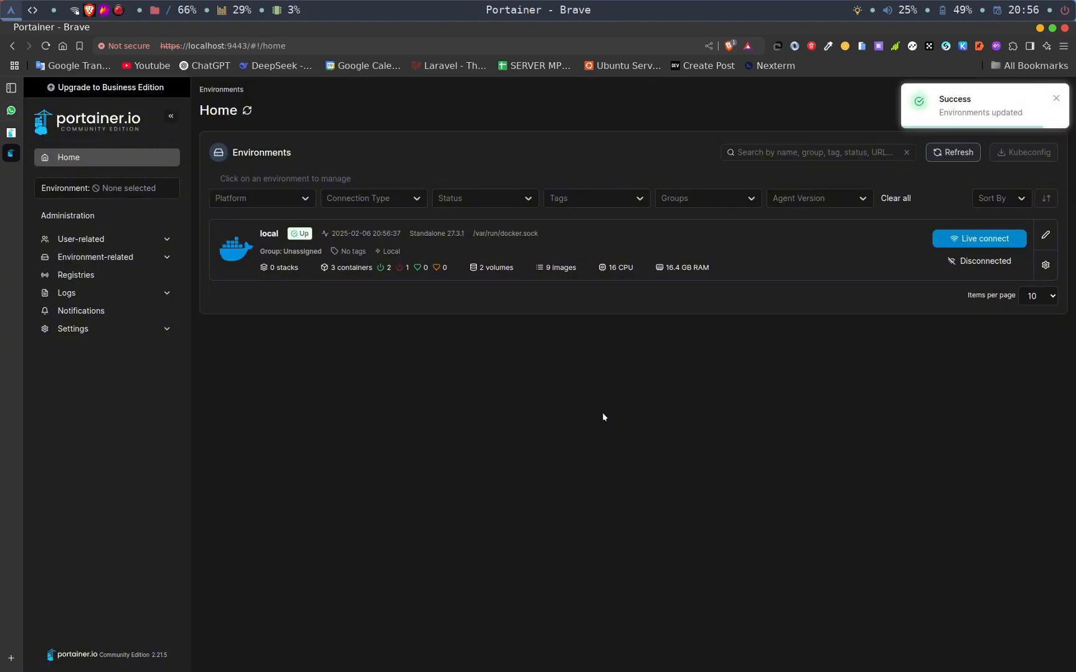
- Examine the local environment's dashboard and container list, and disconnect from the environment
left_click(262, 243)
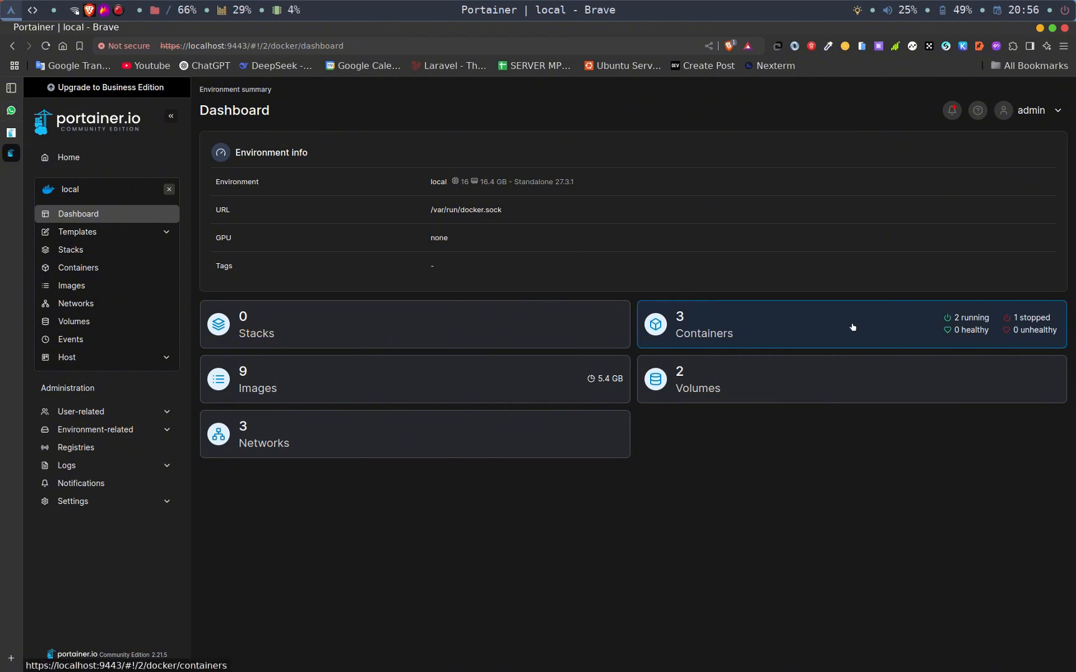
left_click(710, 336)
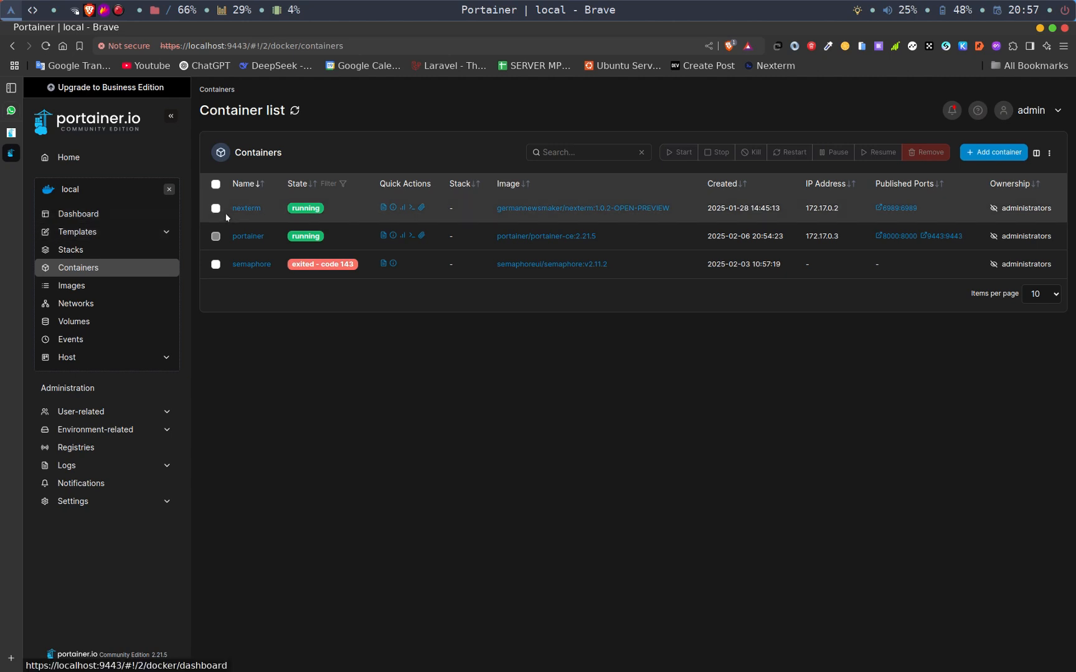
left_click(169, 189)
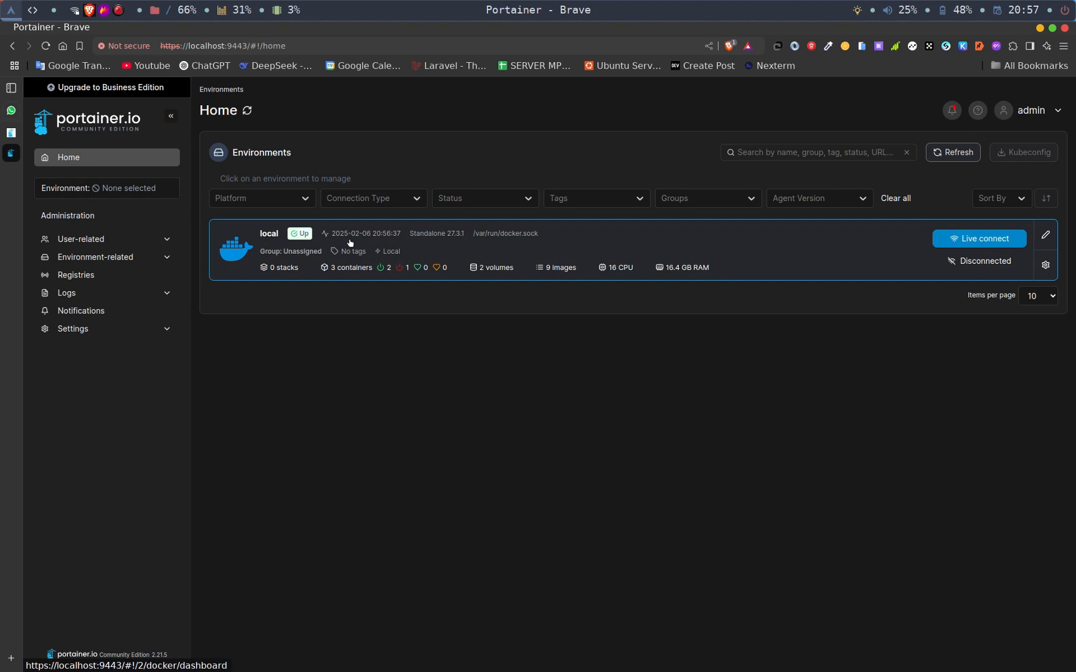
- Reopen the local environment and filter its application templates by the webserver category
left_click(270, 238)
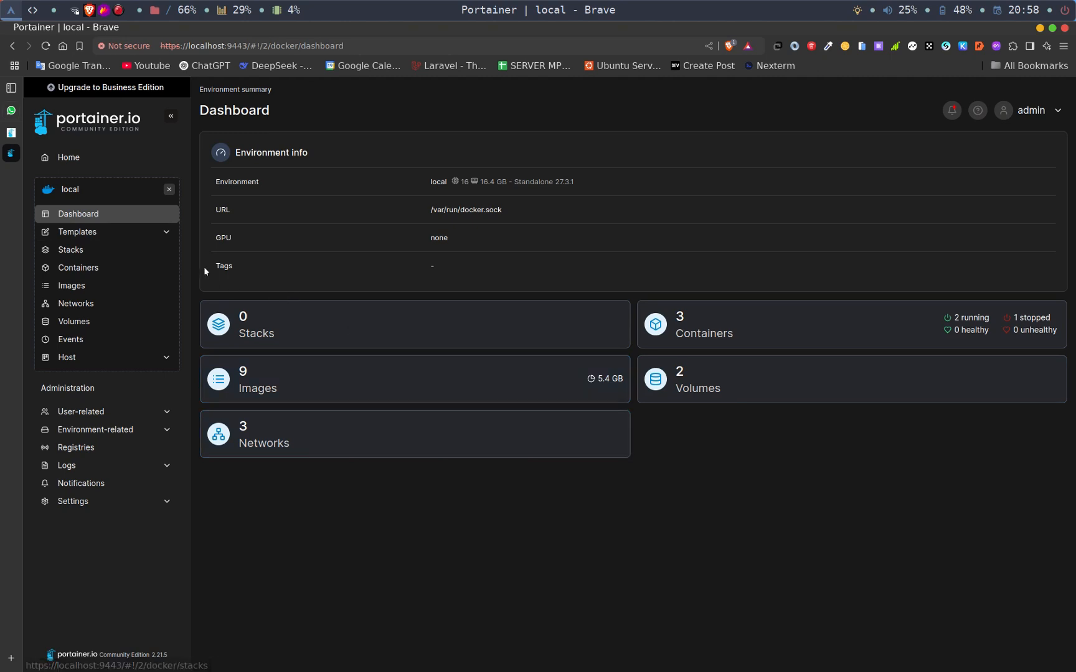
left_click(121, 241)
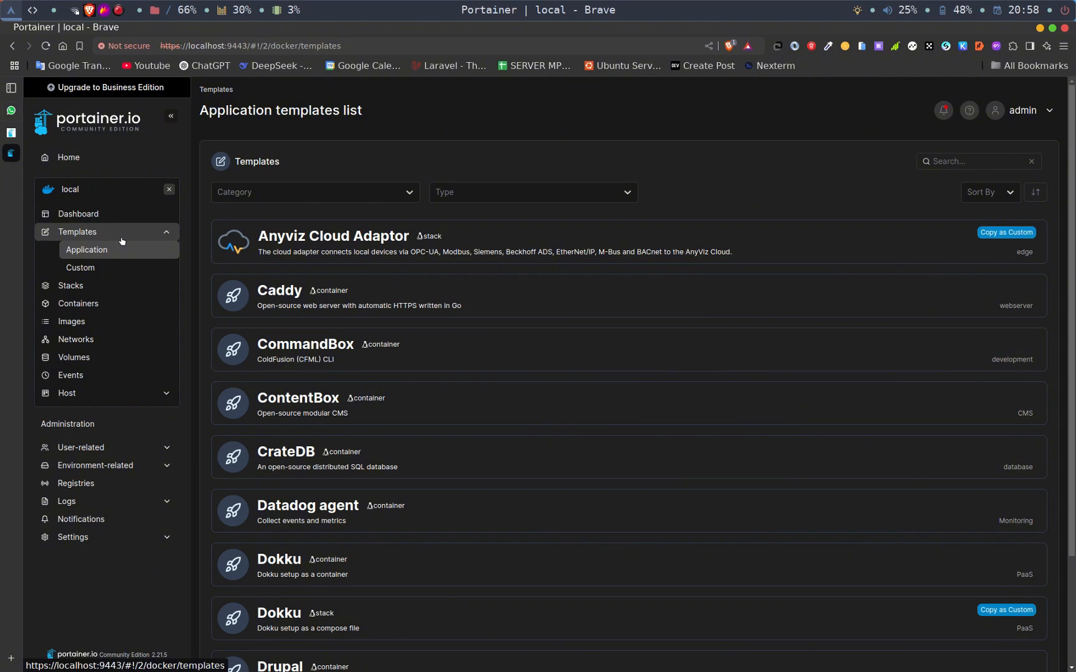
left_click(329, 192)
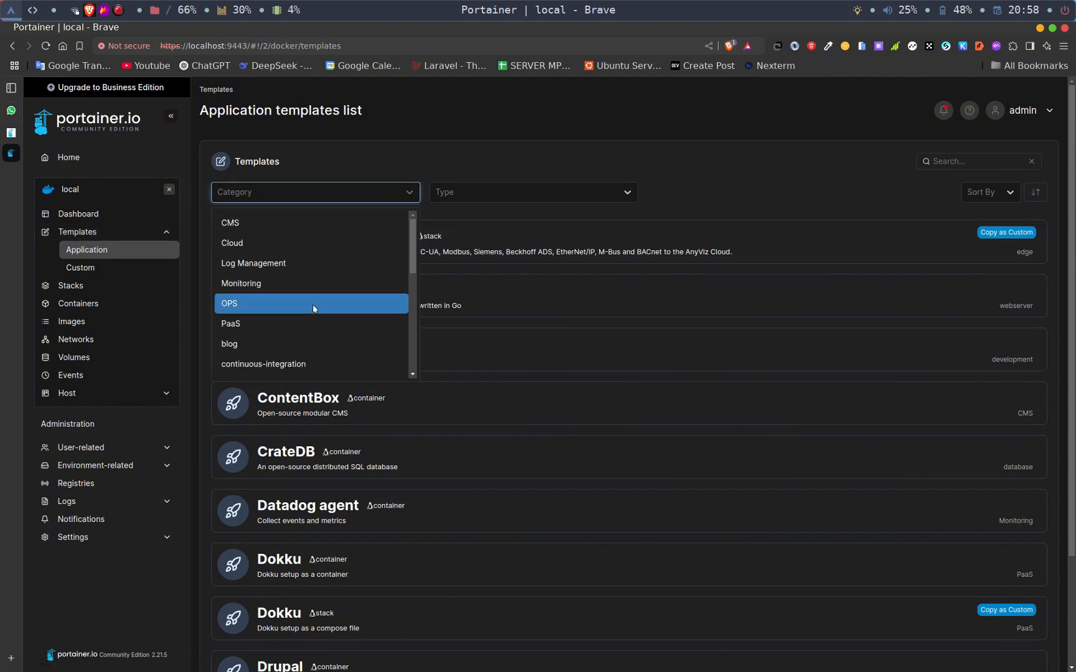
scroll(312, 305, "down", 5)
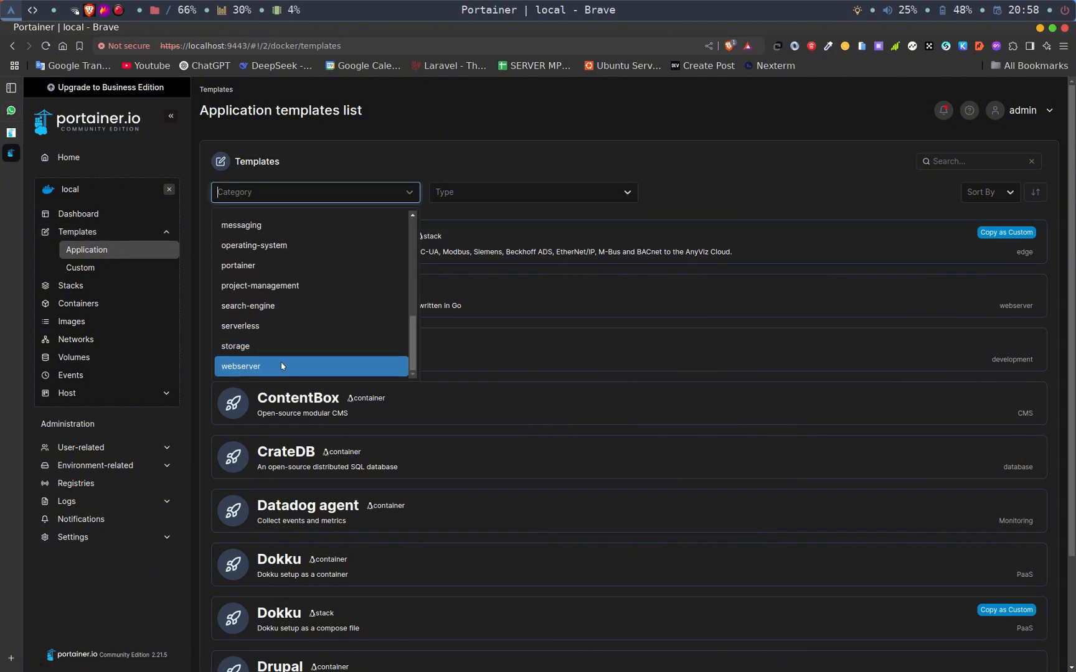
left_click(281, 365)
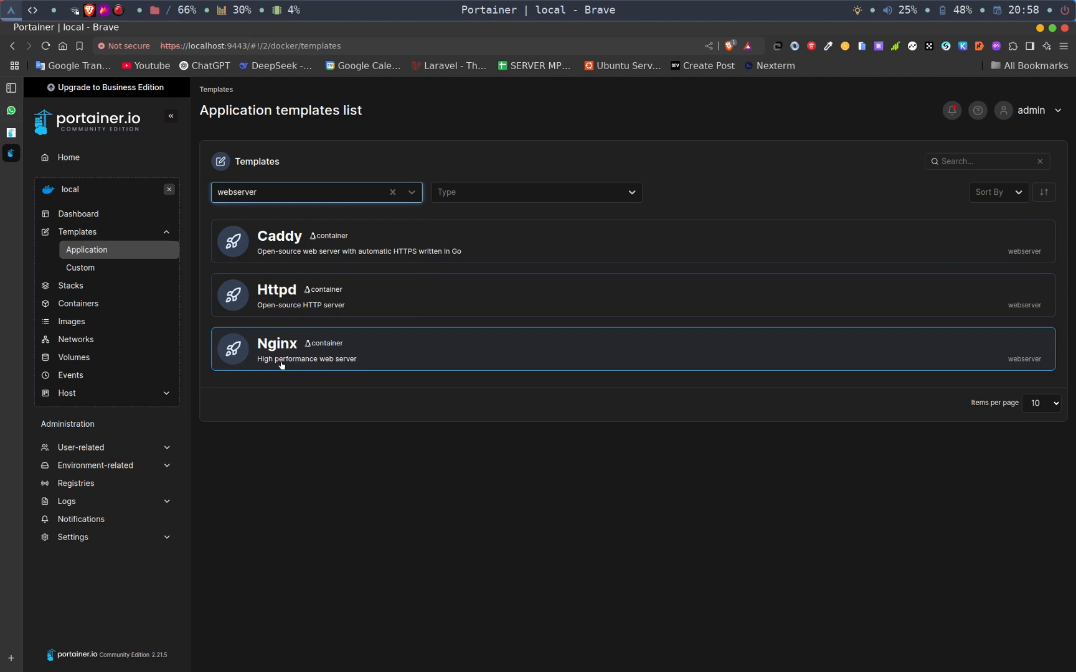
- Choose the Httpd template, name the container nzucode-web, and keep its network on bridge
left_click(344, 301)
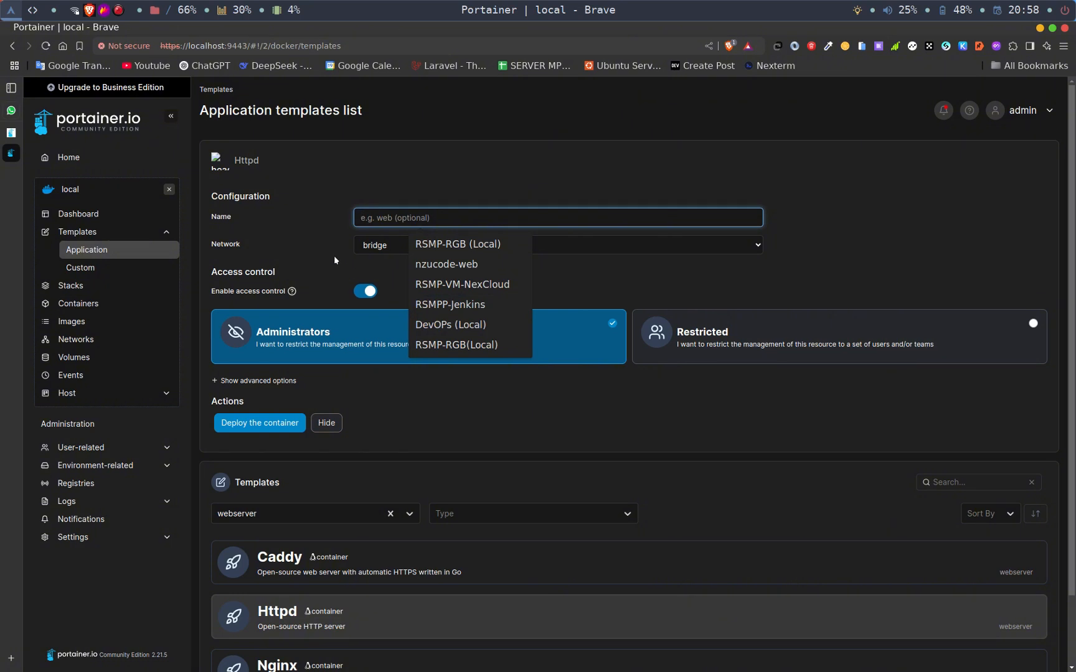
left_click(383, 217)
type("nzucode-web")
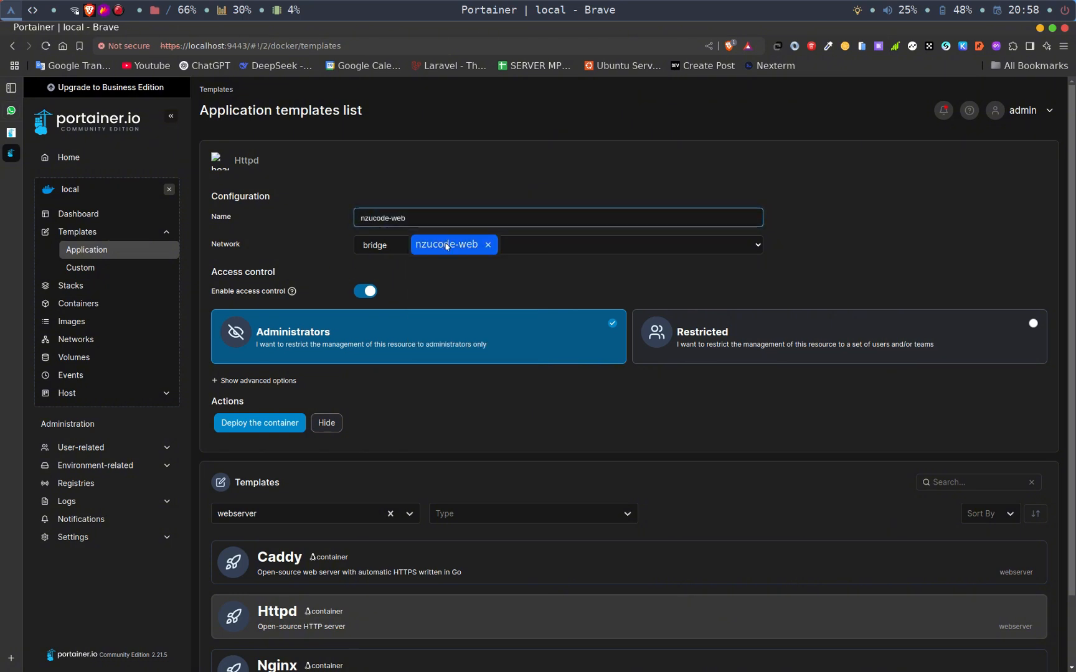
left_click(445, 243)
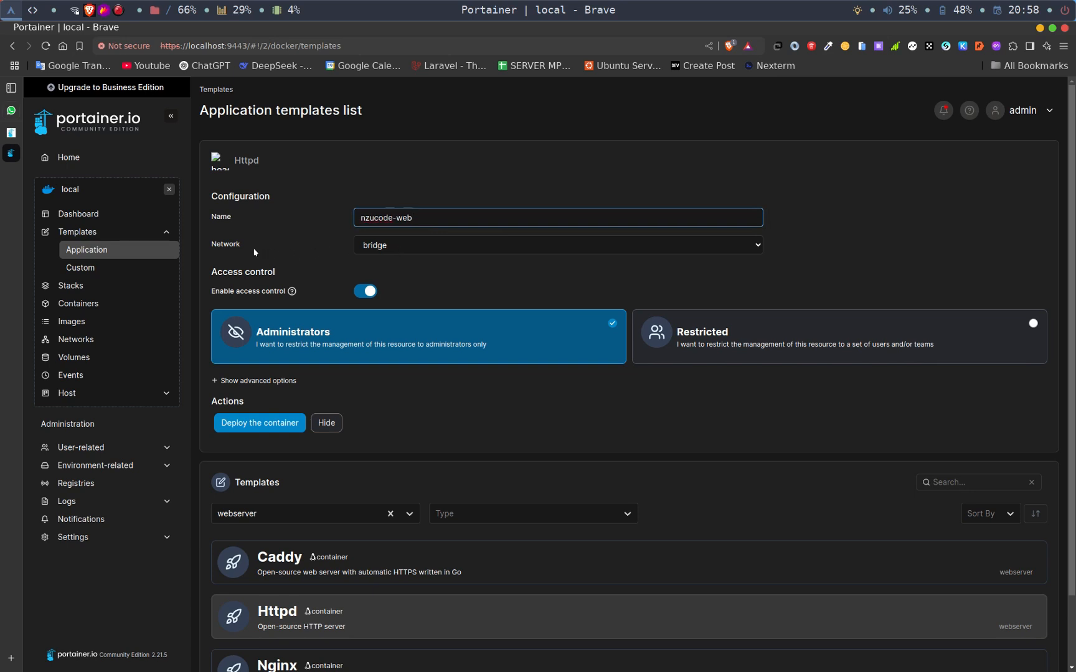
left_click(405, 246)
left_click(405, 246)
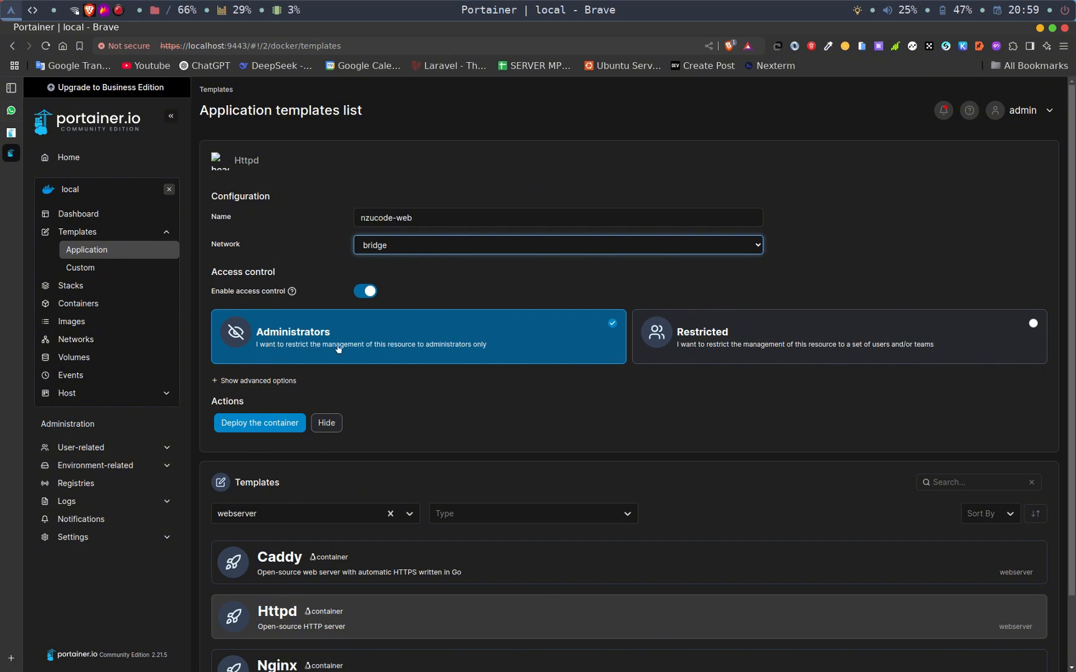
- Keep management restricted to administrators and, in the advanced options, map host port 99 to container port 80
left_click(720, 342)
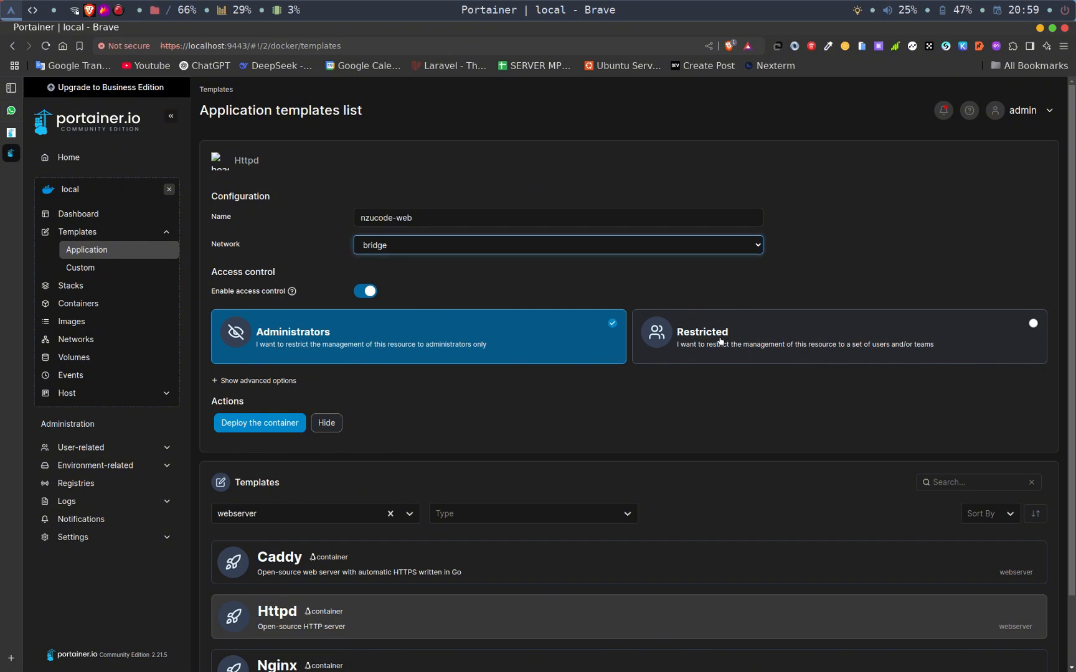
left_click(445, 334)
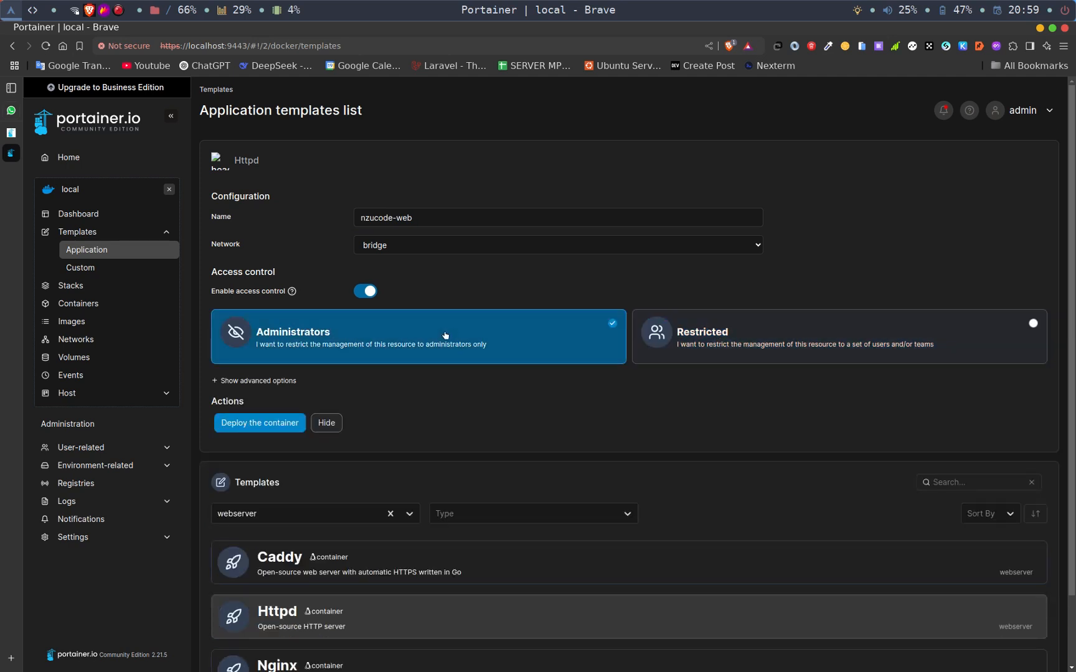
left_click(252, 381)
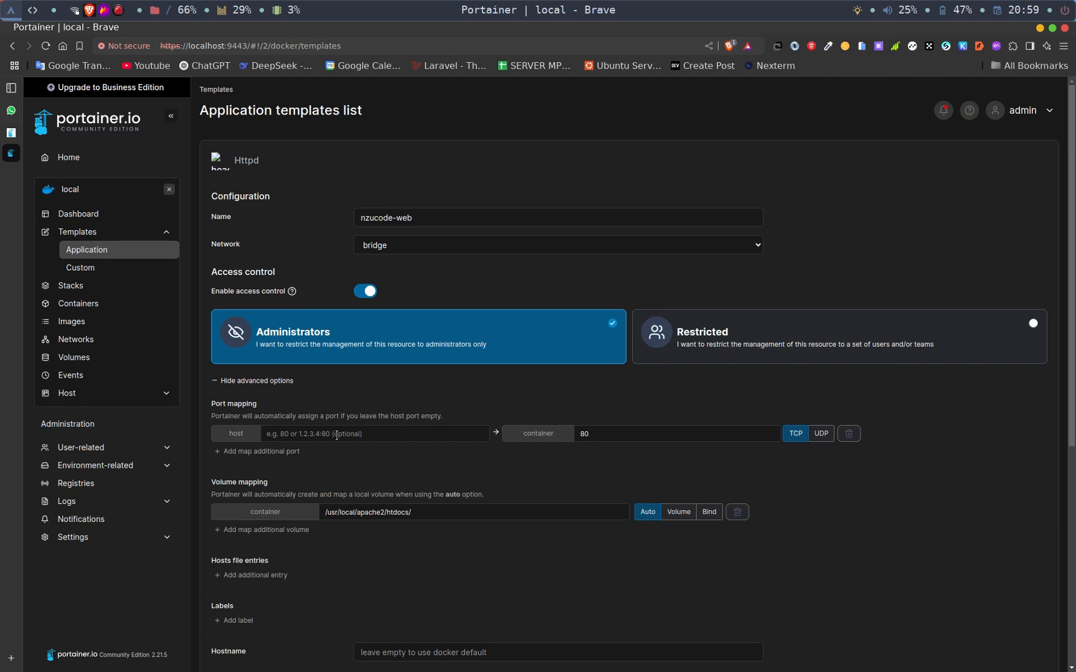
left_click(386, 434)
type("99")
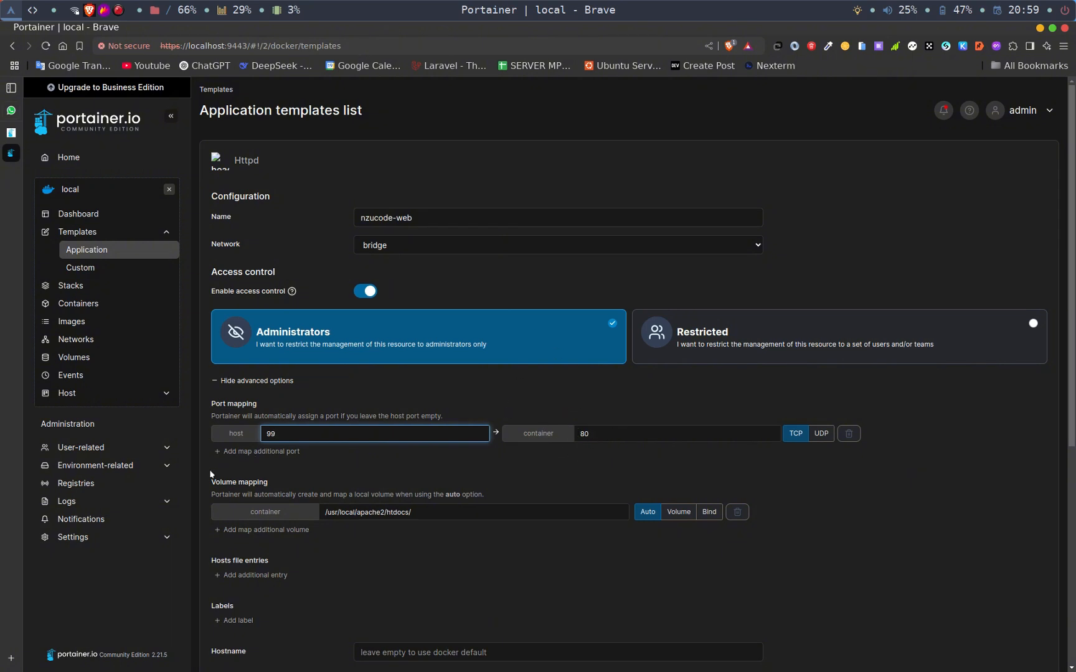
scroll(336, 496, "down", 2)
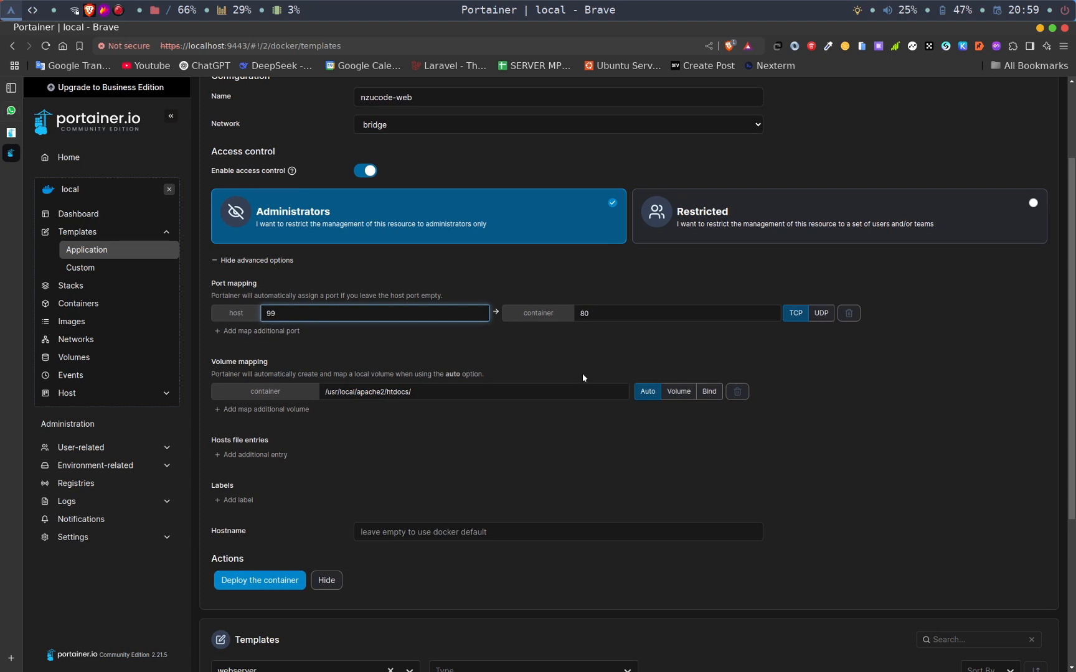
left_click(713, 398)
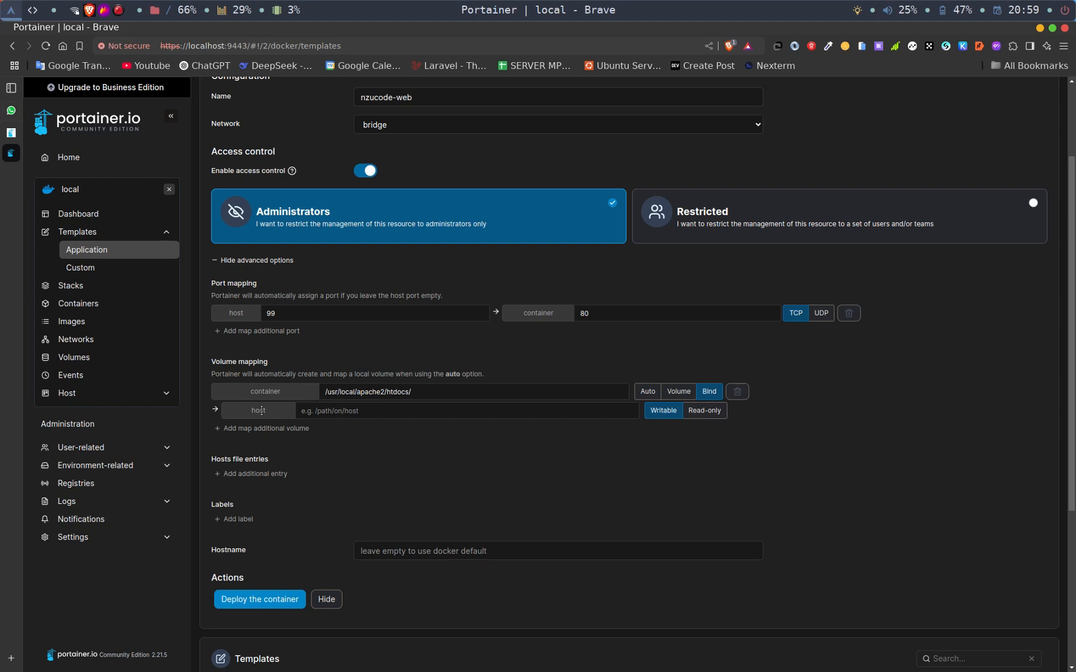
left_click(647, 391)
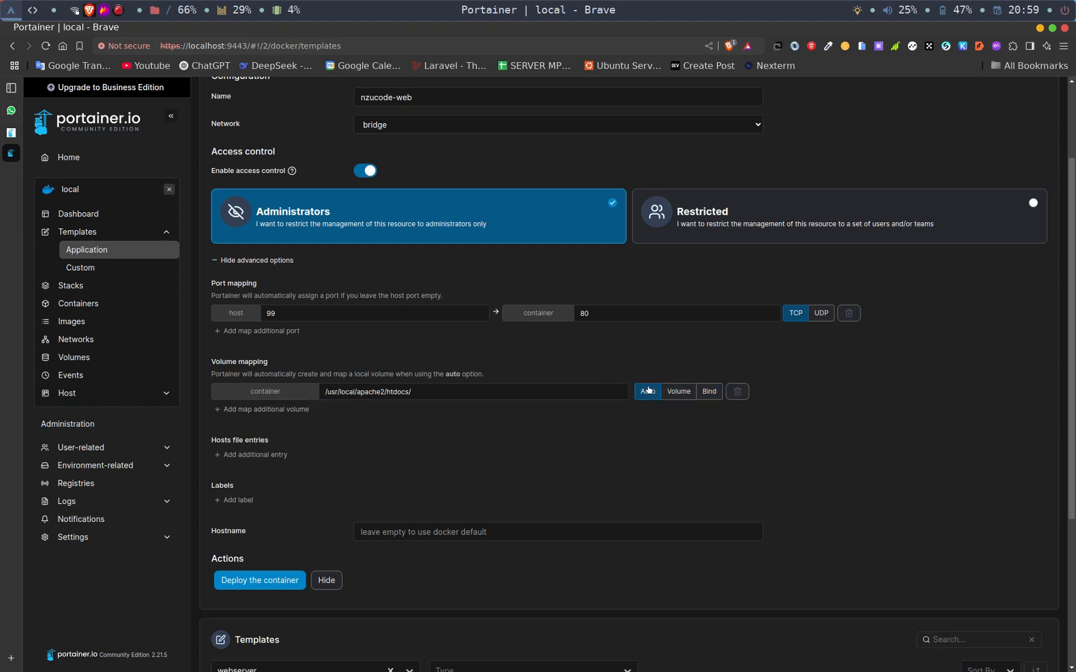
left_click(236, 455)
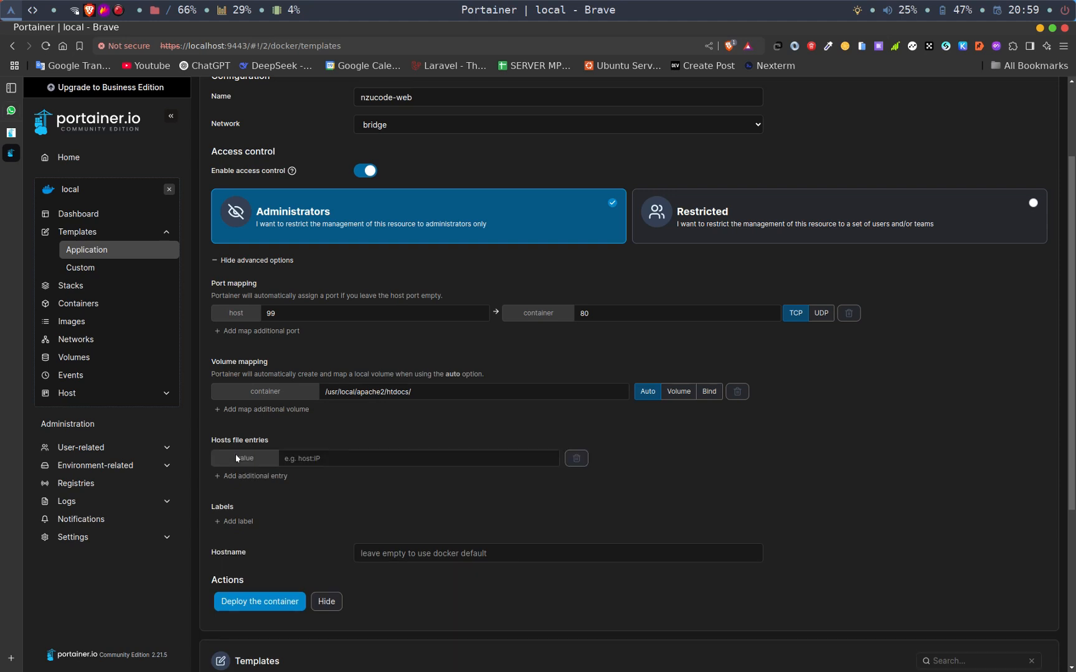
left_click(317, 458)
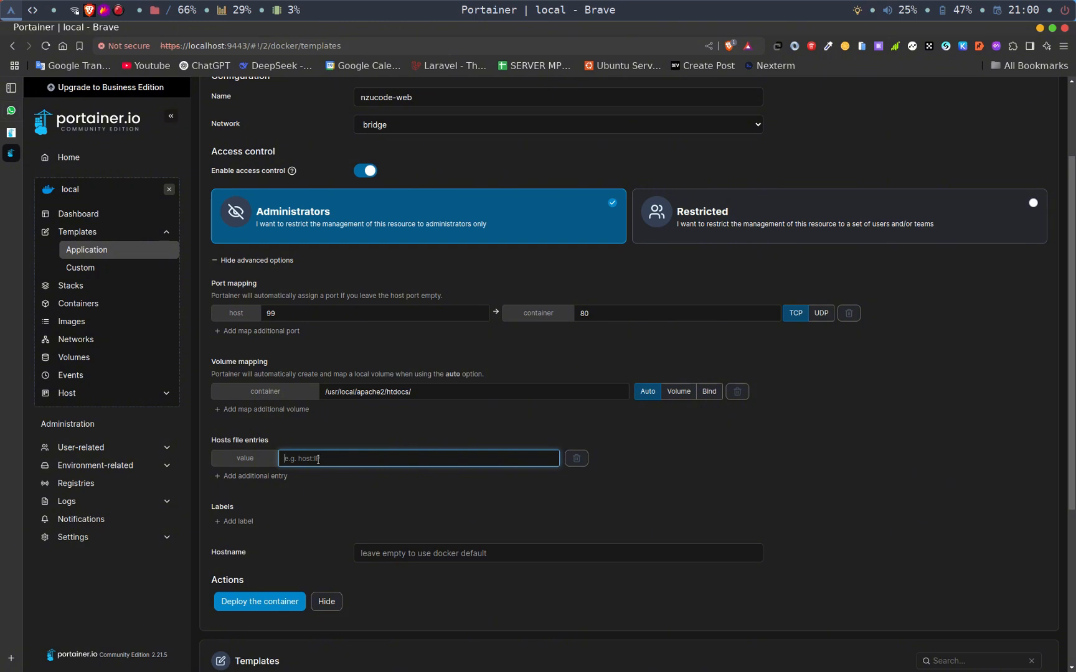
left_click(576, 458)
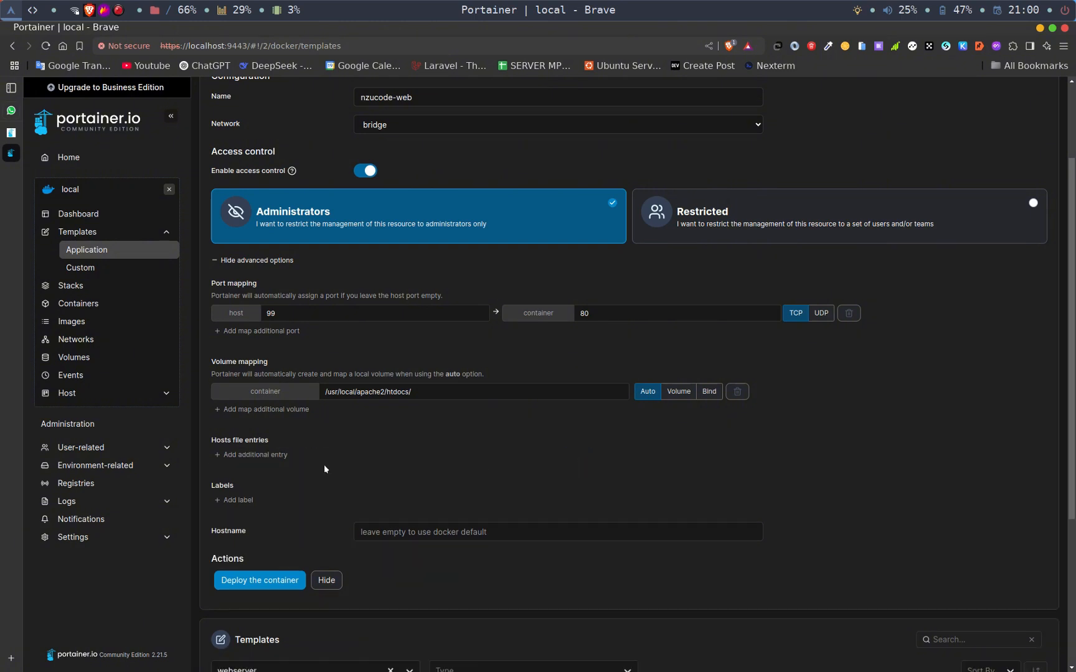
left_click(228, 500)
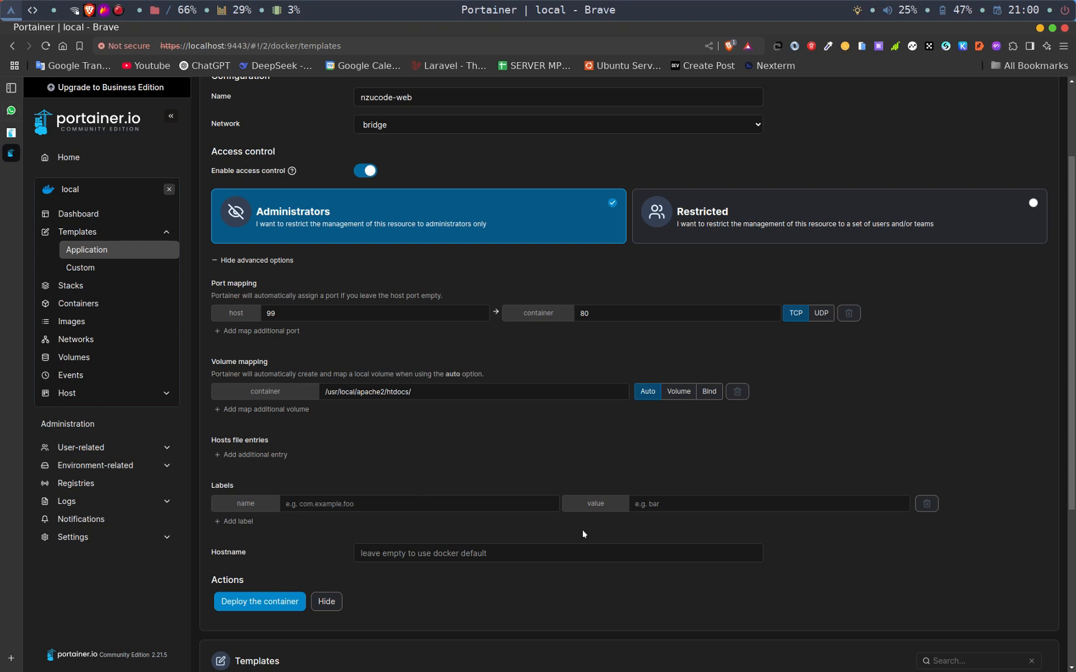
left_click(926, 503)
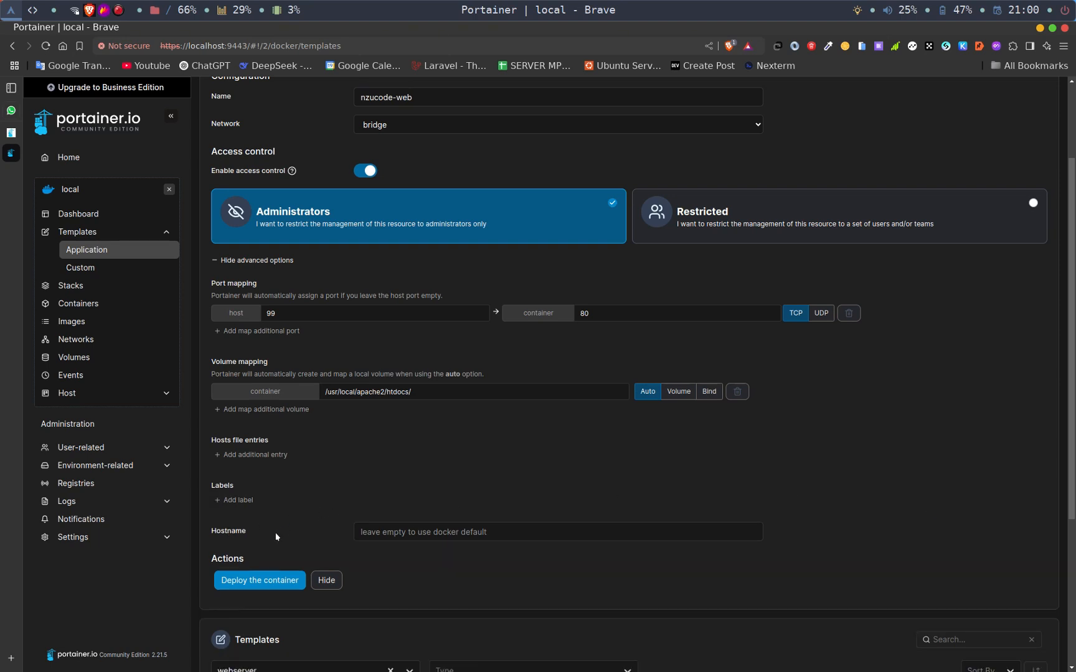
- Deploy the nzucode-web container from the Httpd template
scroll(358, 518, "down", 3)
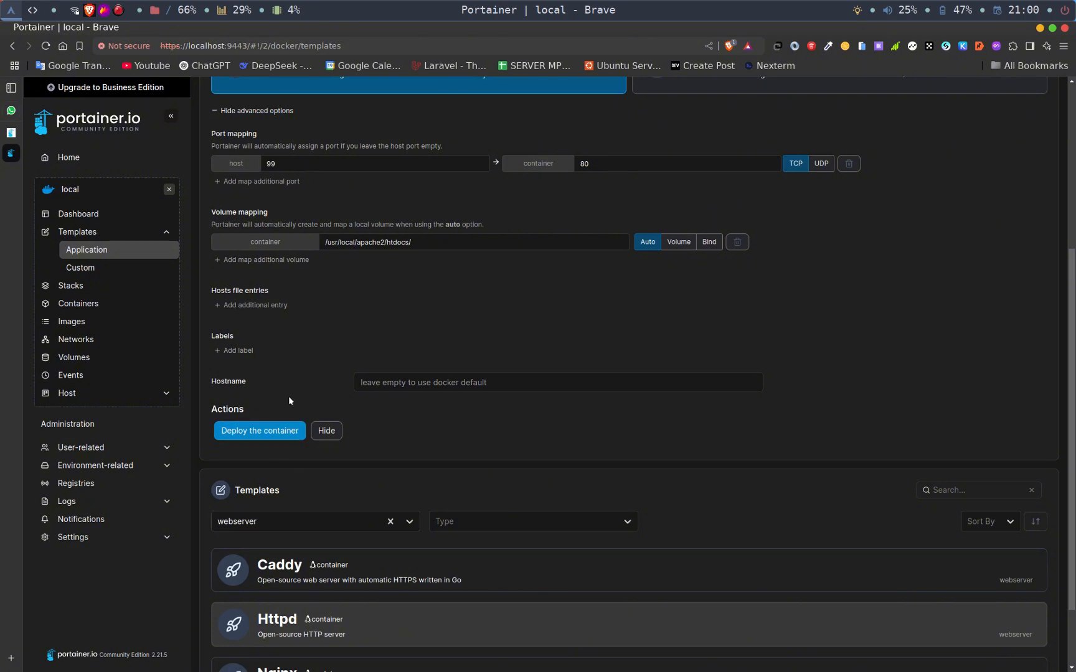
left_click(264, 430)
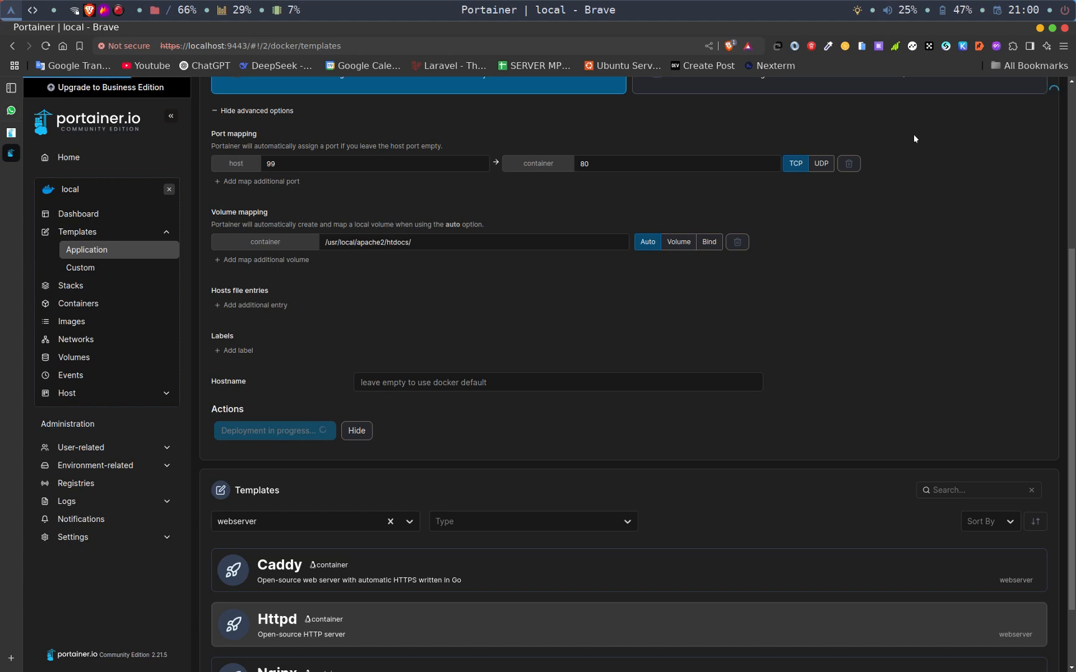
scroll(889, 209, "up", 5)
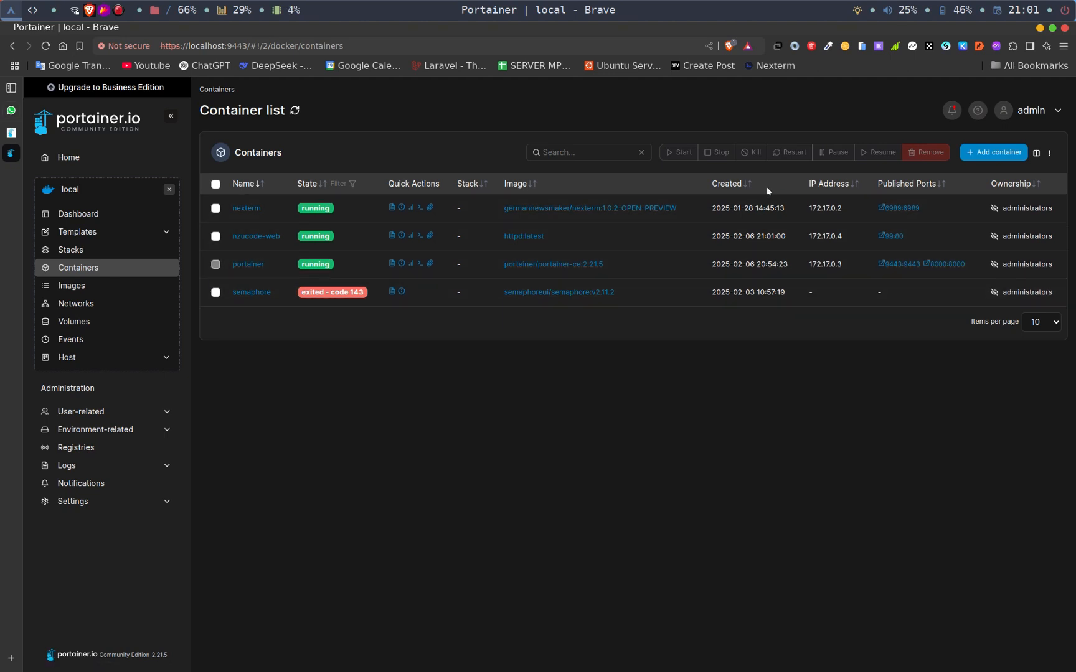
- Open localhost:99 in a new browser tab and check the page served by the nzucode-web container
key("ctrl+t")
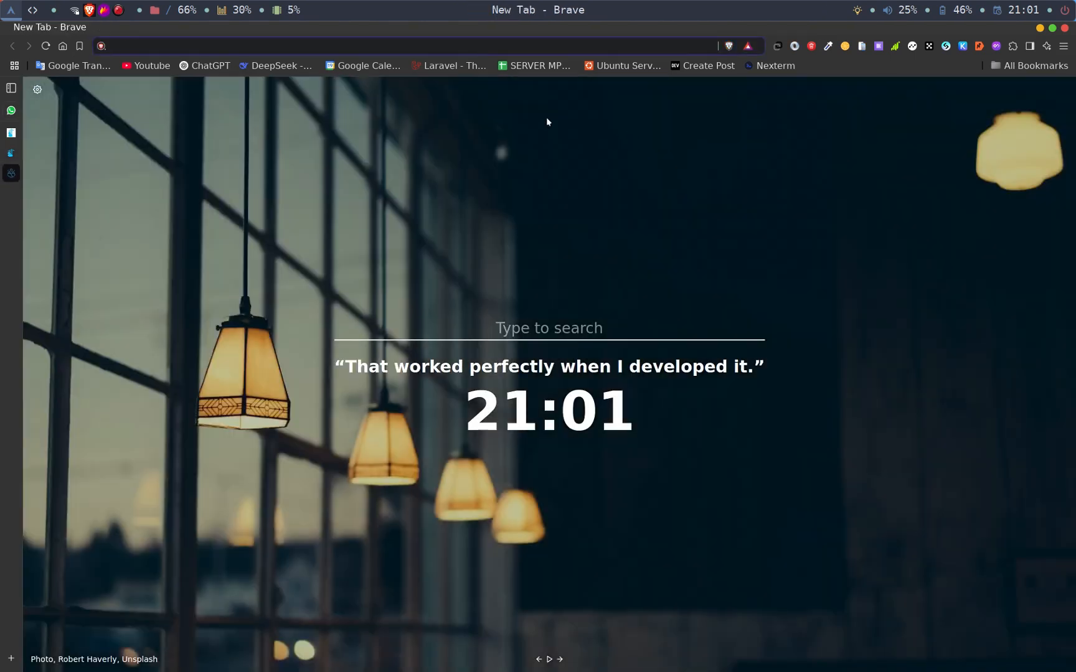
type("localhost:6989")
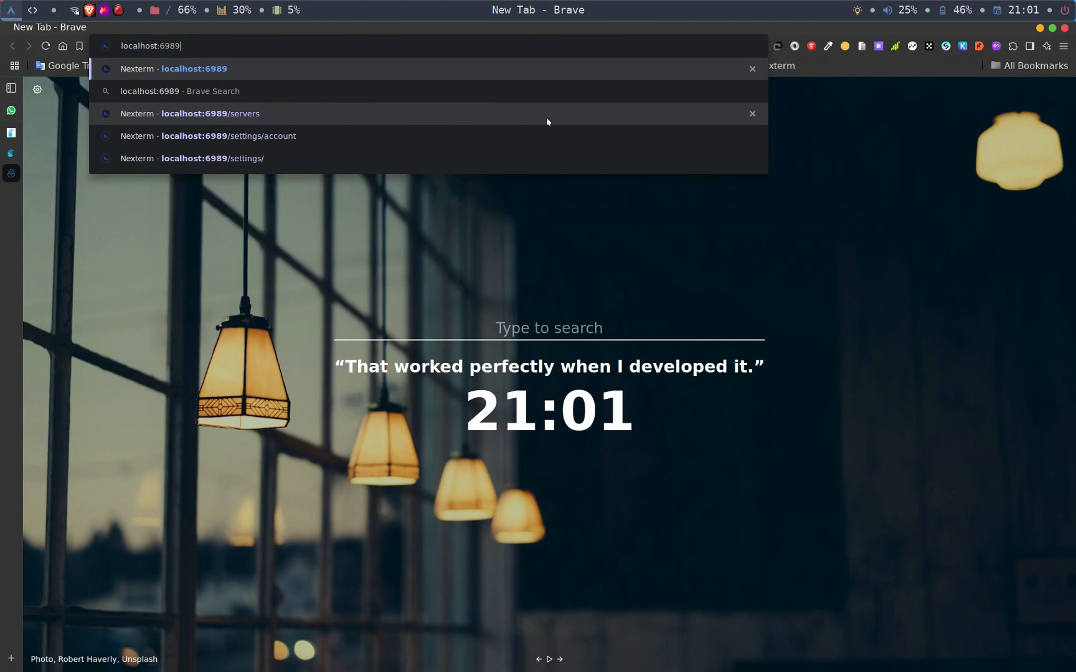
key("BackSpace")
key("BackSpace")
key("BackSpace")
key("BackSpace")
type("99")
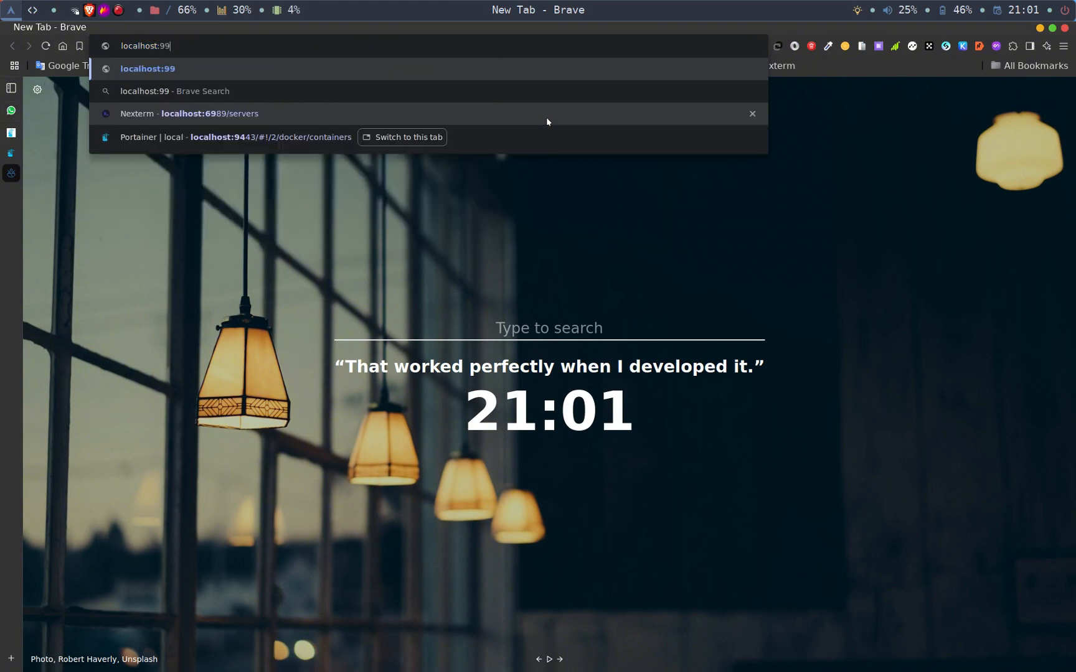
key("Return")
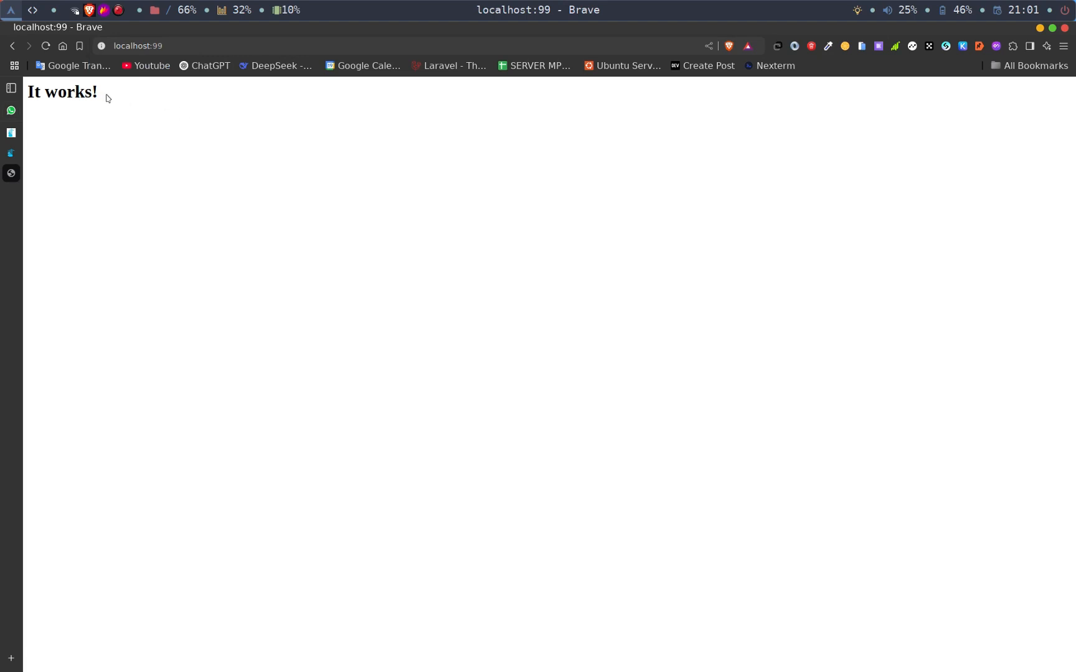
left_click_drag(104, 94, 27, 92)
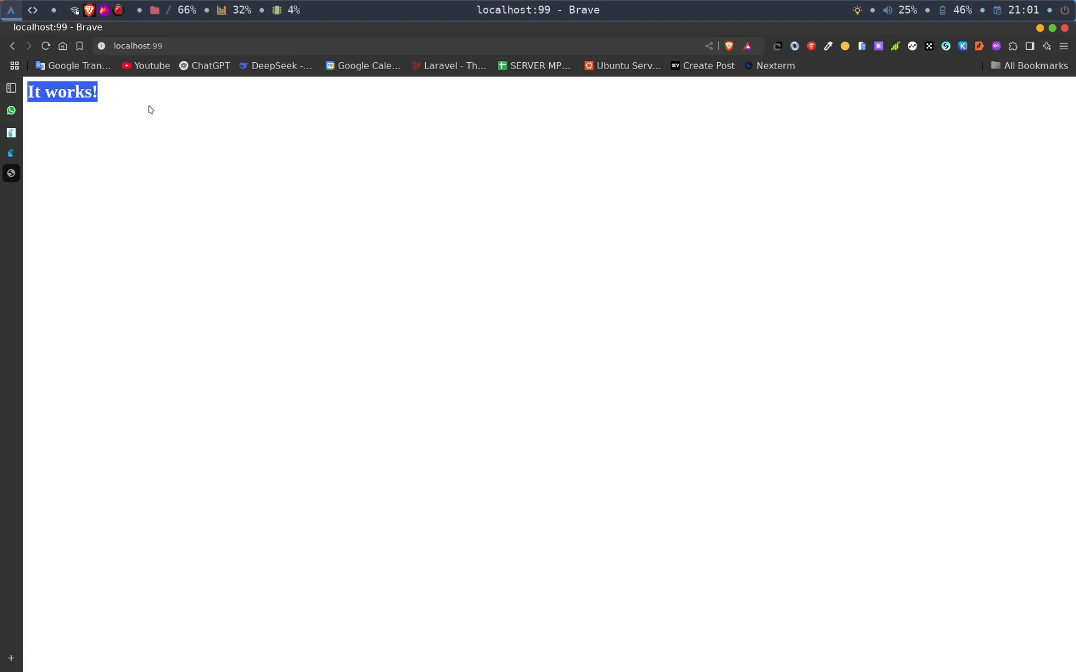
- Return to Portainer and examine the local environment's images, stacks and containers, including the option to pull an image
mouse_move(15, 137)
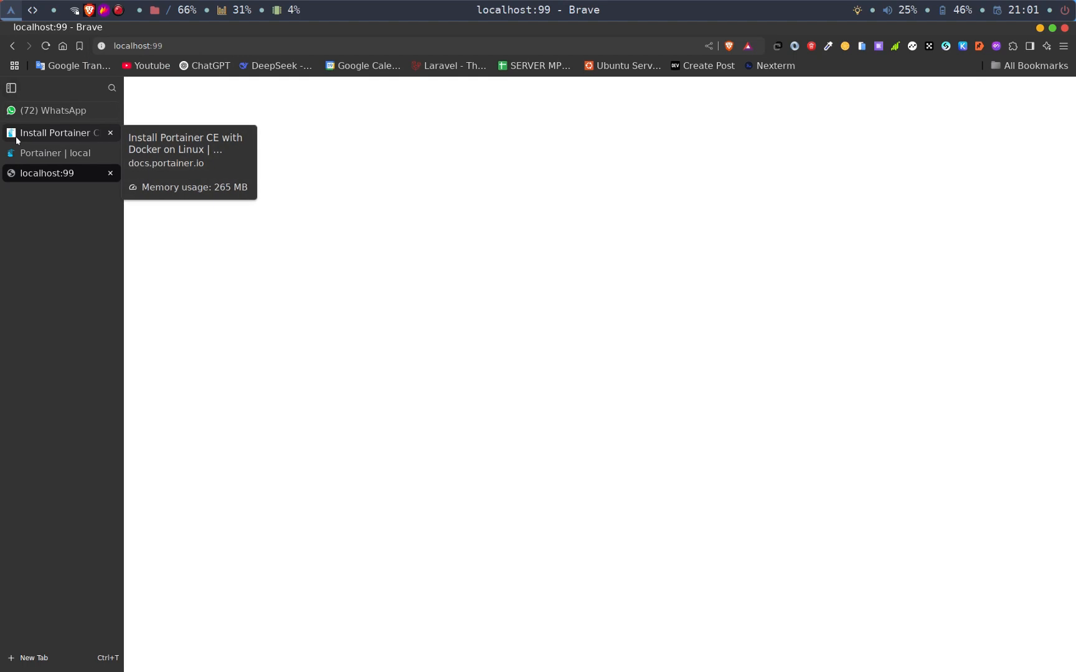
left_click(60, 155)
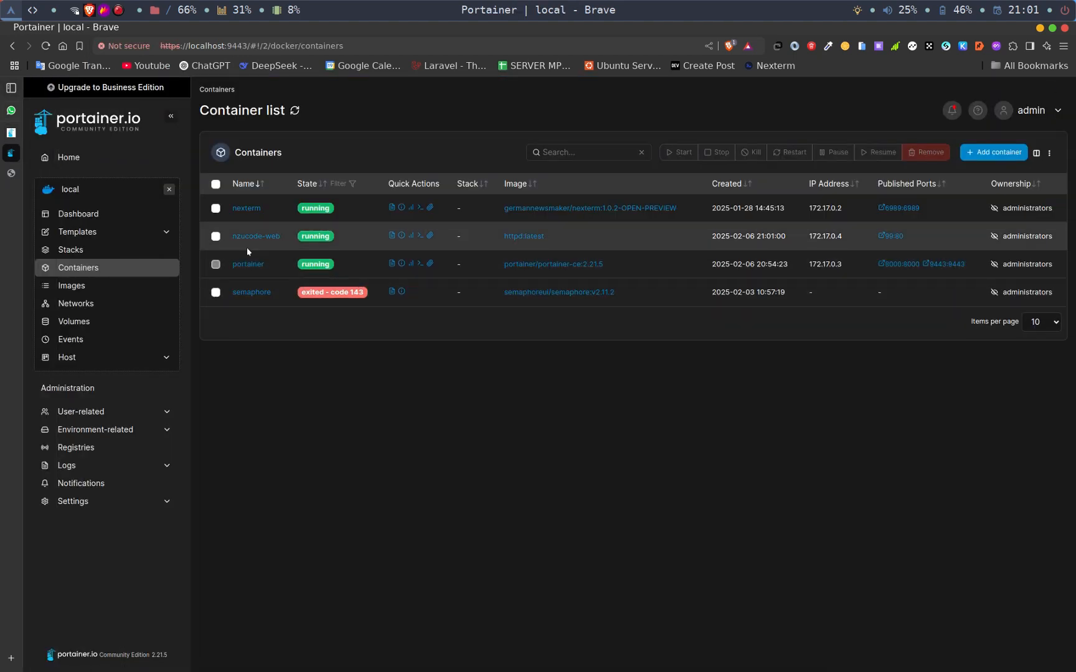
left_click(86, 286)
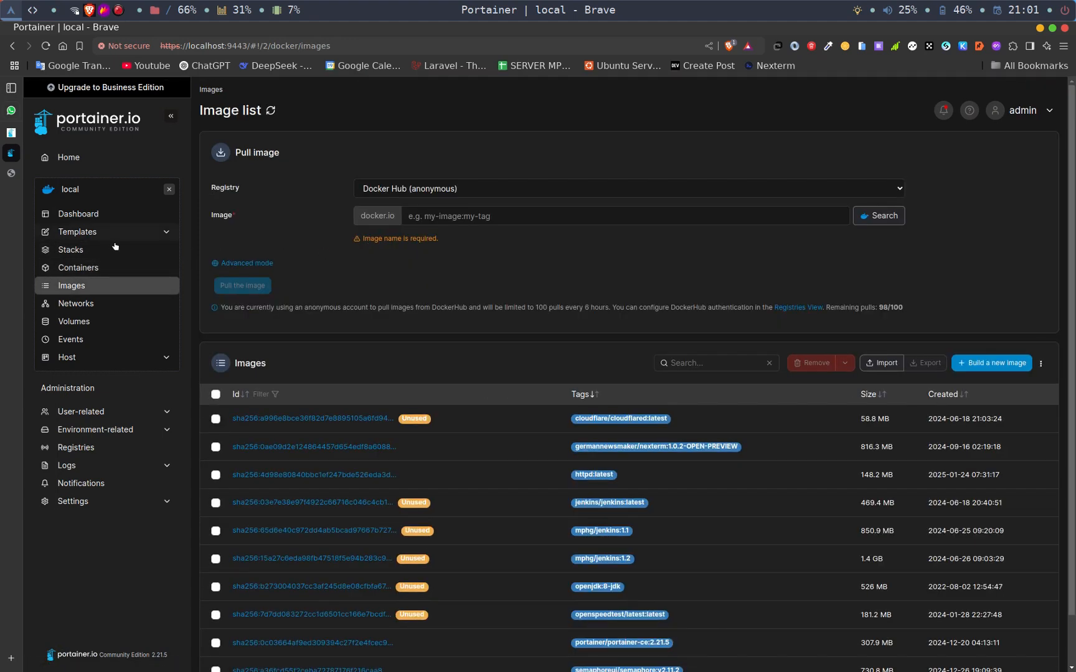
left_click(70, 250)
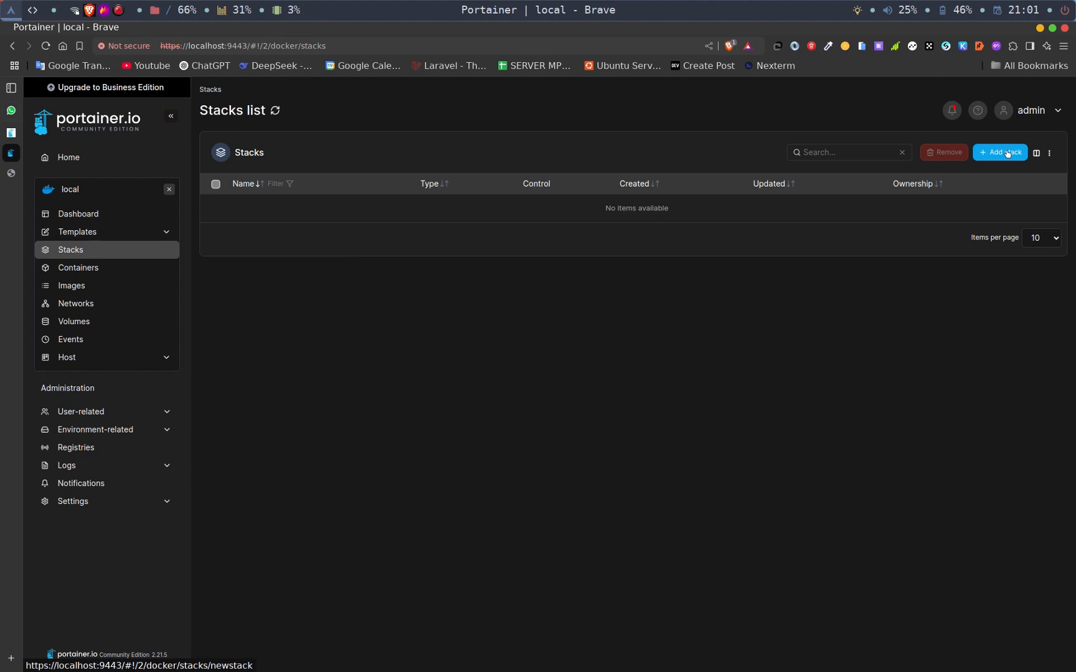
left_click(75, 269)
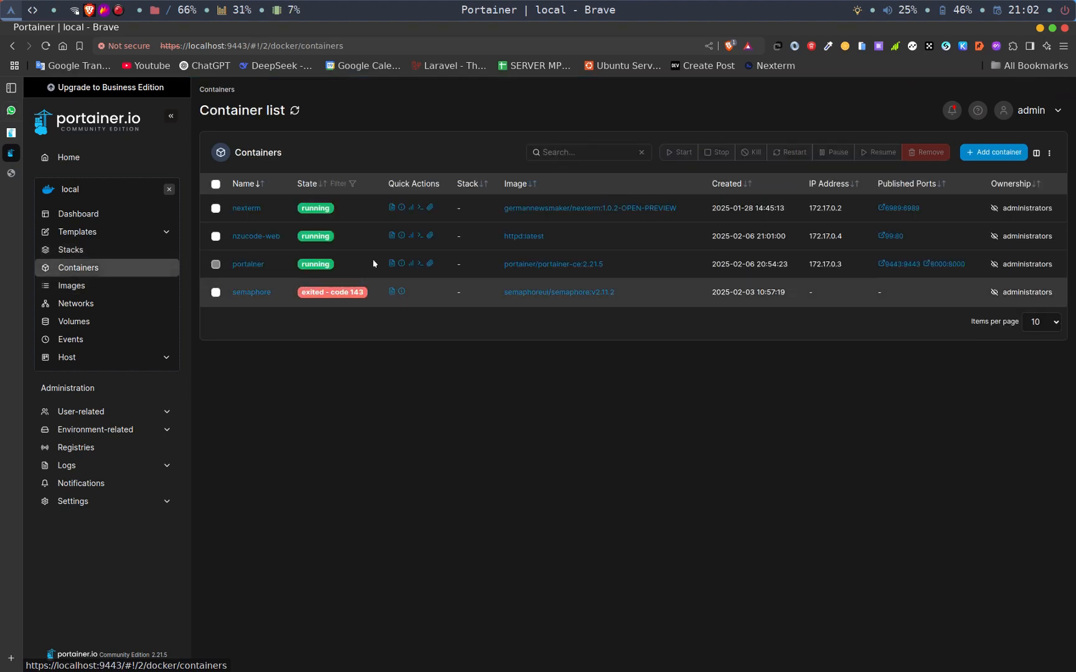
left_click(89, 286)
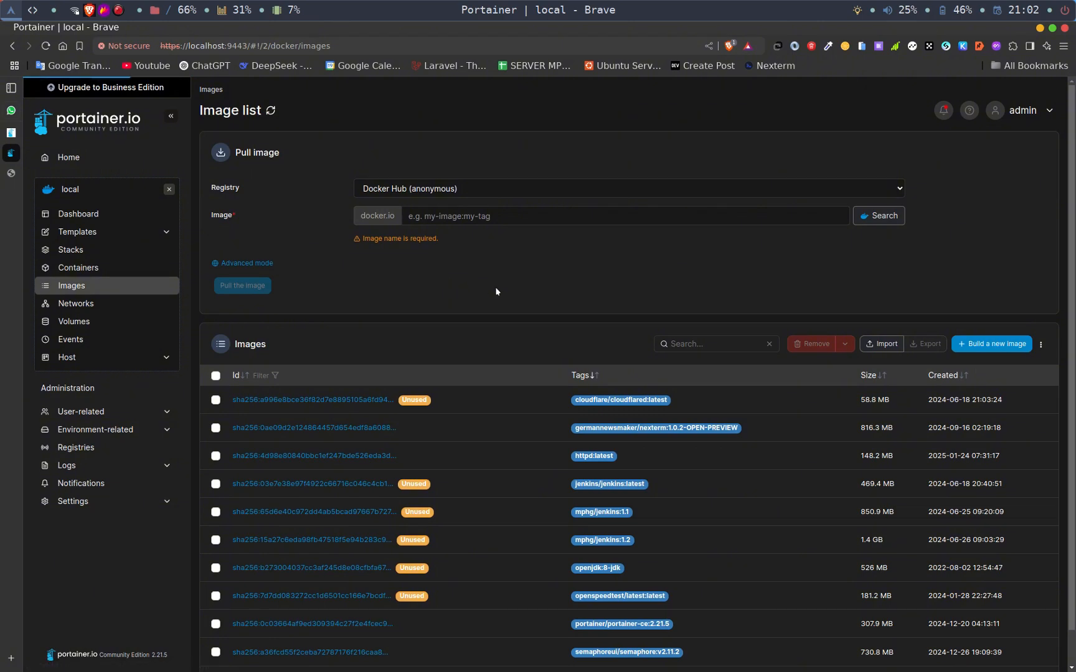
scroll(496, 290, "down", 2)
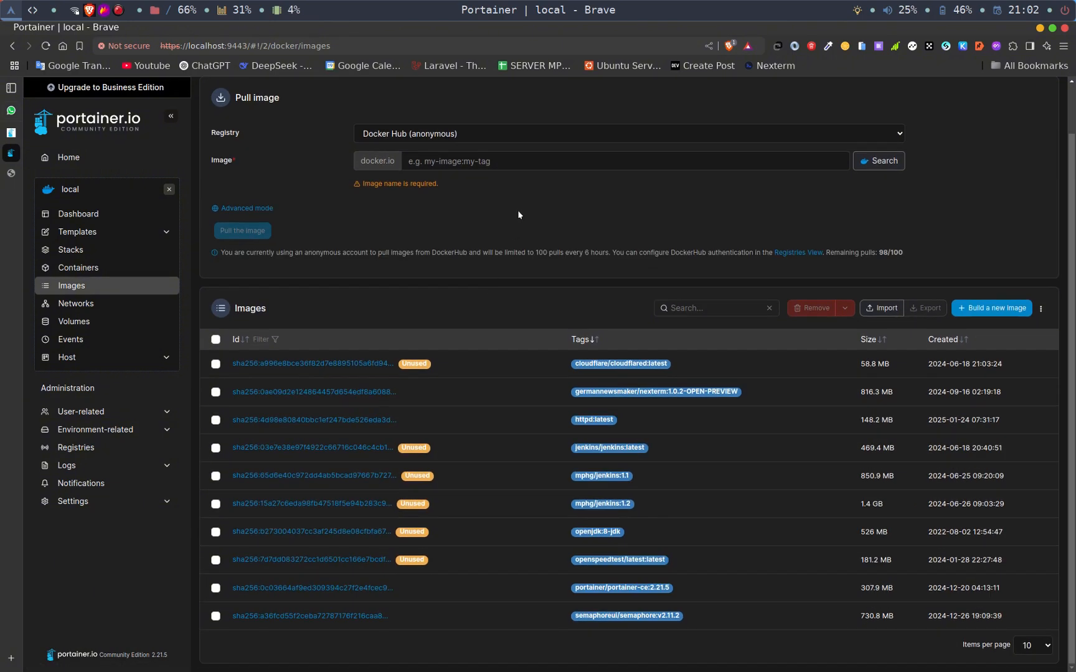
left_click(481, 157)
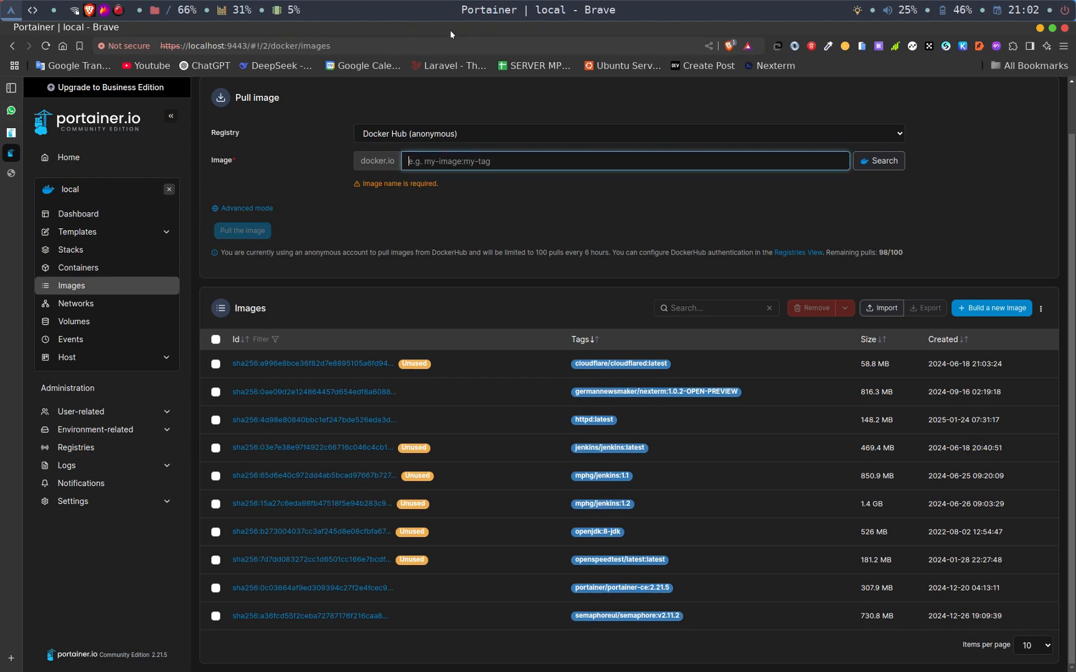
- Search the web for docker hub in a new tab and open the Docker Hub product page on docker.com
key("ctrl+t")
type("docker hub")
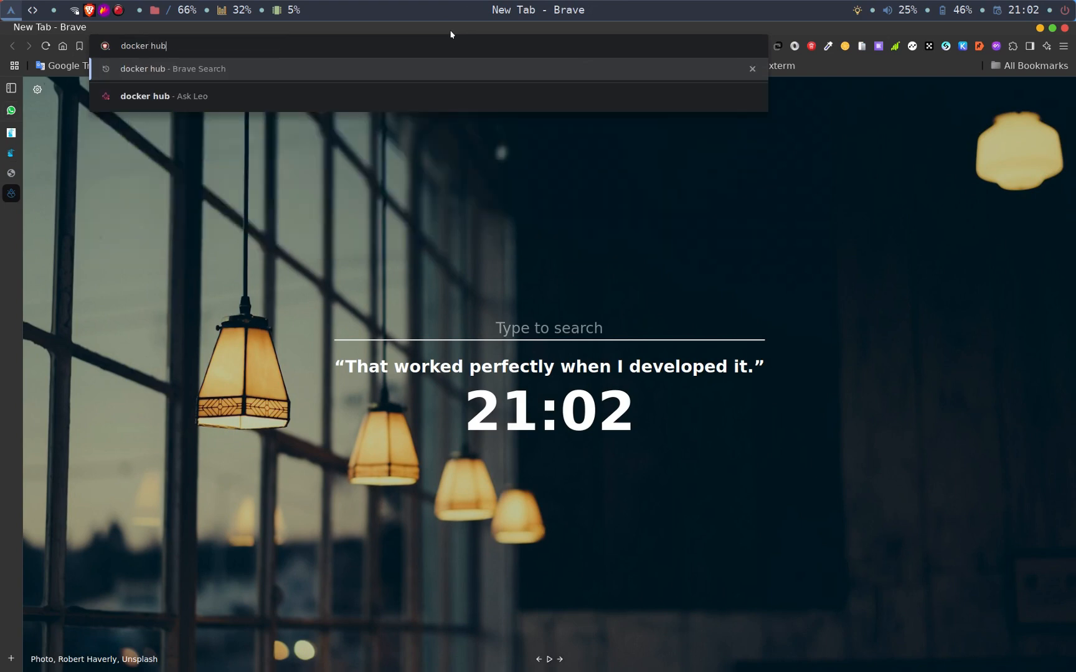
key("Return")
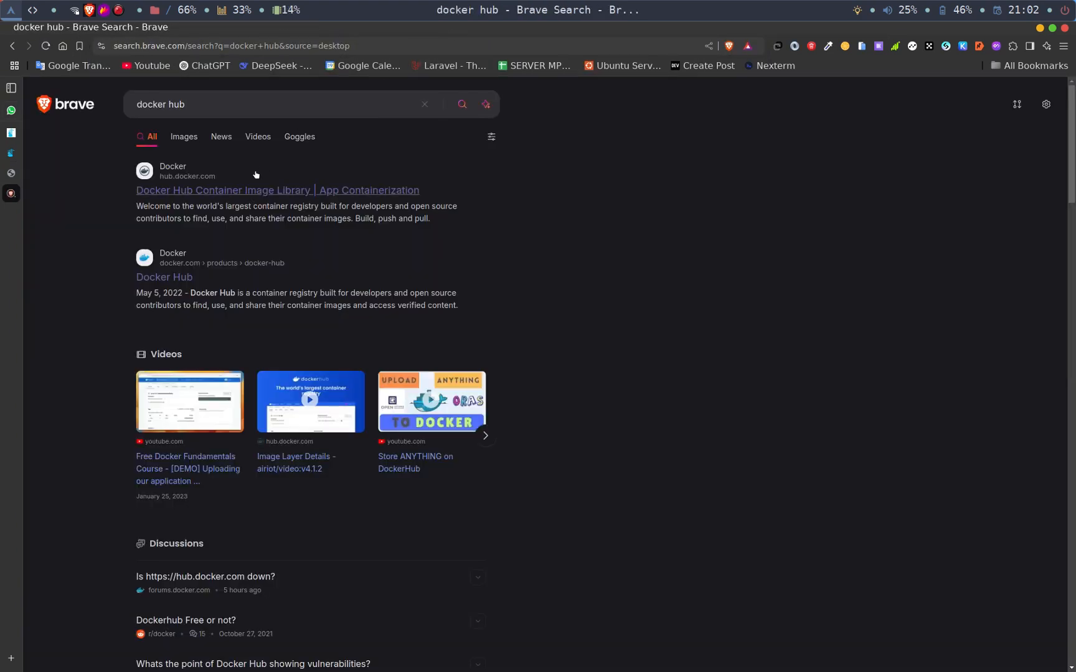
left_click(177, 278)
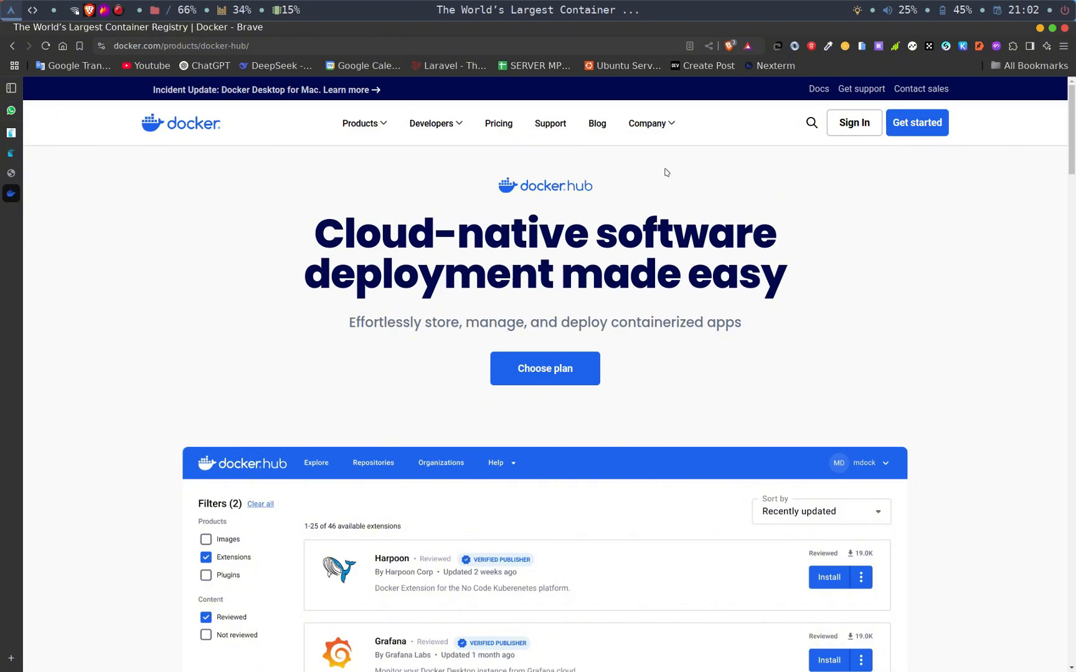
scroll(666, 172, "down", 5)
scroll(666, 173, "up", 5)
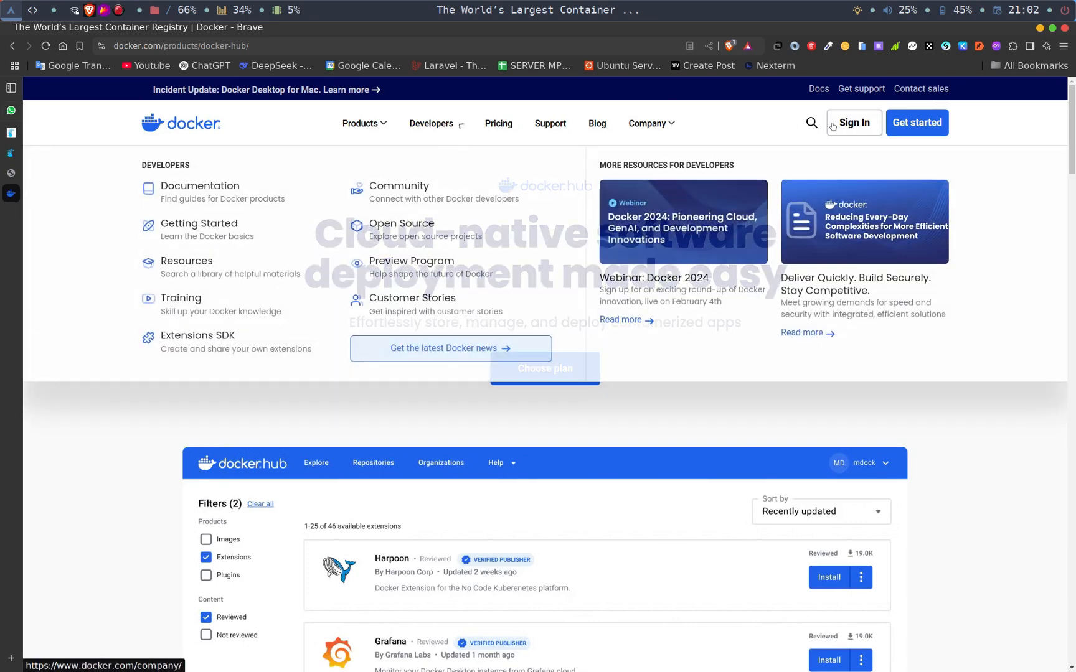
- Sign in to Docker and examine the products offered on the Docker Home page
left_click(863, 128)
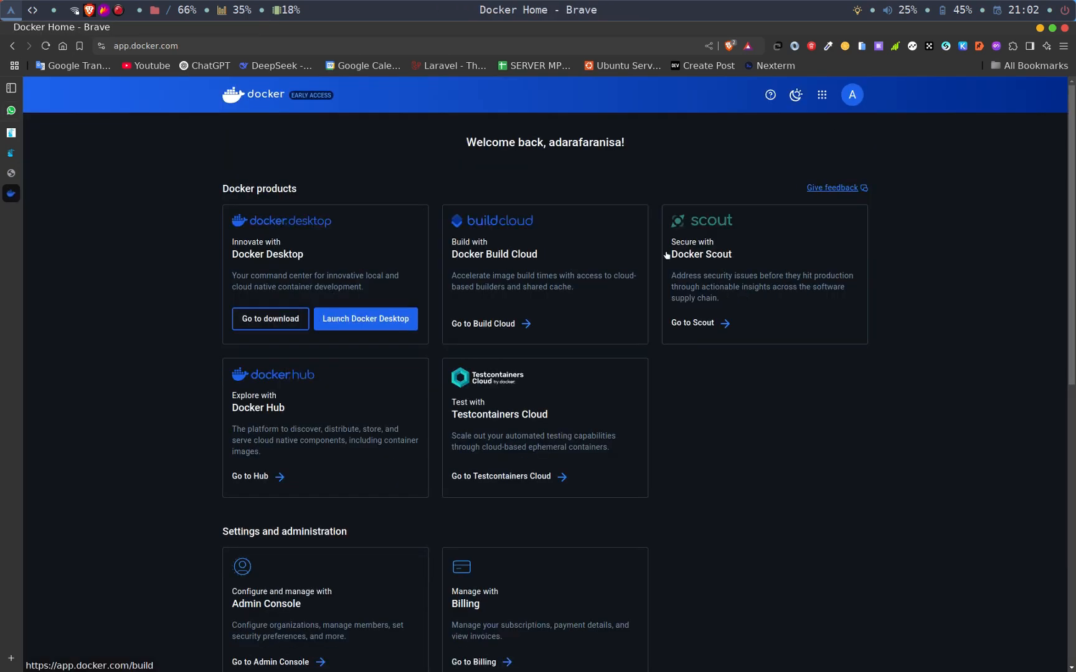
scroll(535, 243, "down", 1)
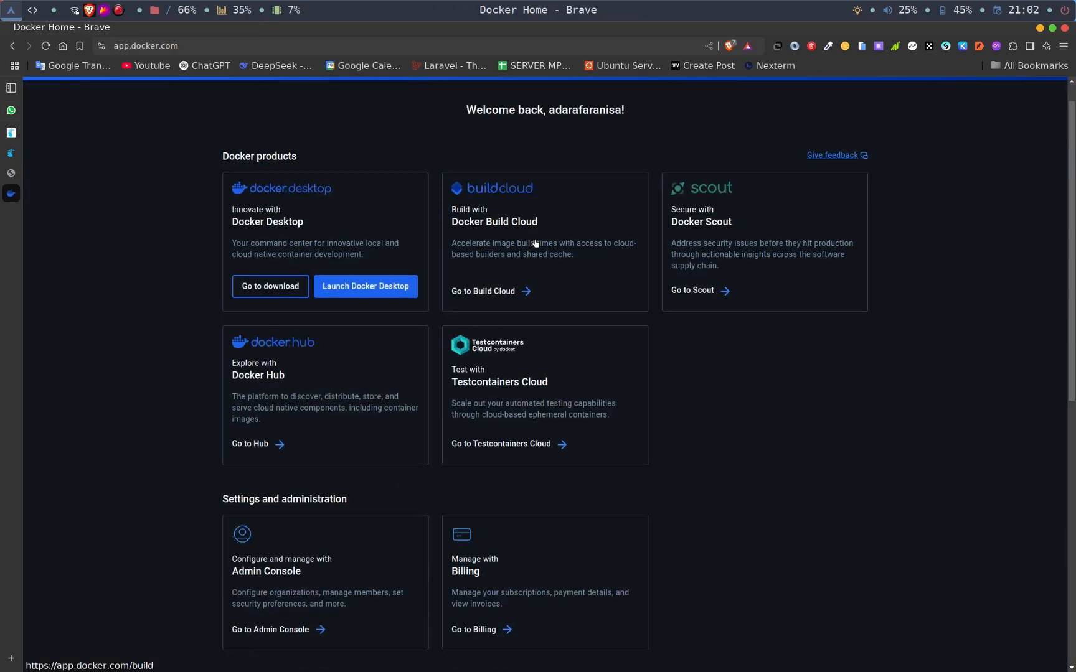
scroll(536, 243, "down", 8)
scroll(535, 243, "up", 9)
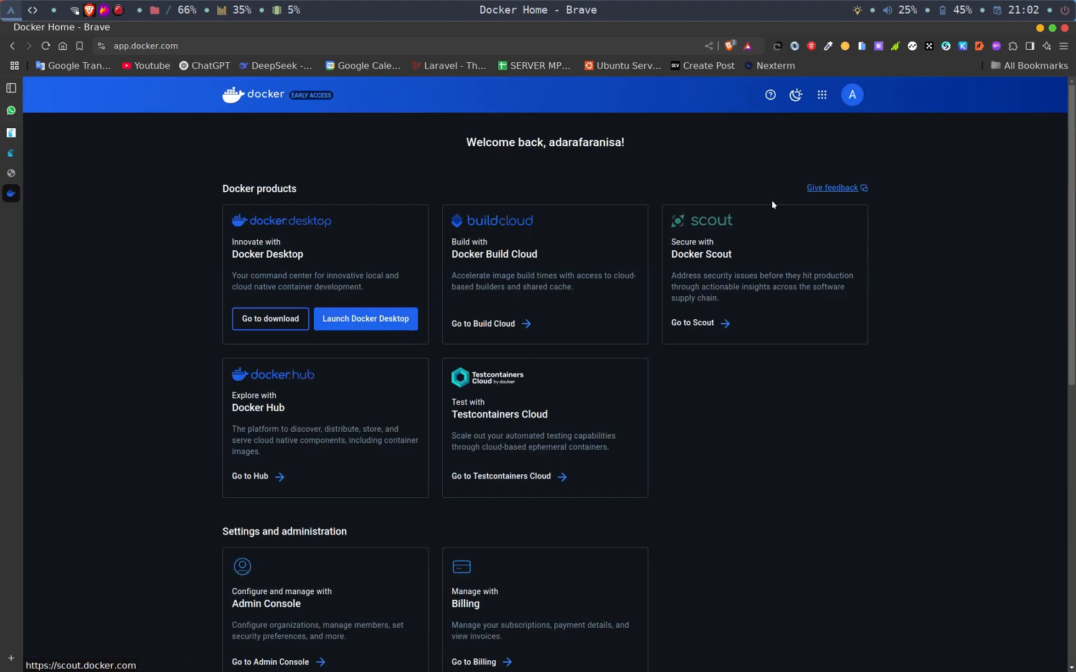
- Check the account menu on Docker Home and open Docker Hub from the list of Docker products
left_click(847, 96)
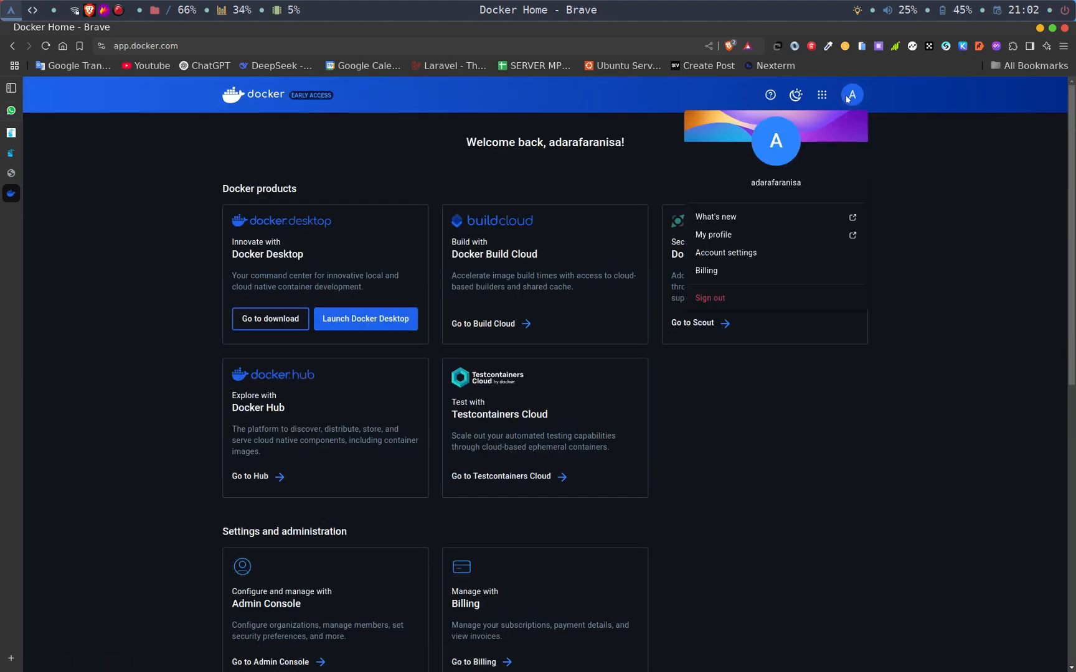
left_click(822, 96)
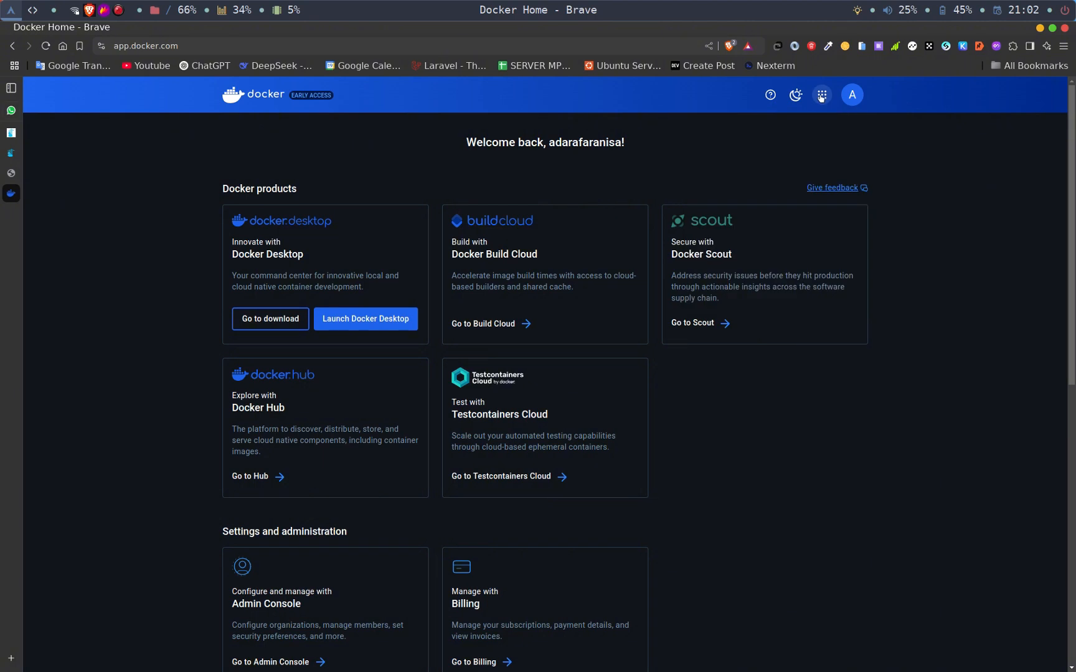
left_click(821, 97)
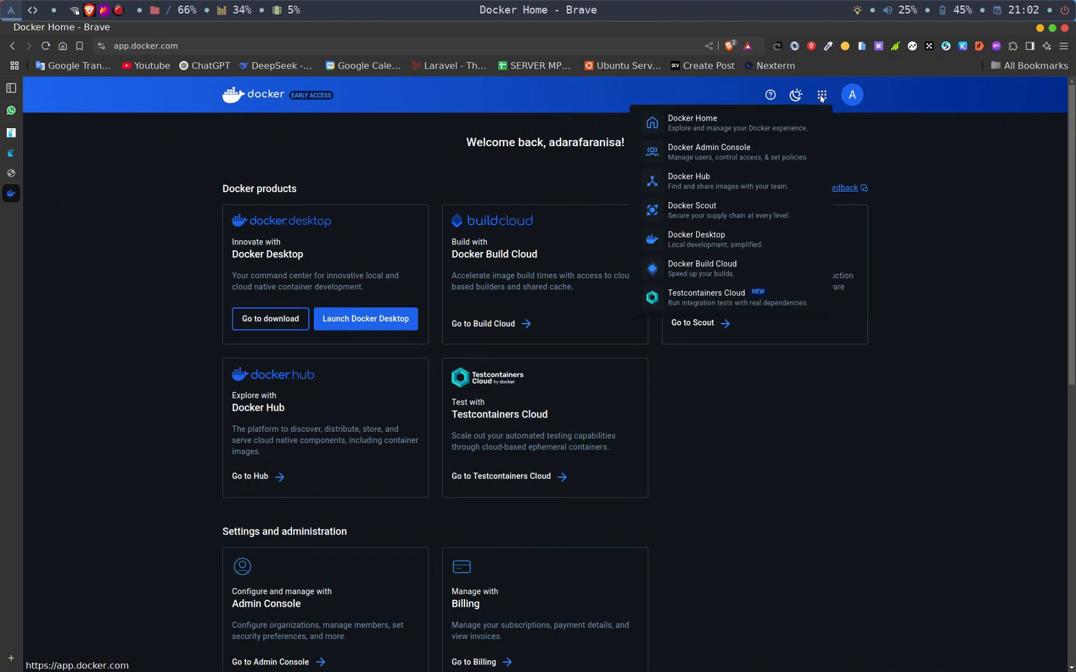
left_click(737, 172)
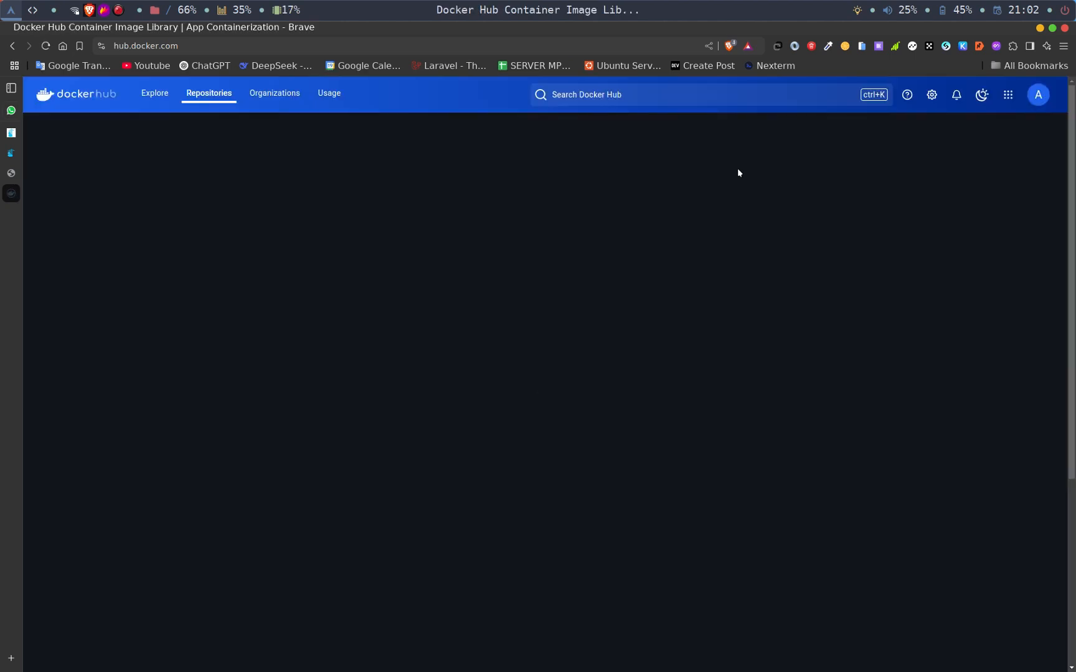
- Search Docker Hub for promethe and open the prom/prometheus image page
left_click(683, 100)
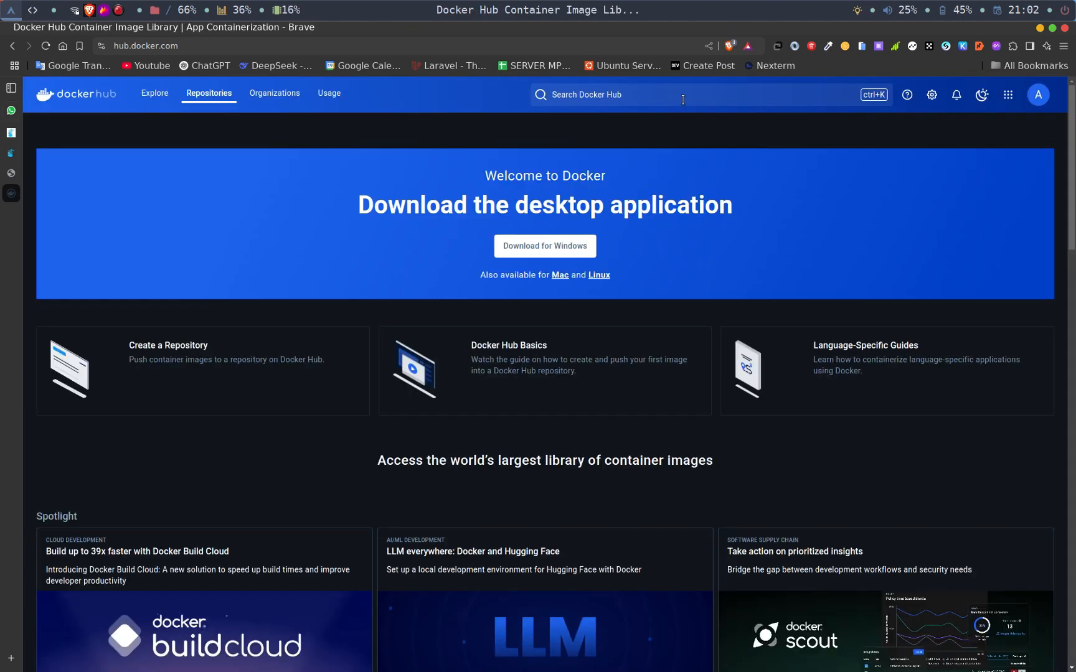
type("promethe")
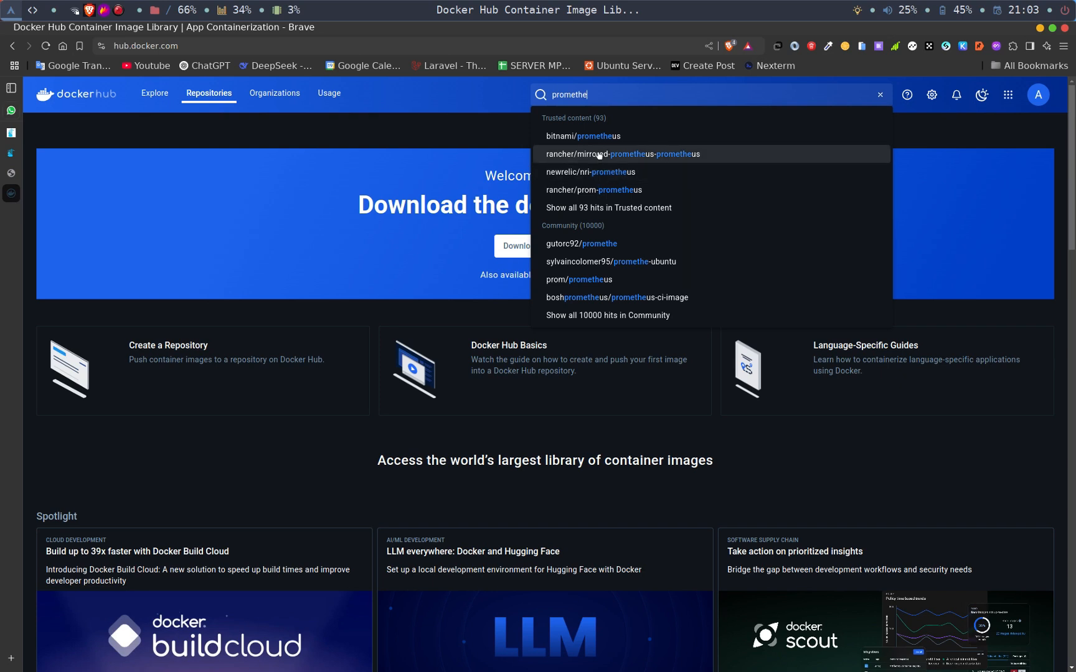
left_click(602, 280)
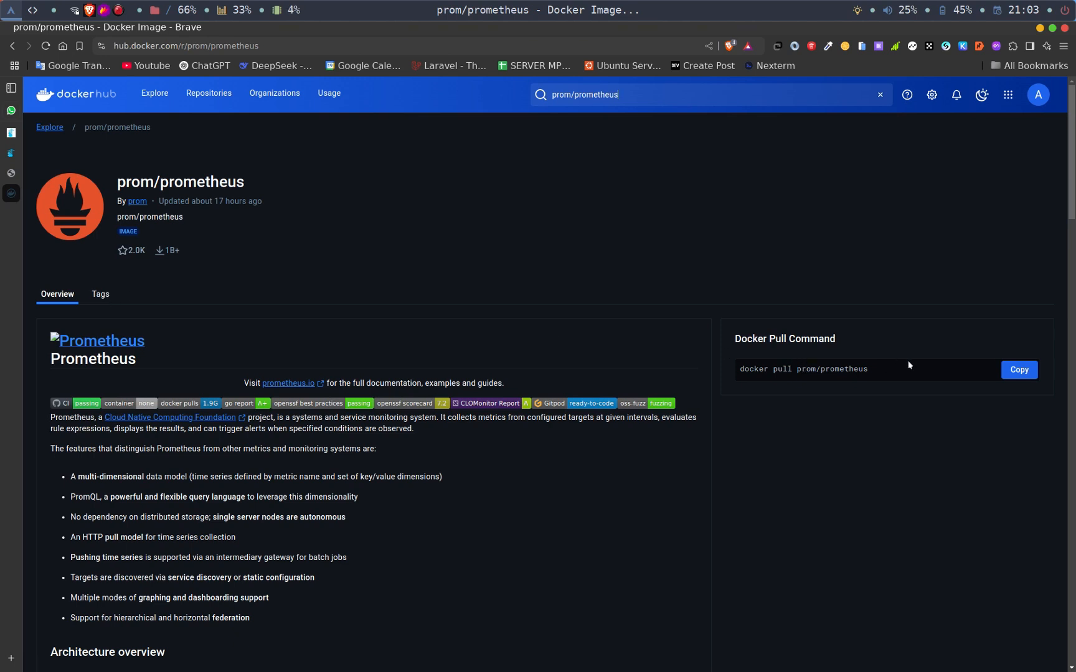
- Copy the image name prom/prometheus from Docker Hub's pull command and enter prom/prometheus:latest as the image to pull in Portainer
left_click_drag(902, 371, 823, 373)
left_click(763, 375)
left_click(12, 157)
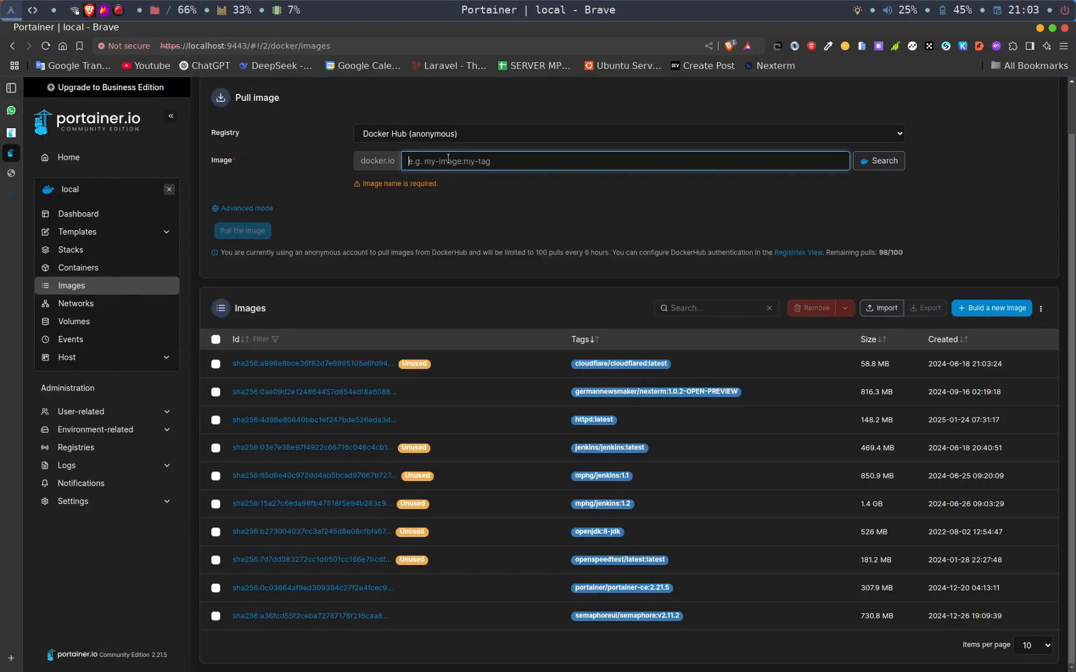
type("prom/prometheus")
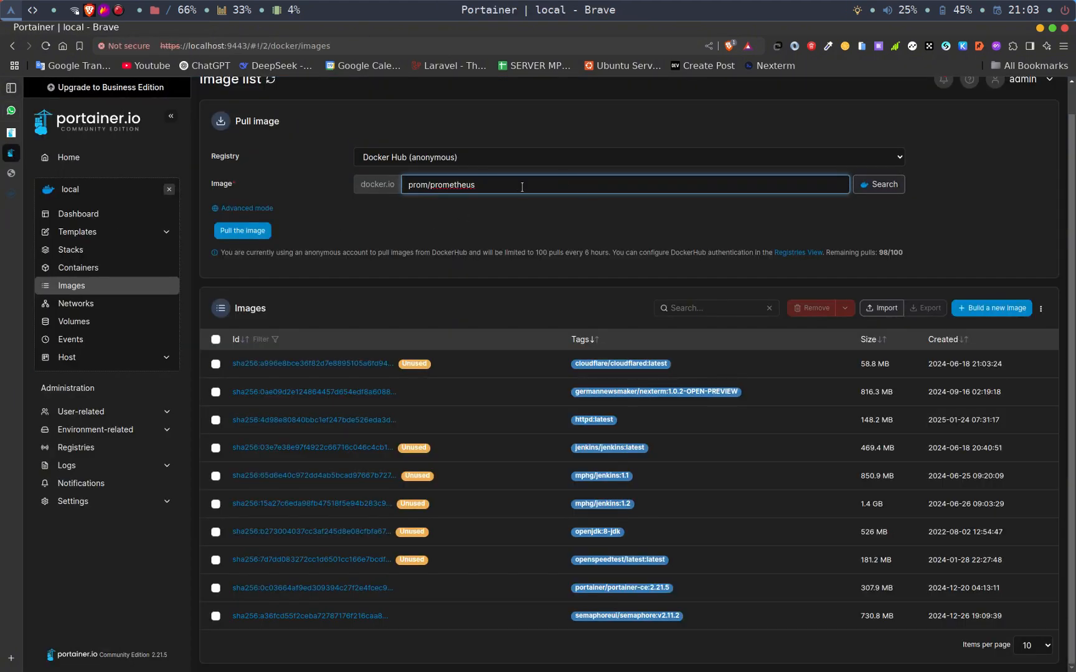
type(":latest")
- Check the available prom/prometheus tags on Docker Hub and change the image to pull in Portainer to prom/prometheus:main
left_click(15, 193)
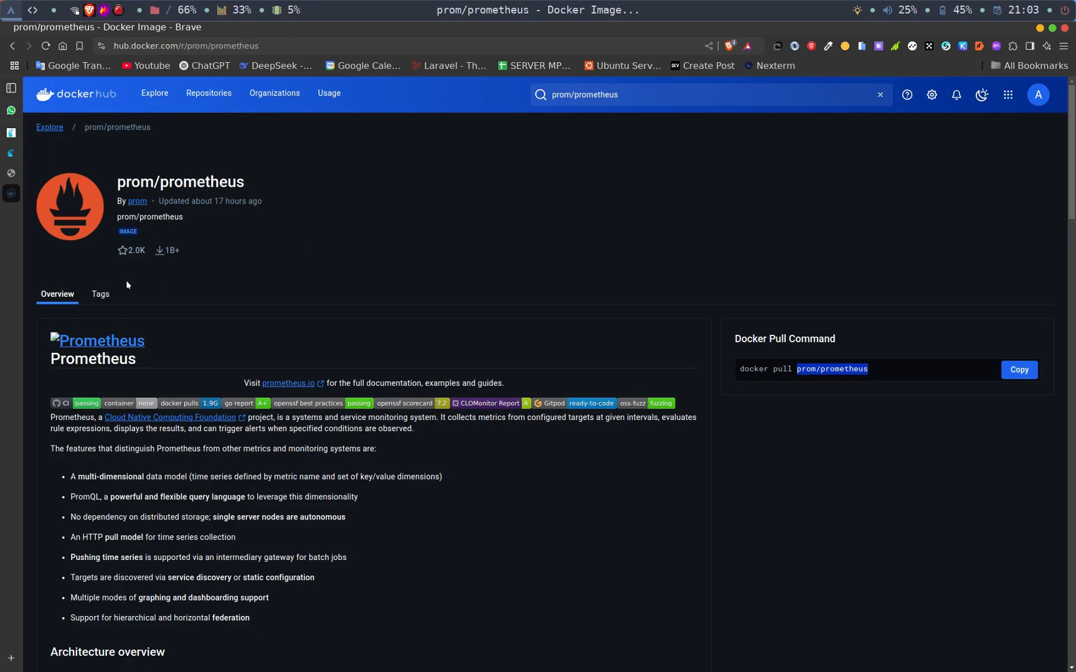
left_click(96, 295)
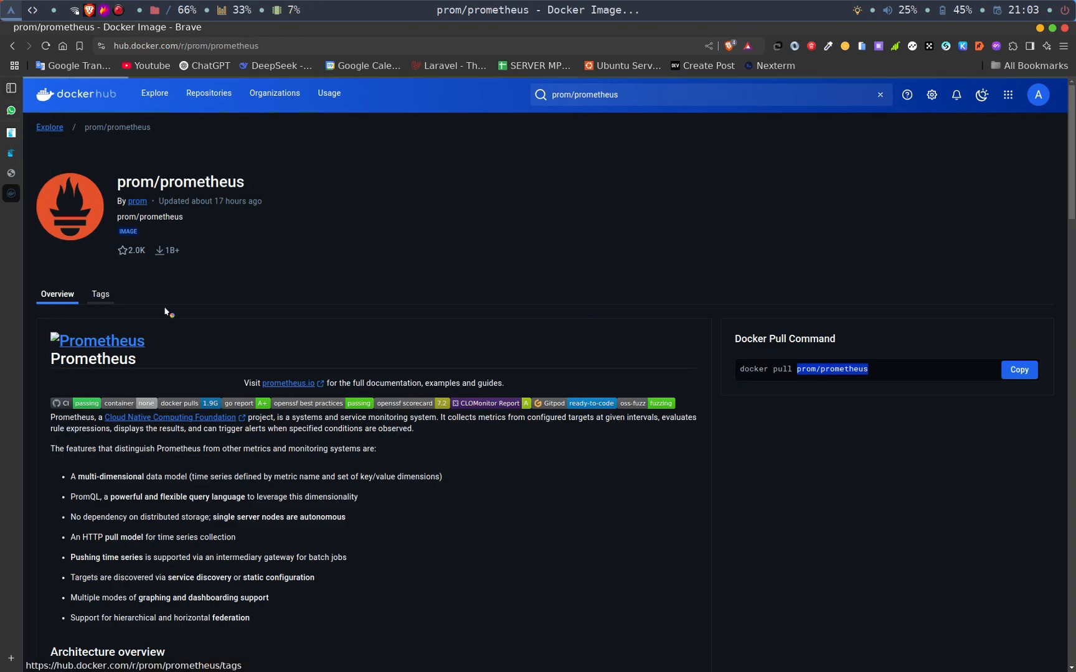
scroll(189, 389, "down", 3)
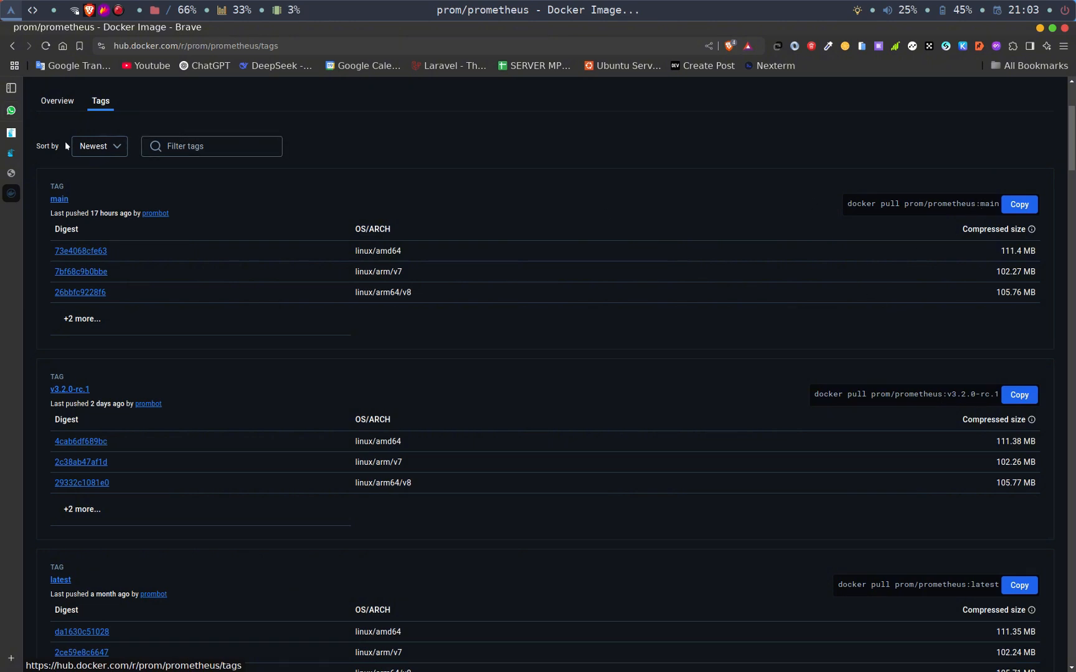
left_click(13, 154)
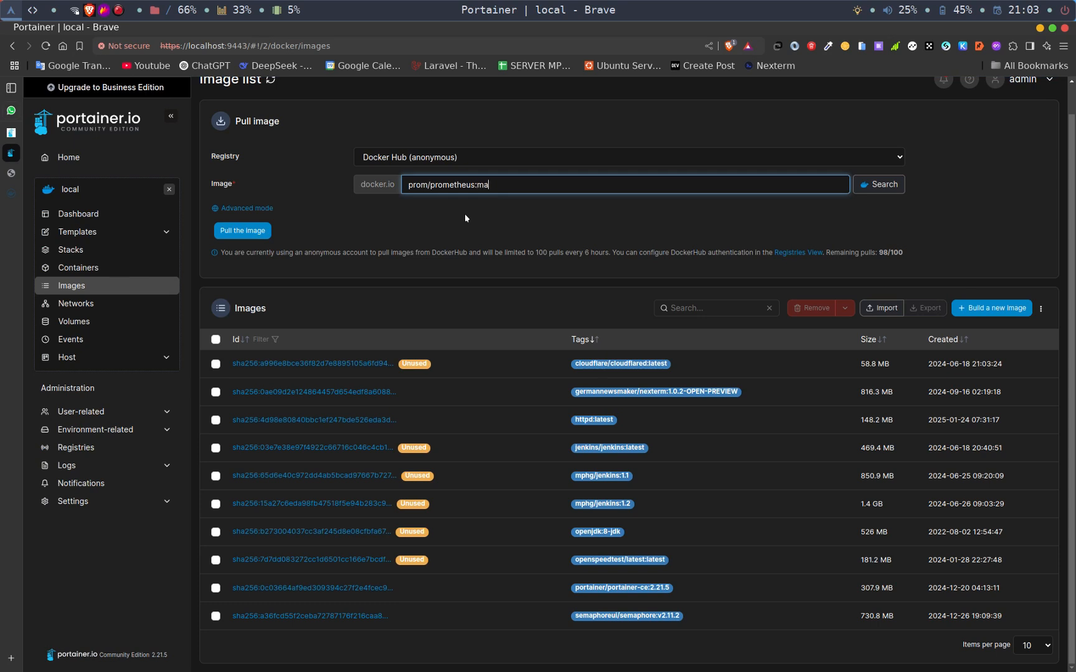
- Choose the Docker Hub (anonymous) registry, look briefly at advanced mode, and pull the prom/prometheus:main image in simple mode
left_click(539, 156)
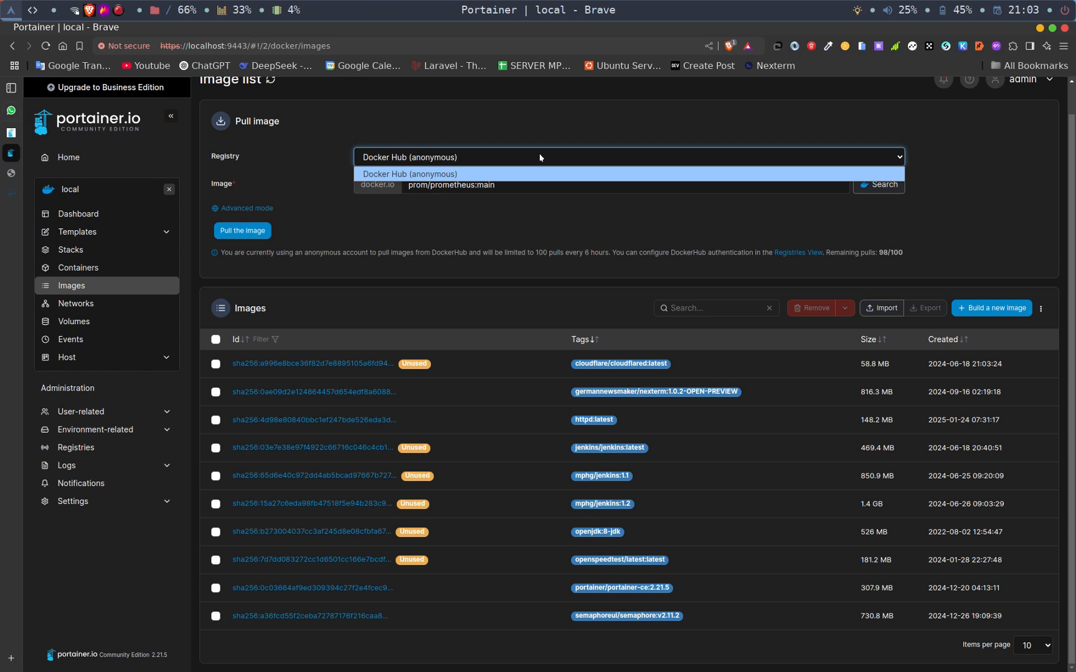
left_click(504, 178)
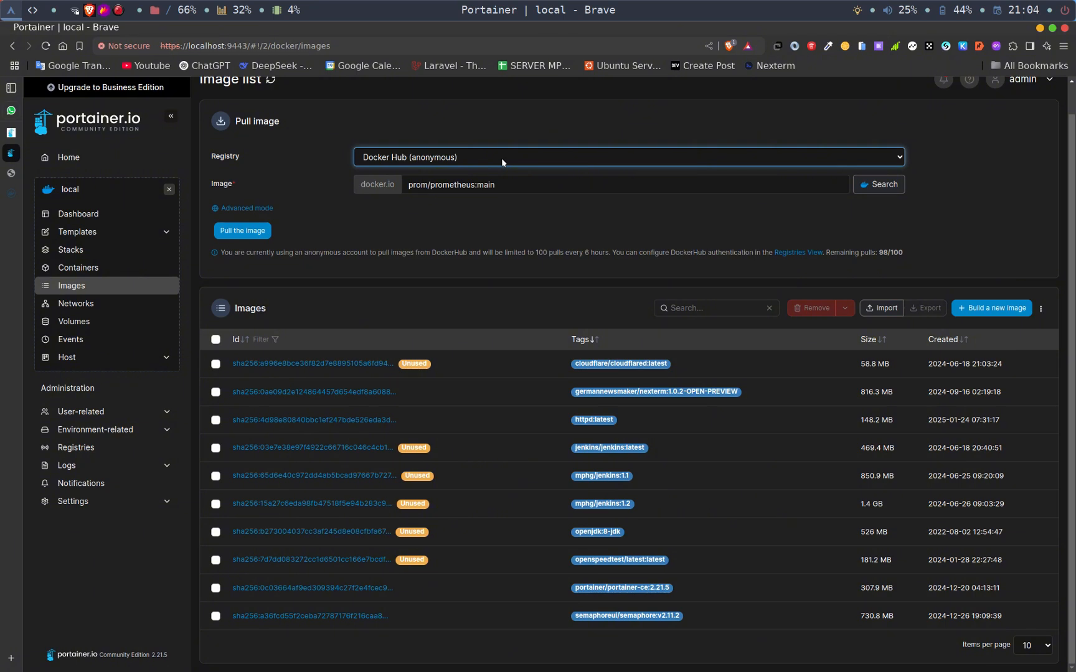
left_click(255, 211)
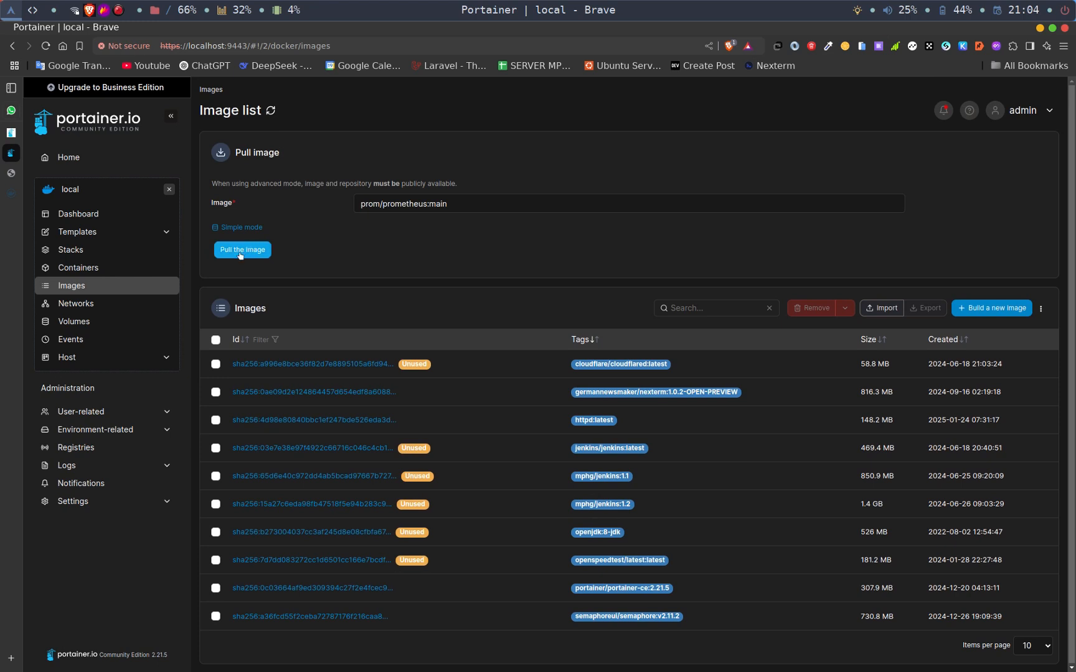
left_click(230, 227)
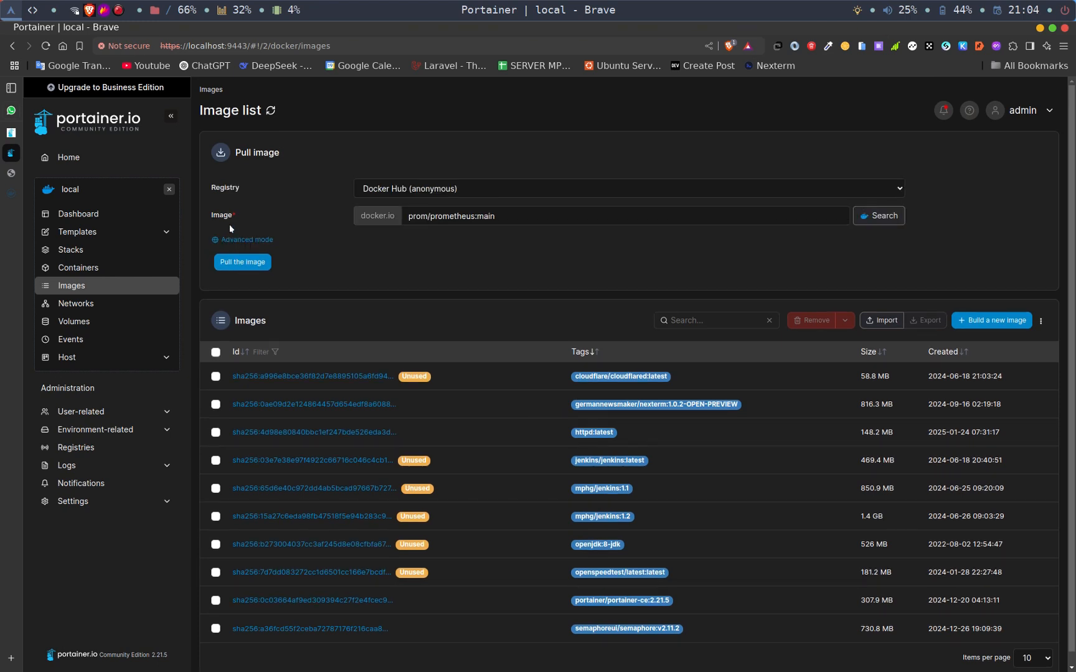
left_click(245, 262)
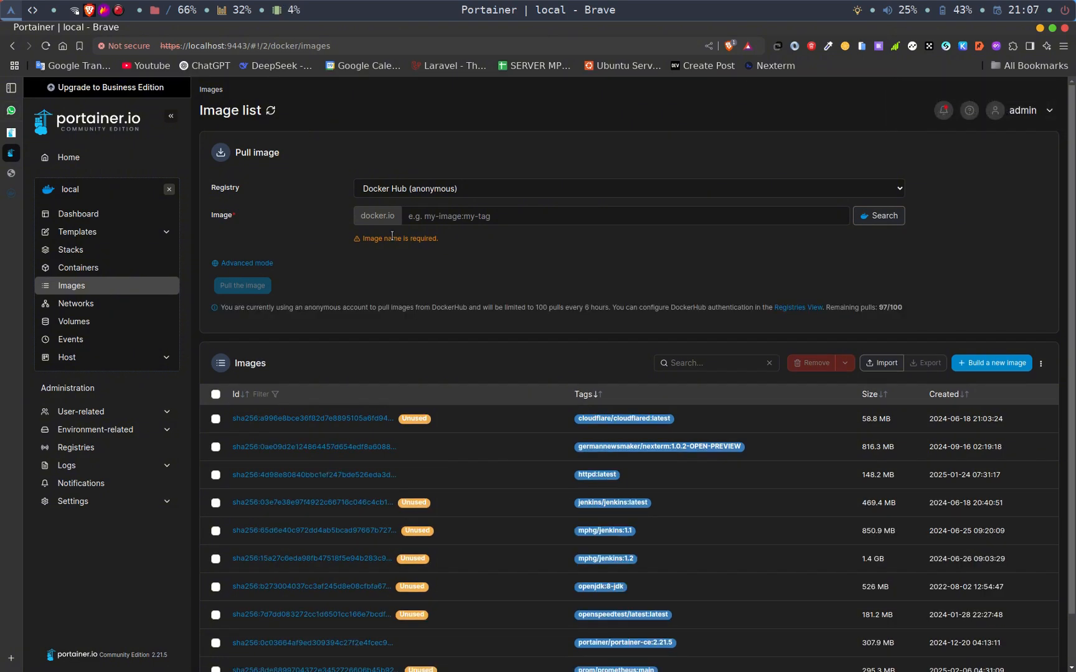
- Look through both pages of the image list for the pulled prom/prometheus:main image
scroll(392, 235, "down", 1)
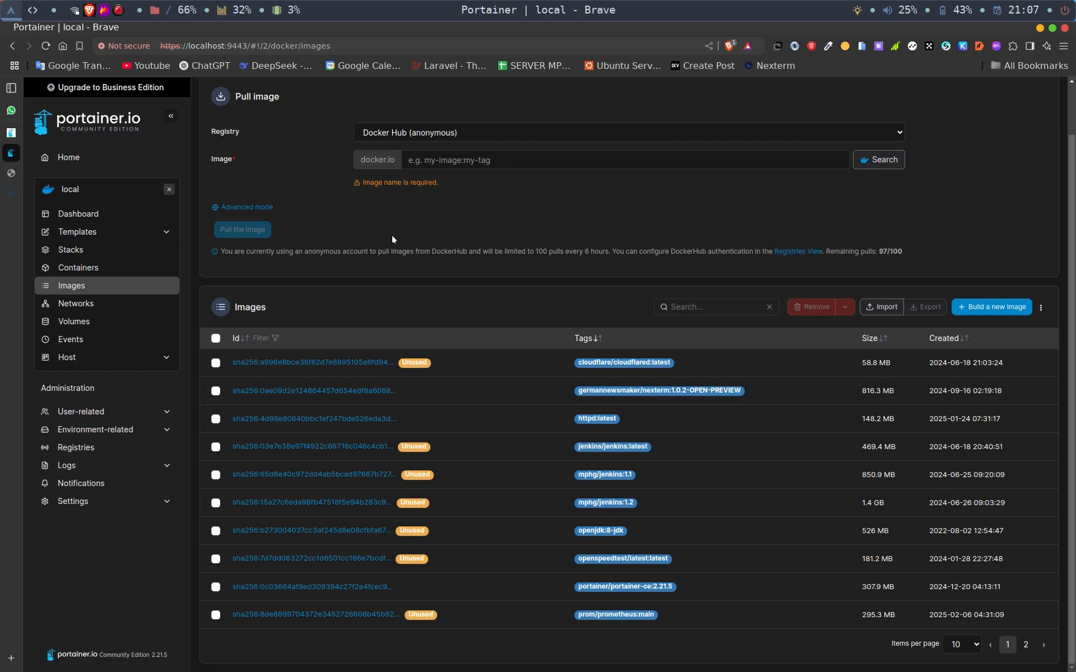
left_click(1023, 645)
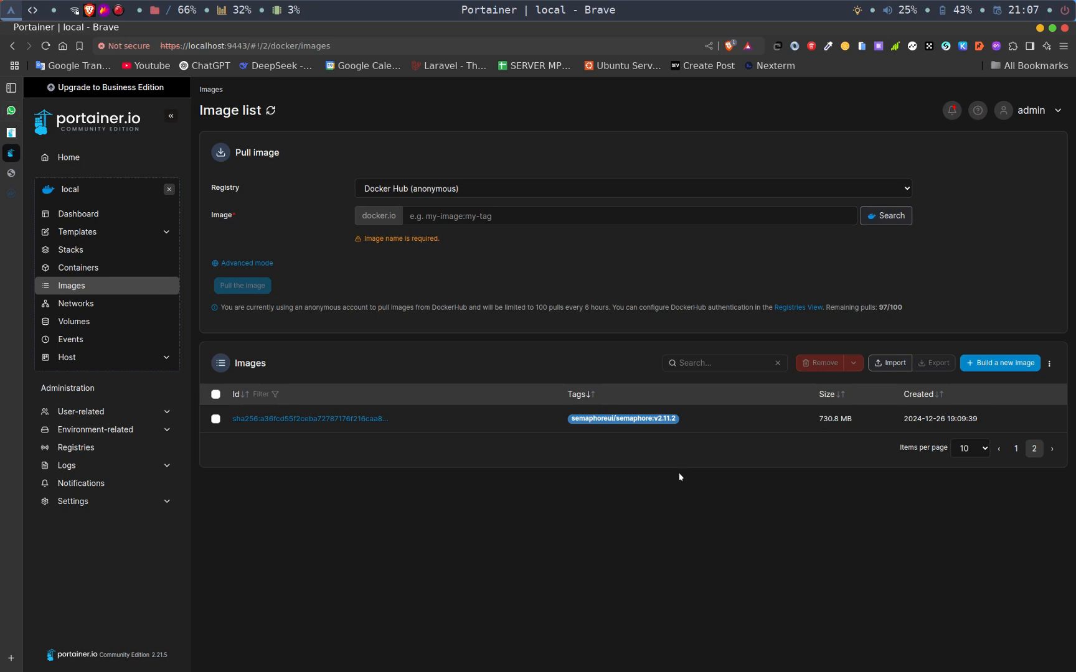
left_click(1015, 448)
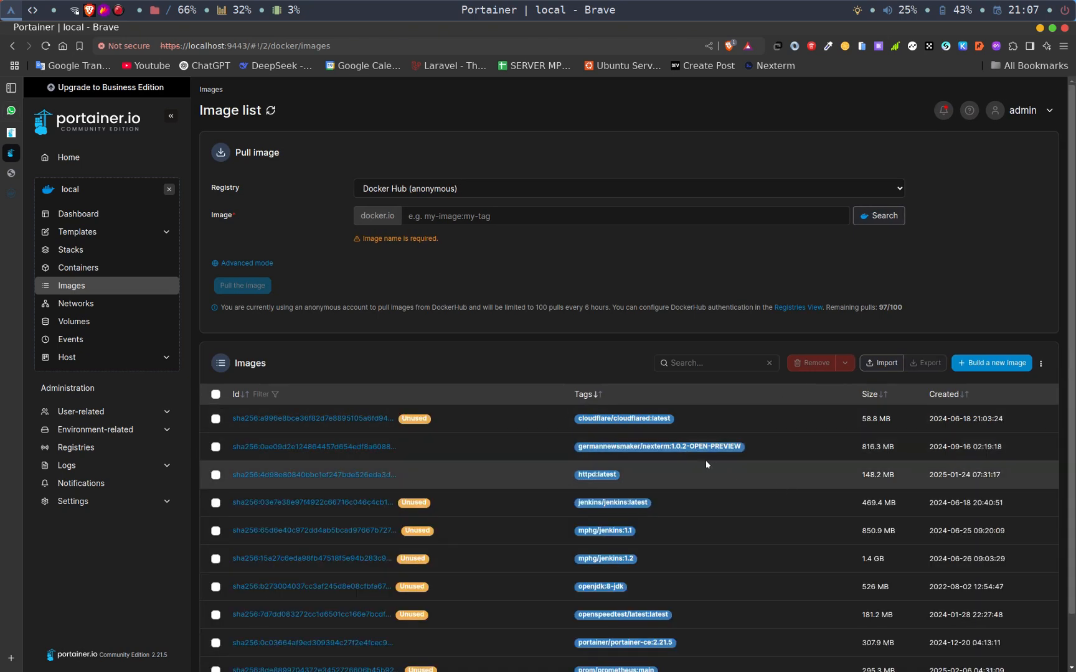
scroll(705, 463, "down", 2)
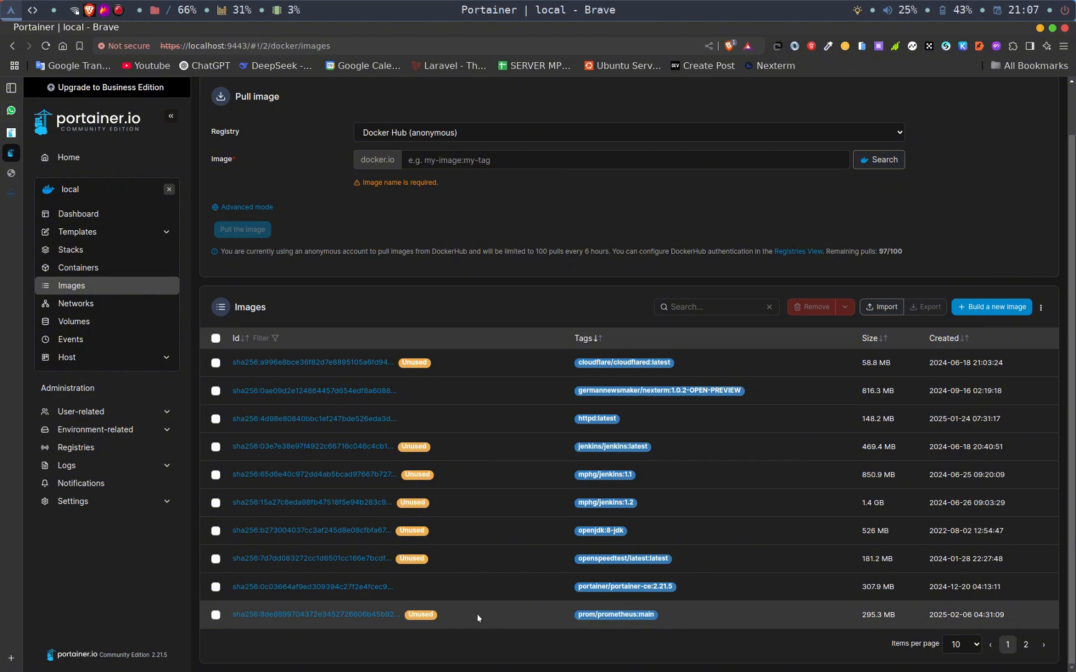
left_click(86, 304)
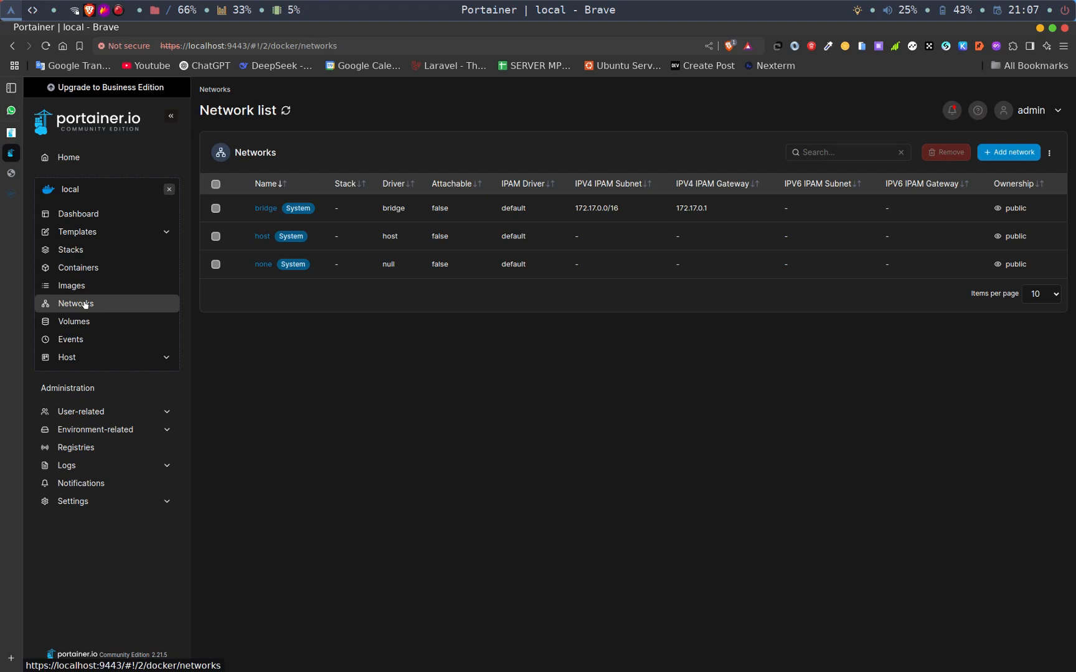
left_click(1023, 160)
left_click(448, 160)
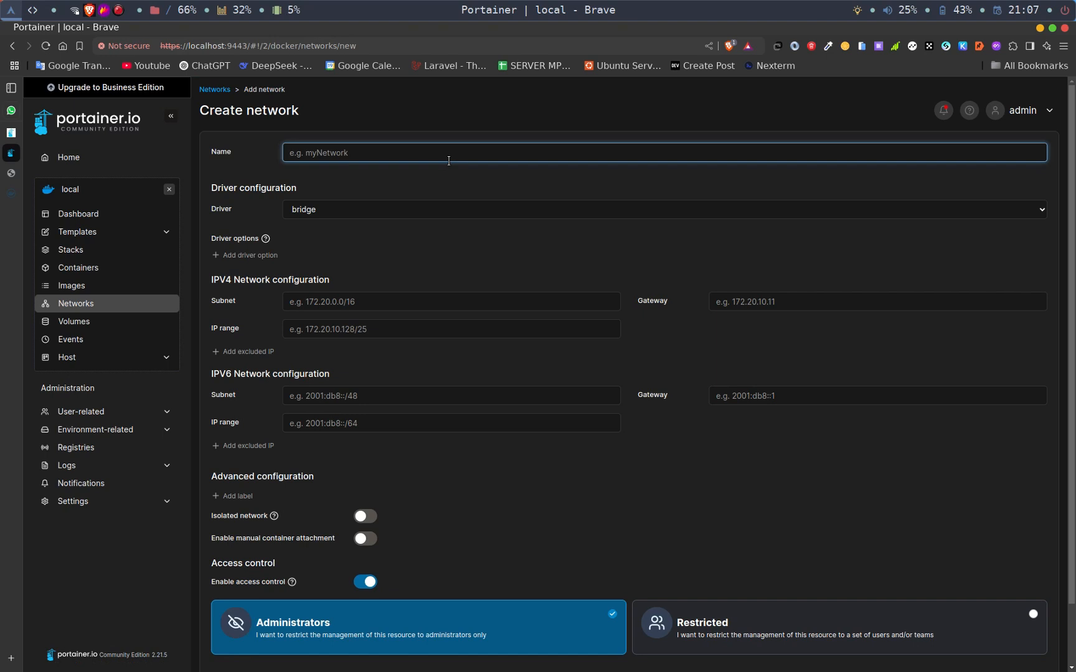
type("net-monitoring")
- Create a network named net-monitoring with the bridge driver in the local environment, keeping the default IP and access settings
left_click(93, 305)
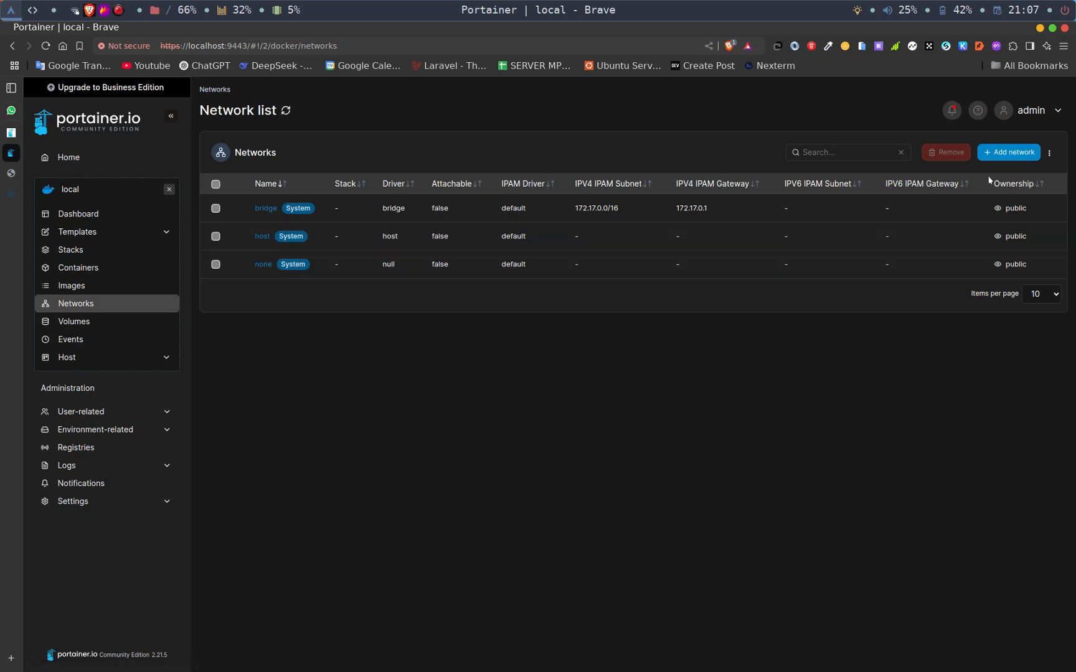
left_click(1012, 153)
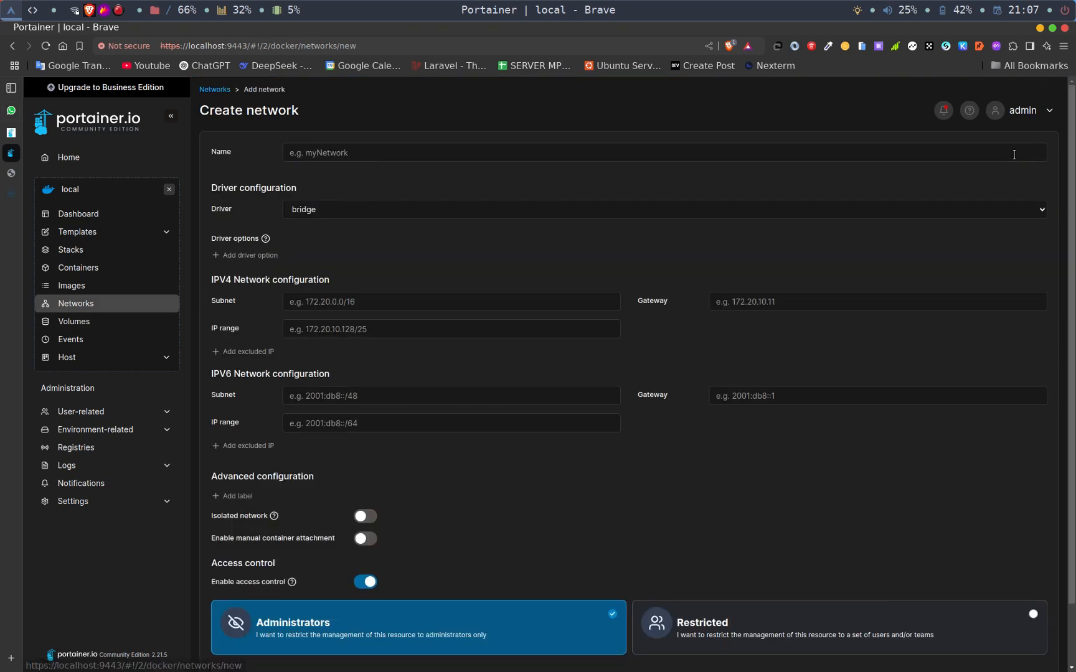
left_click(495, 158)
type("net-")
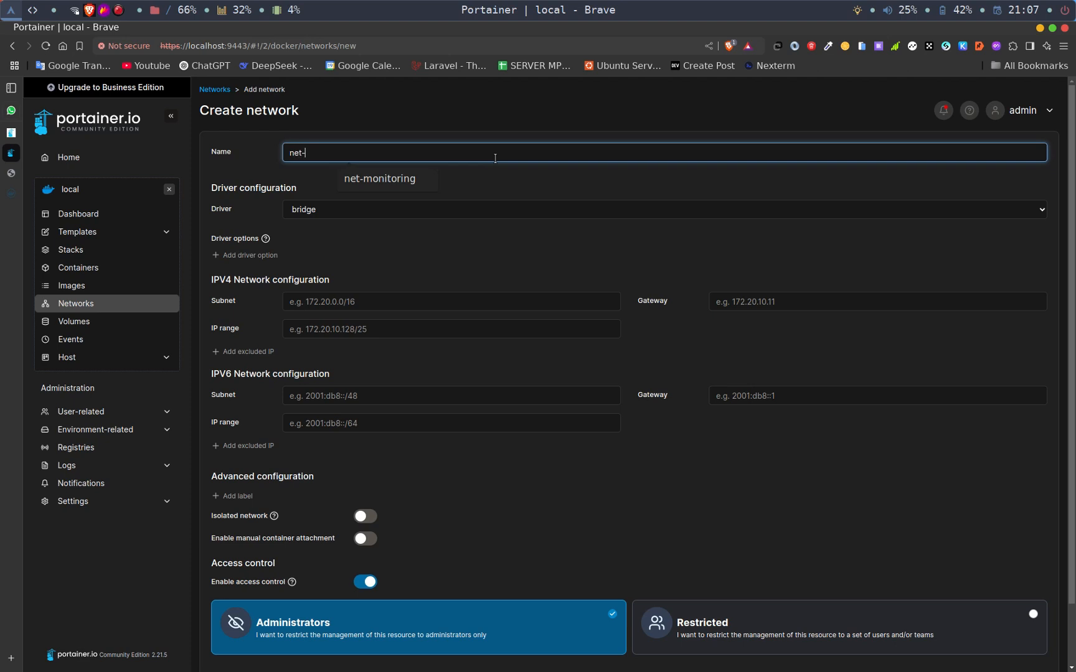
type("monitoring")
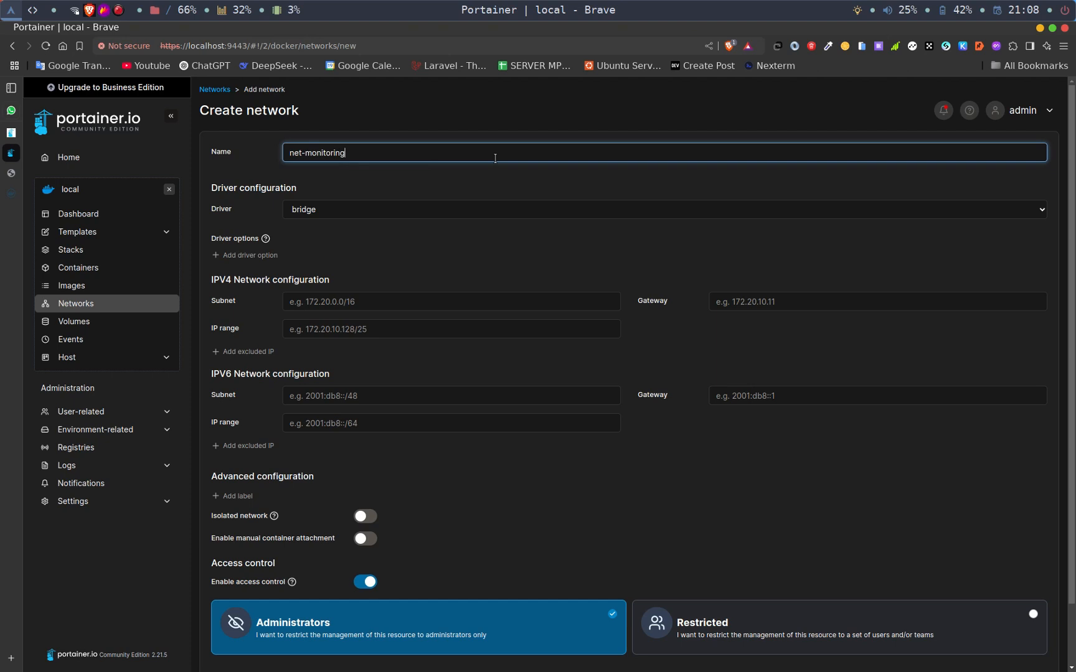
left_click(387, 216)
left_click(387, 216)
left_click(387, 216)
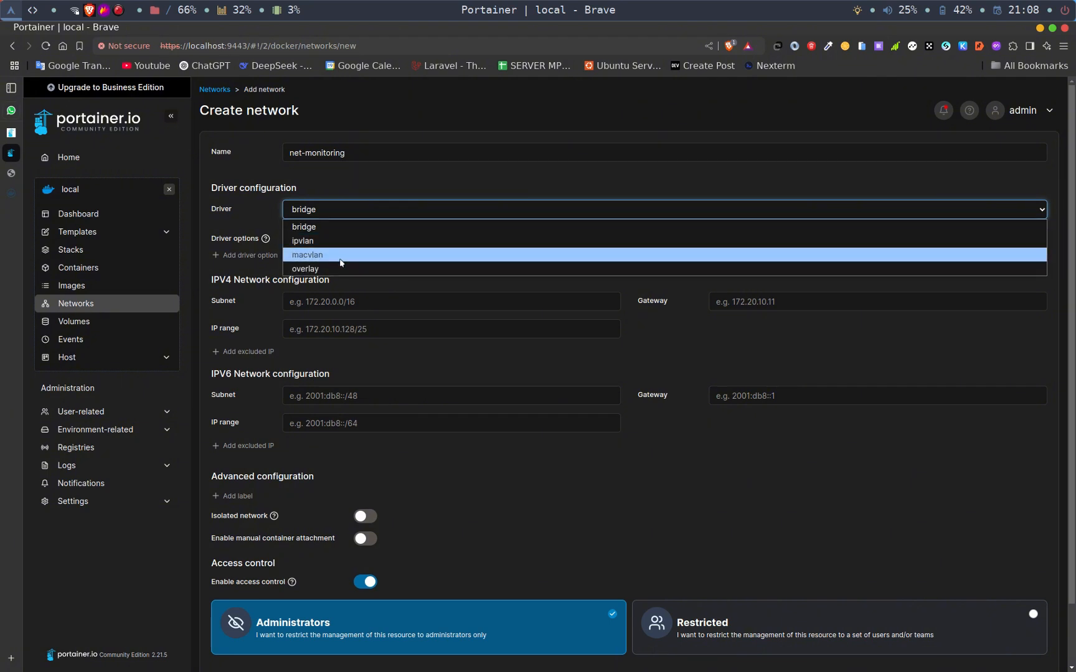
left_click(332, 226)
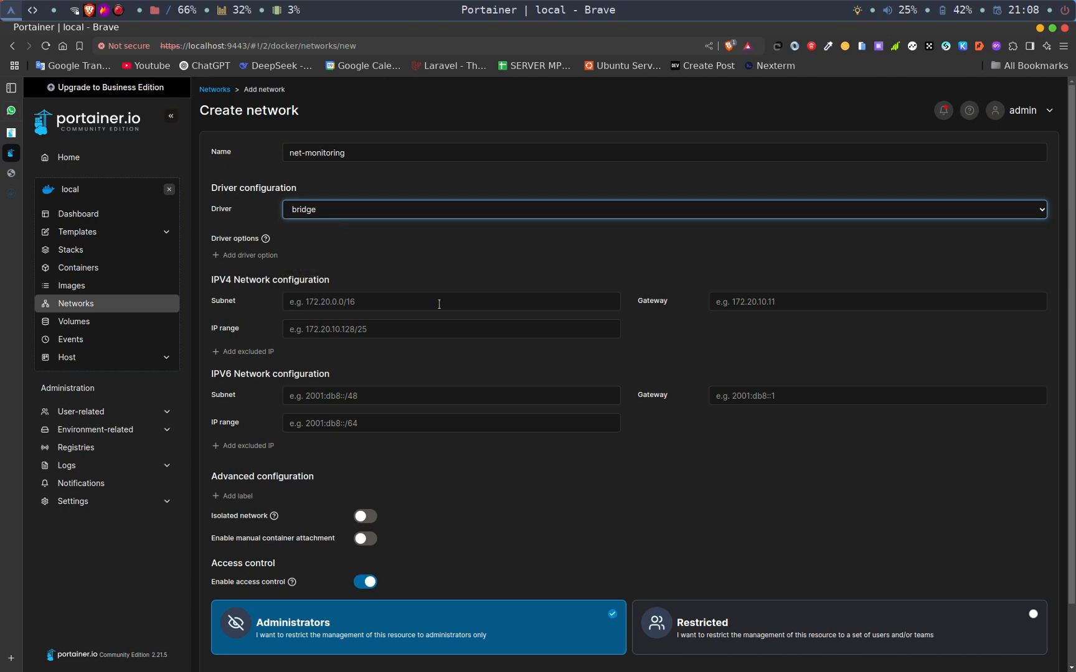
scroll(439, 303, "down", 2)
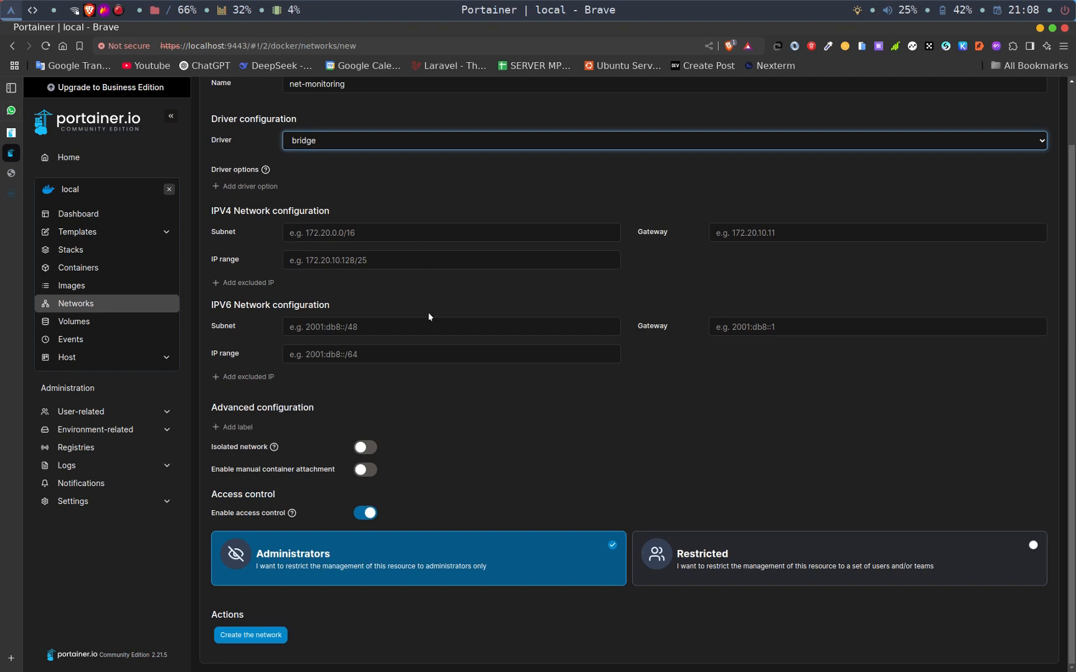
left_click(253, 637)
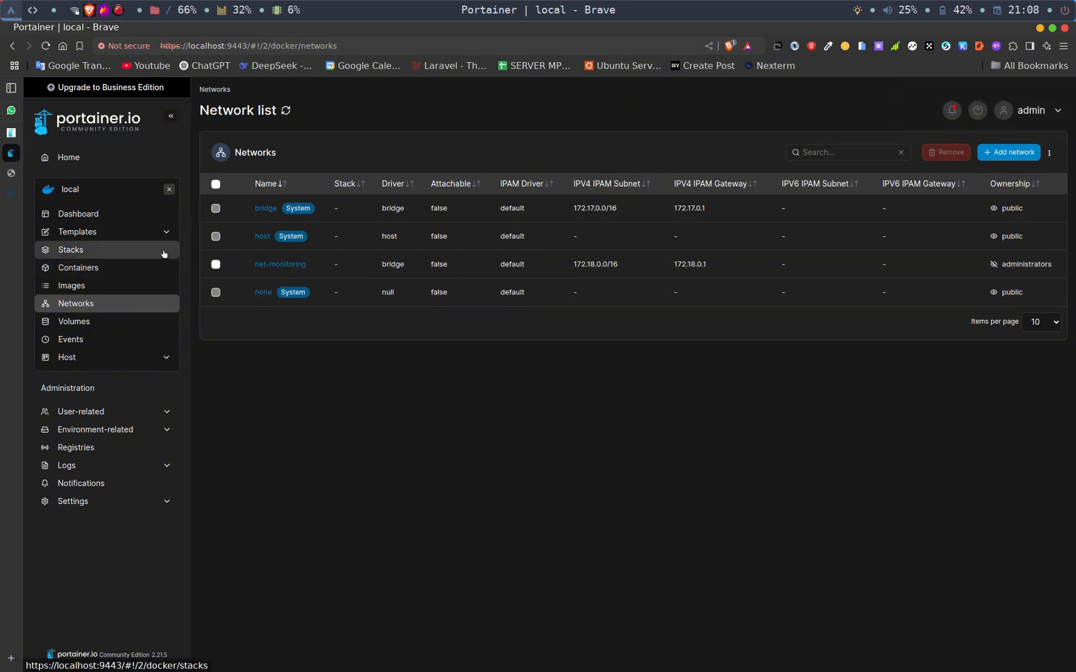
- Remove the net-monitoring network from the network list and confirm the removal
left_click(216, 264)
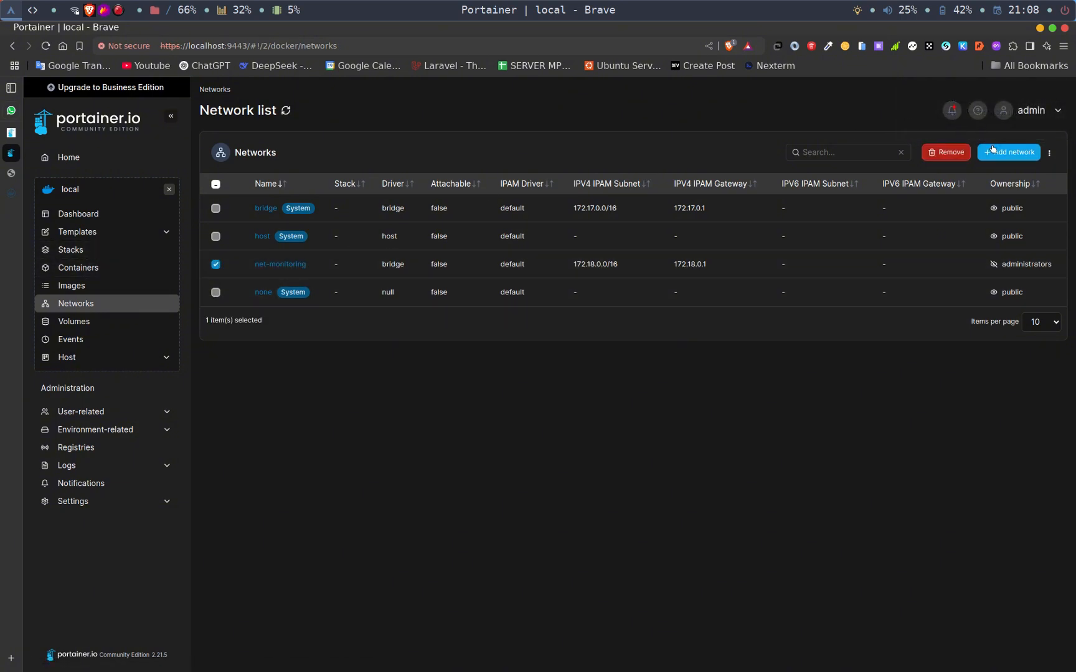
left_click(948, 152)
left_click(610, 416)
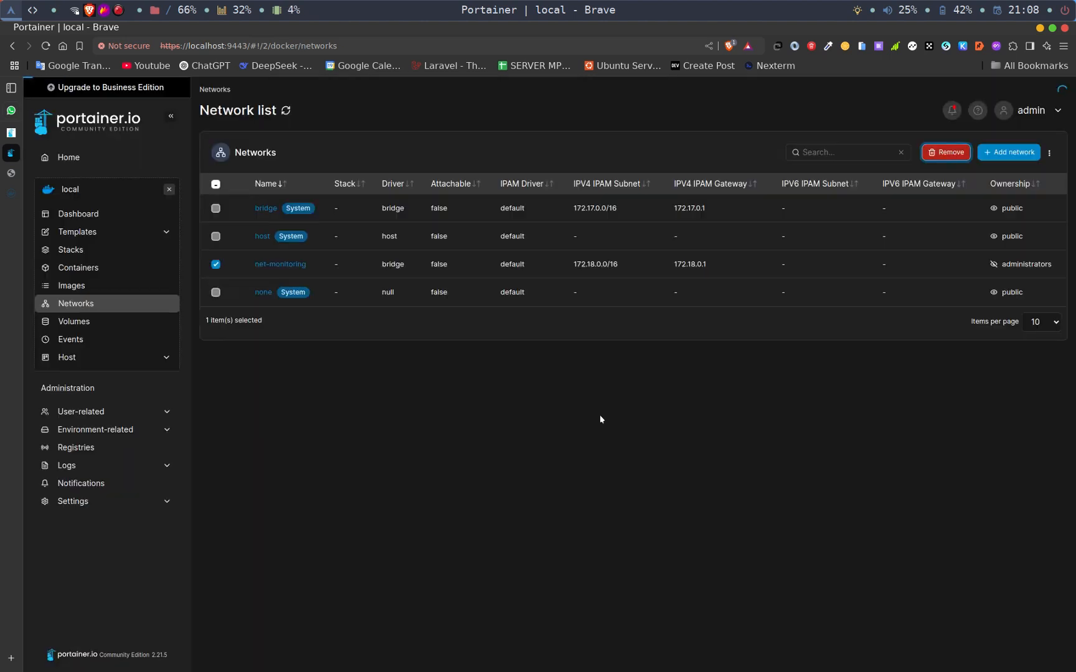
- Open the local environment's volume list and examine the existing volumes
left_click(90, 328)
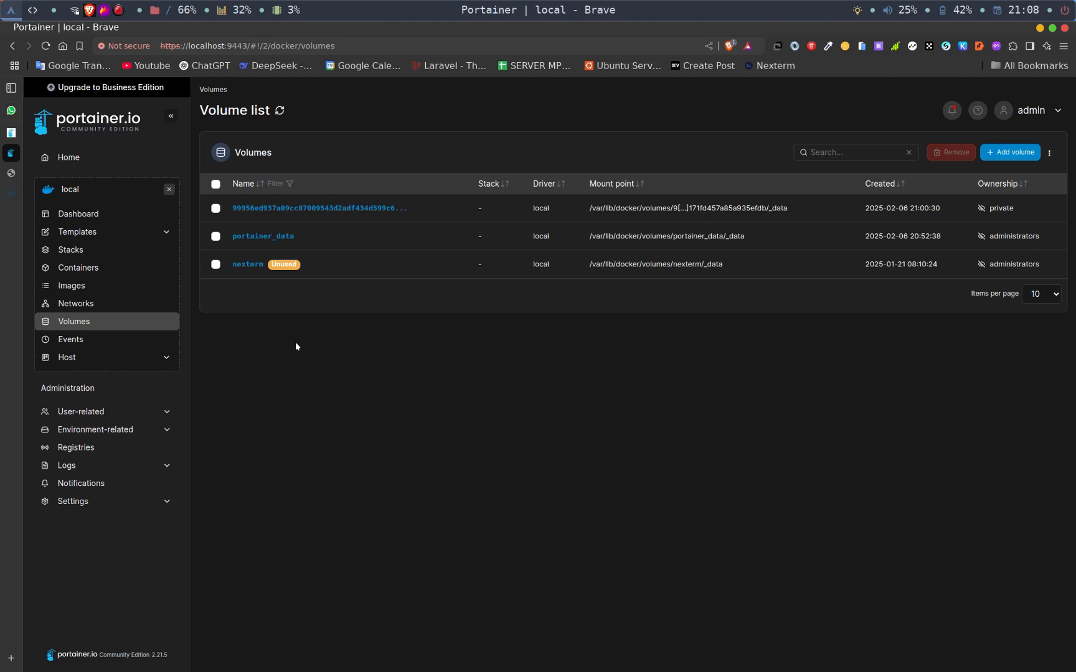
- Open the nzucode-web container's details from the local environment's dashboard and inspect its configuration tree, including the HostConfig section
left_click(93, 217)
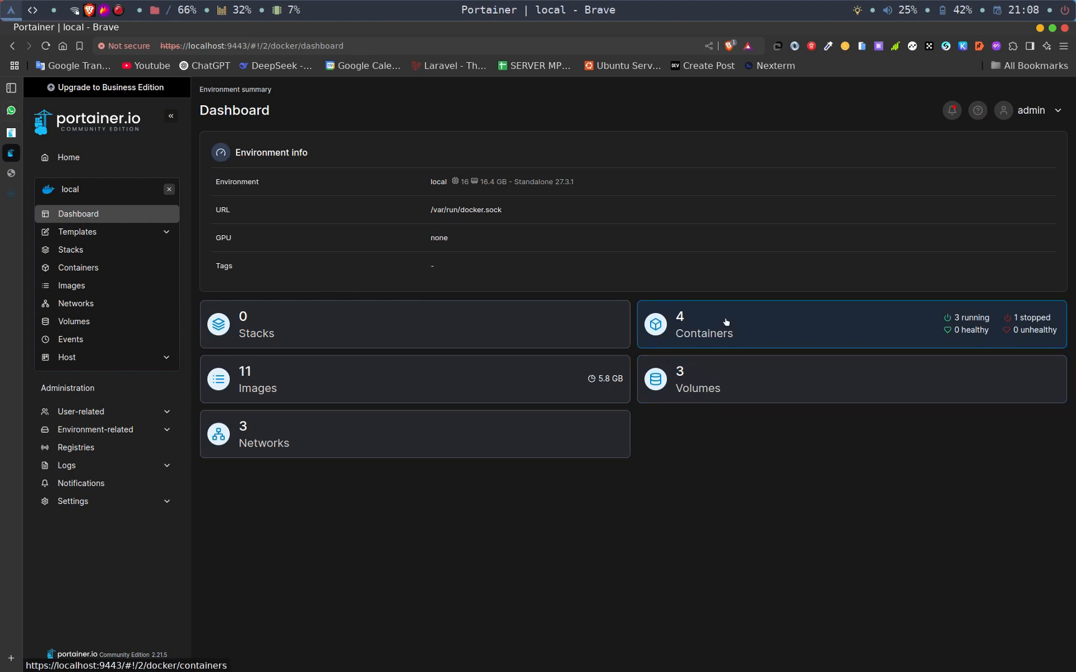
left_click(710, 339)
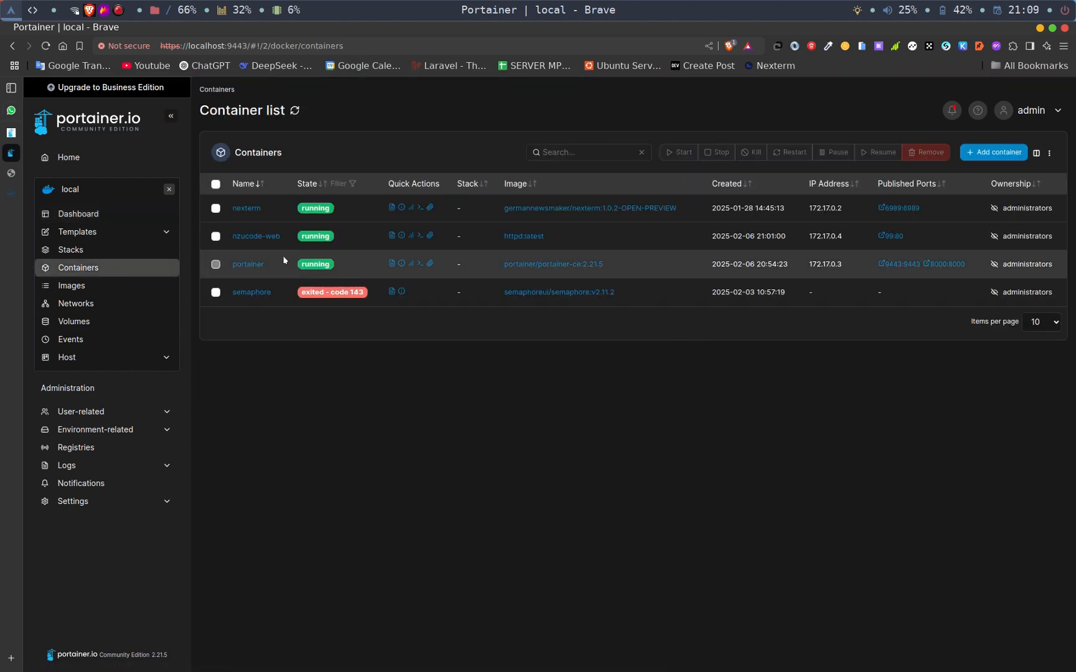
left_click(256, 238)
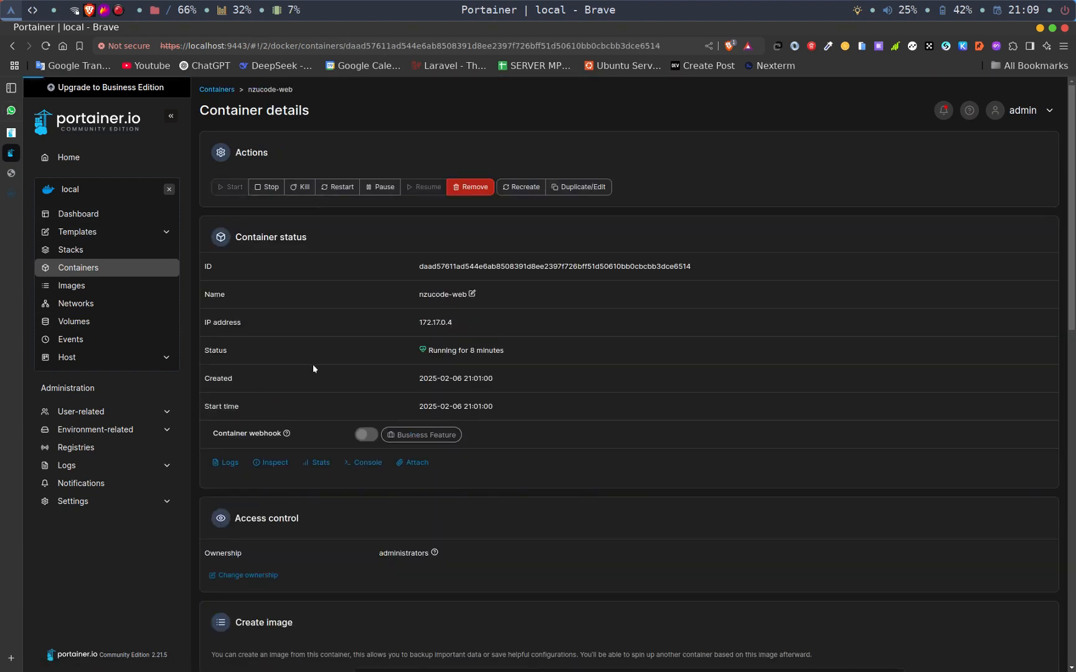
left_click(270, 465)
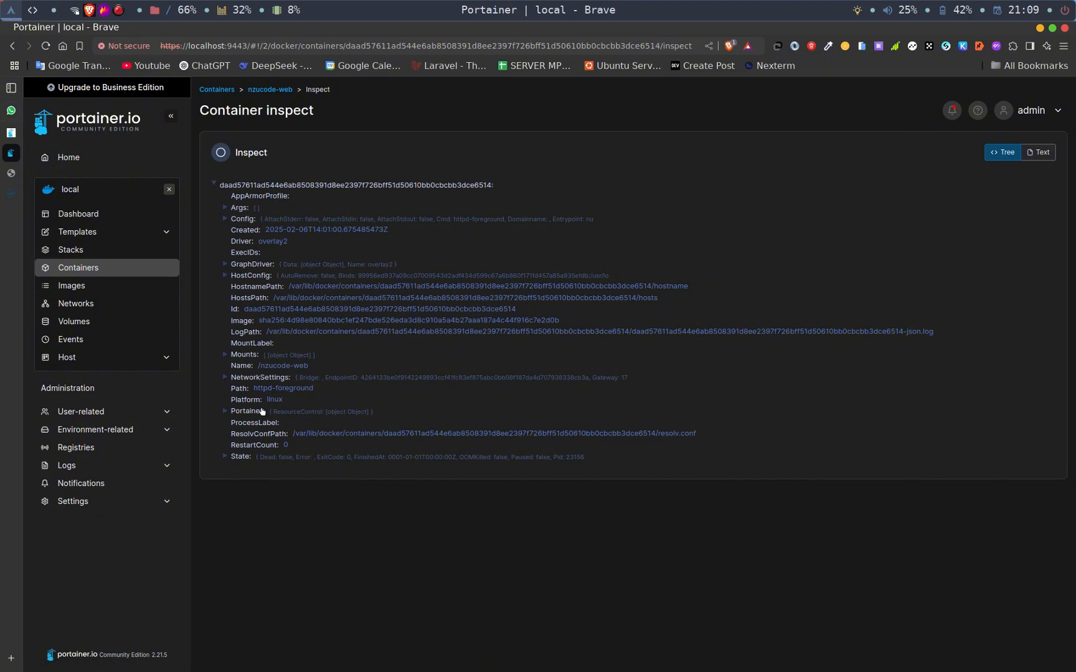
left_click(224, 275)
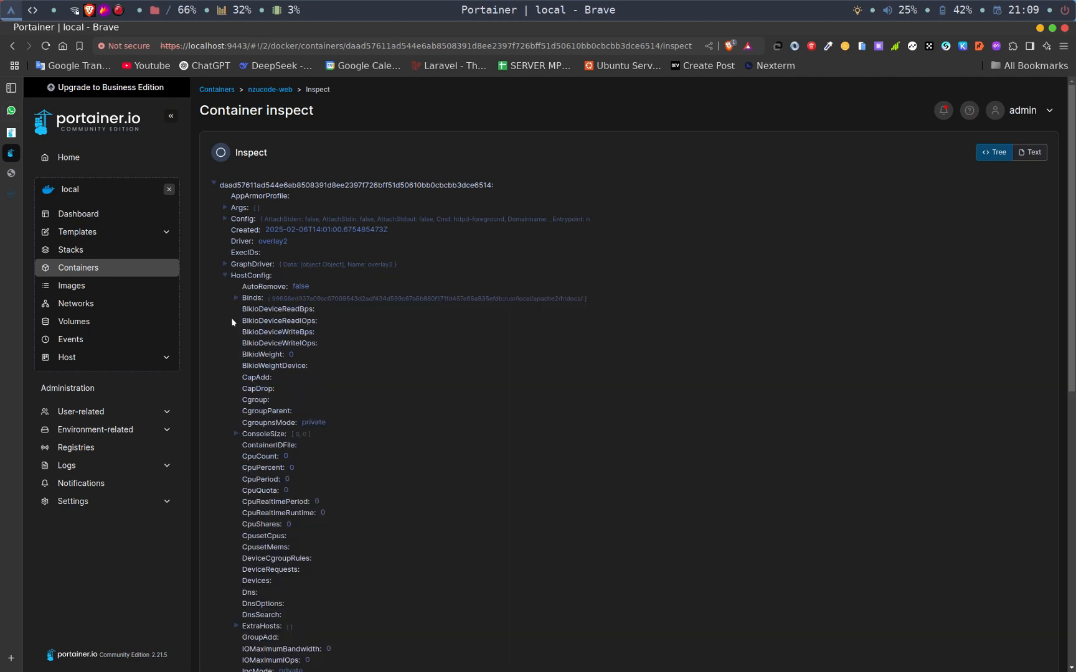
left_click(224, 275)
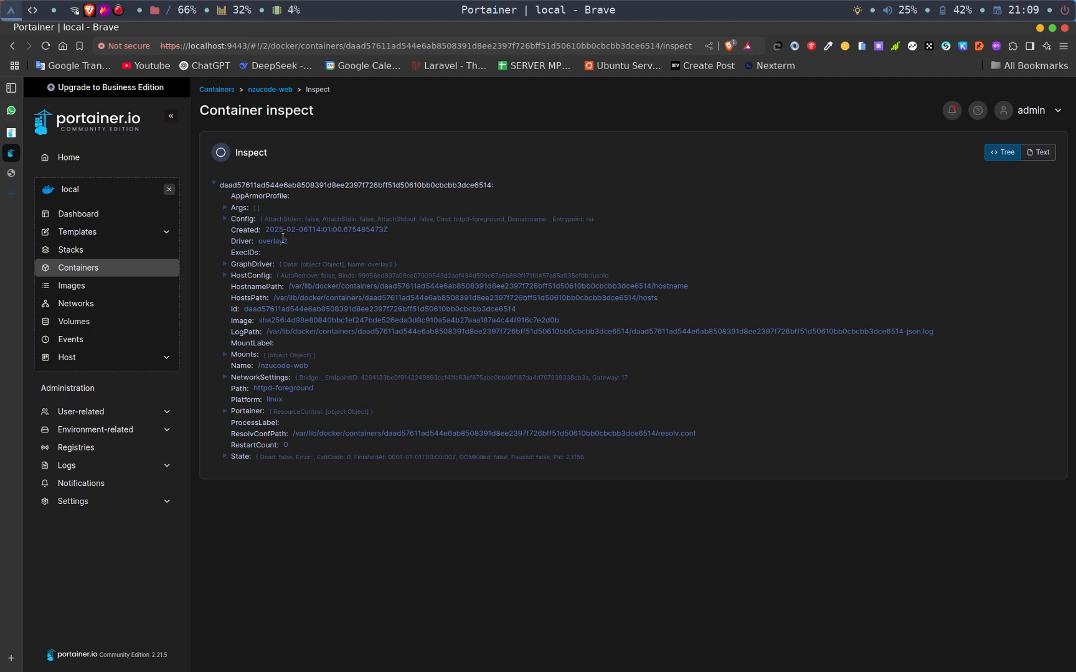
left_click(271, 90)
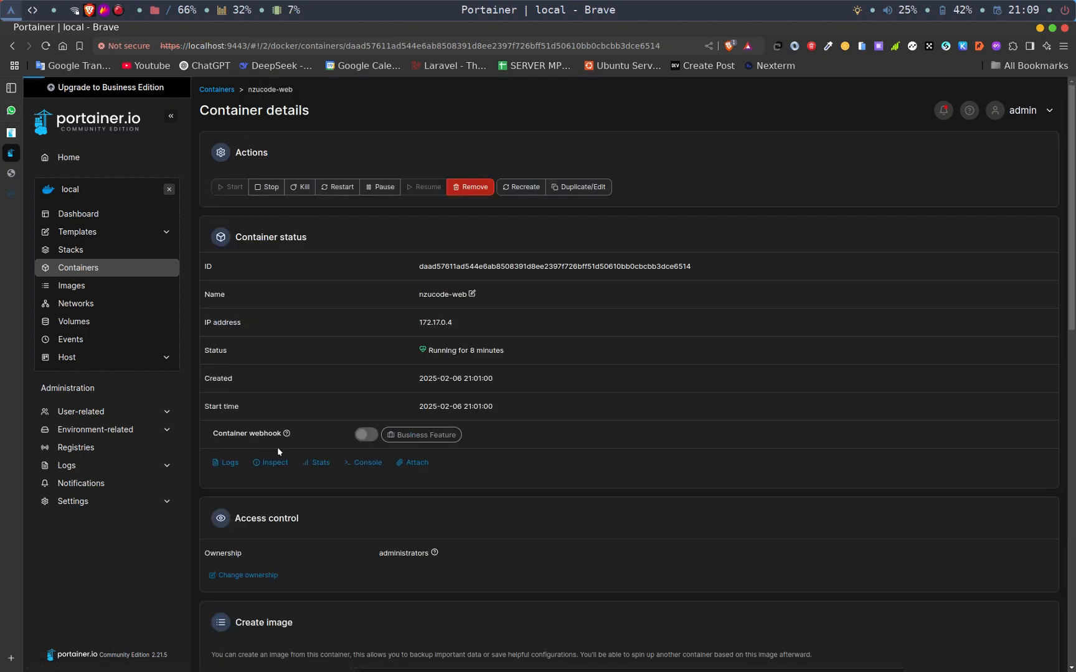
- Connect to the nzucode-web container's console with /bin/bash as the default user and run ls to list its files
left_click(359, 460)
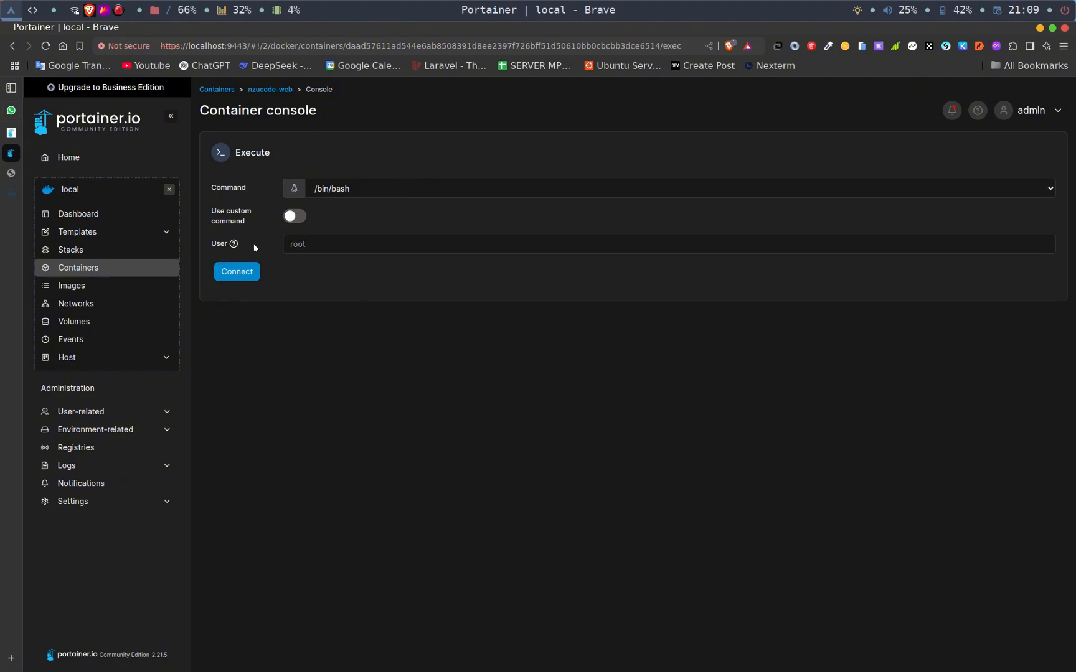
left_click(232, 276)
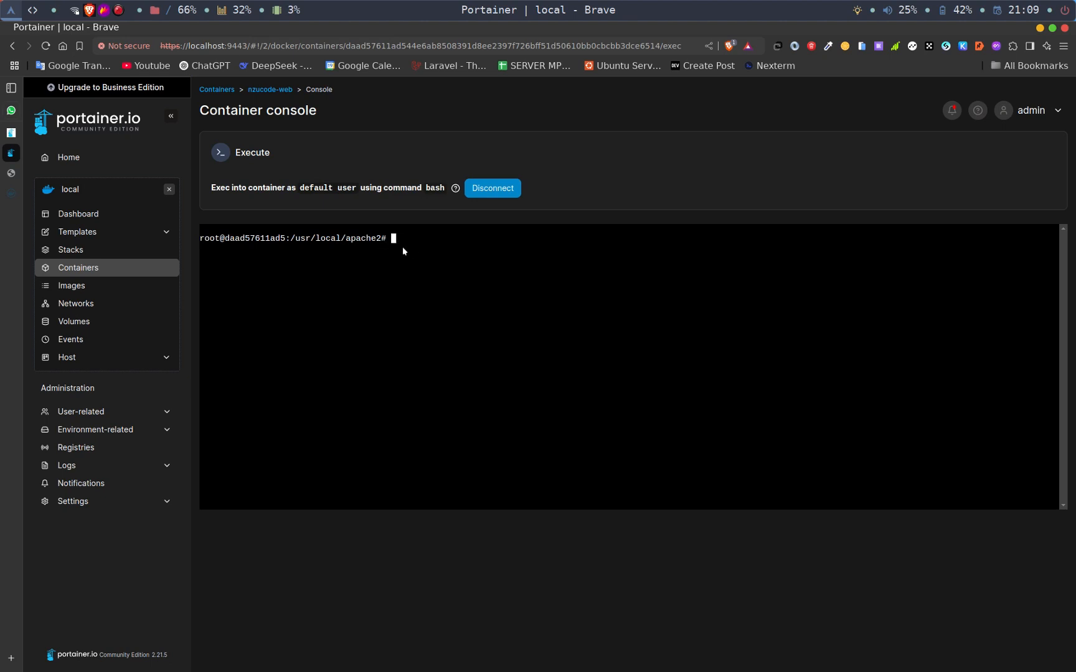
type("ls")
key("Return")
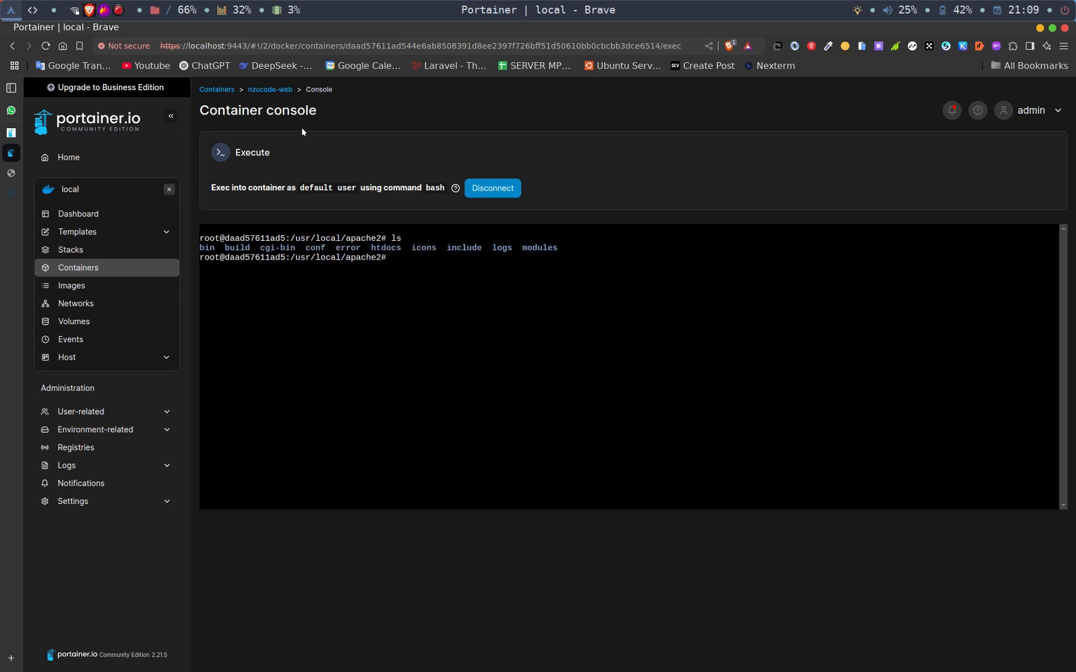
- Review the nzucode-web container's logs, then deselect the local environment to return to the environment overview
left_click(260, 91)
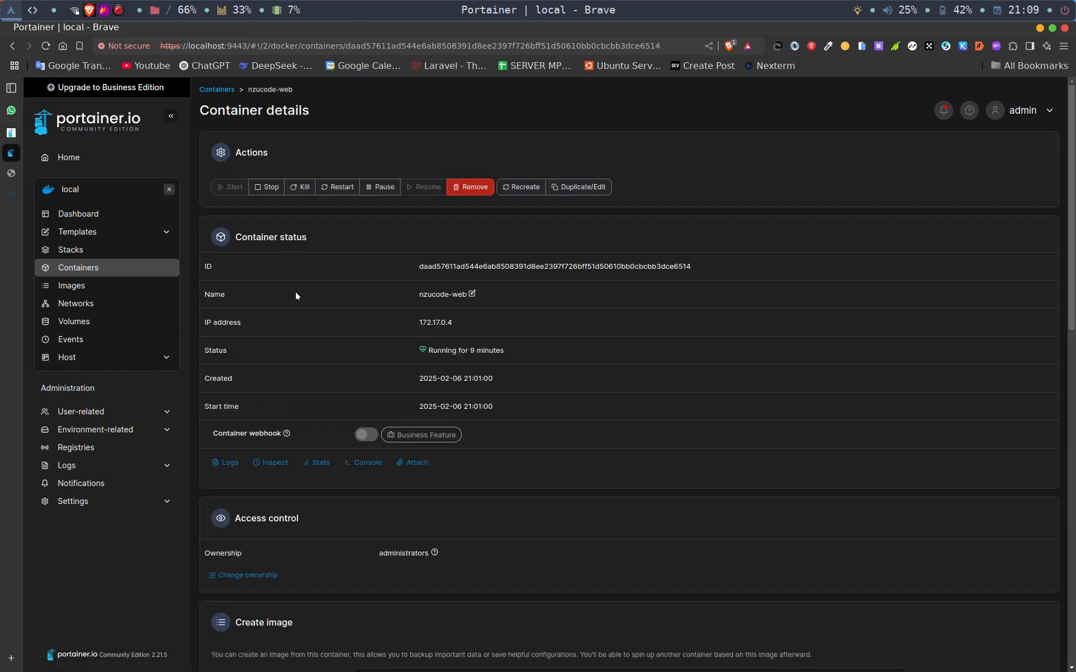
left_click(230, 464)
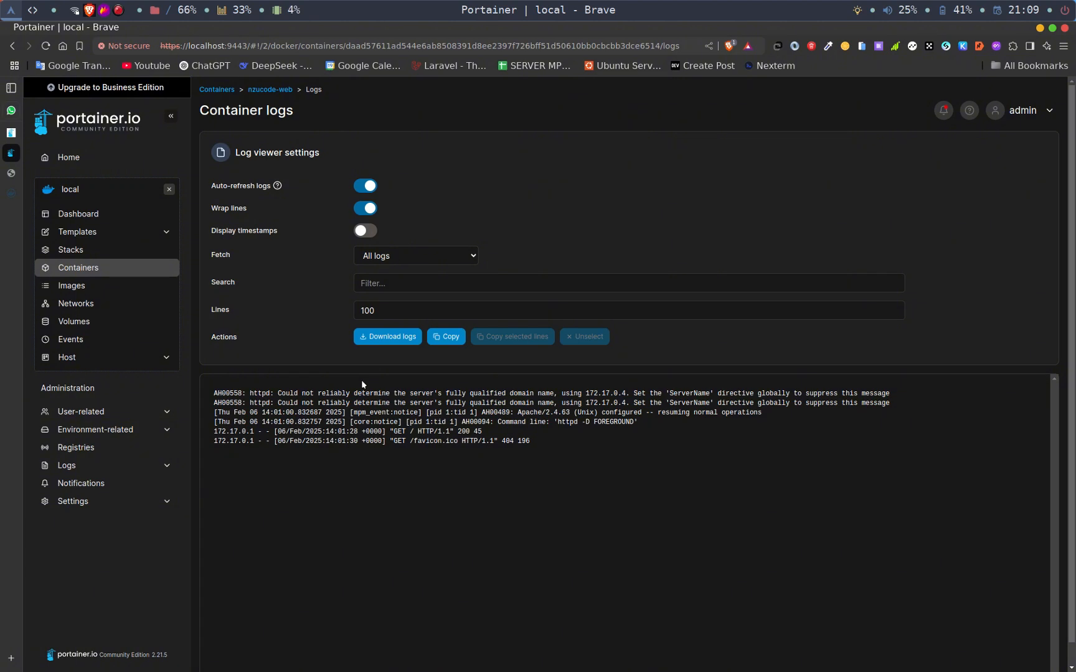
scroll(361, 383, "down", 1)
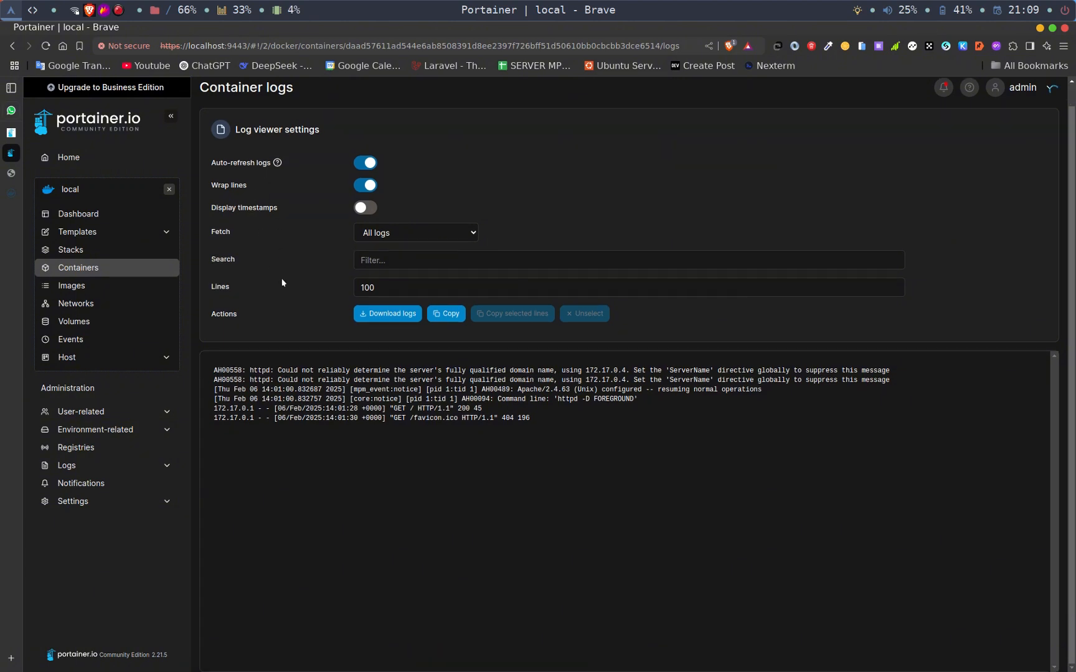
left_click(168, 193)
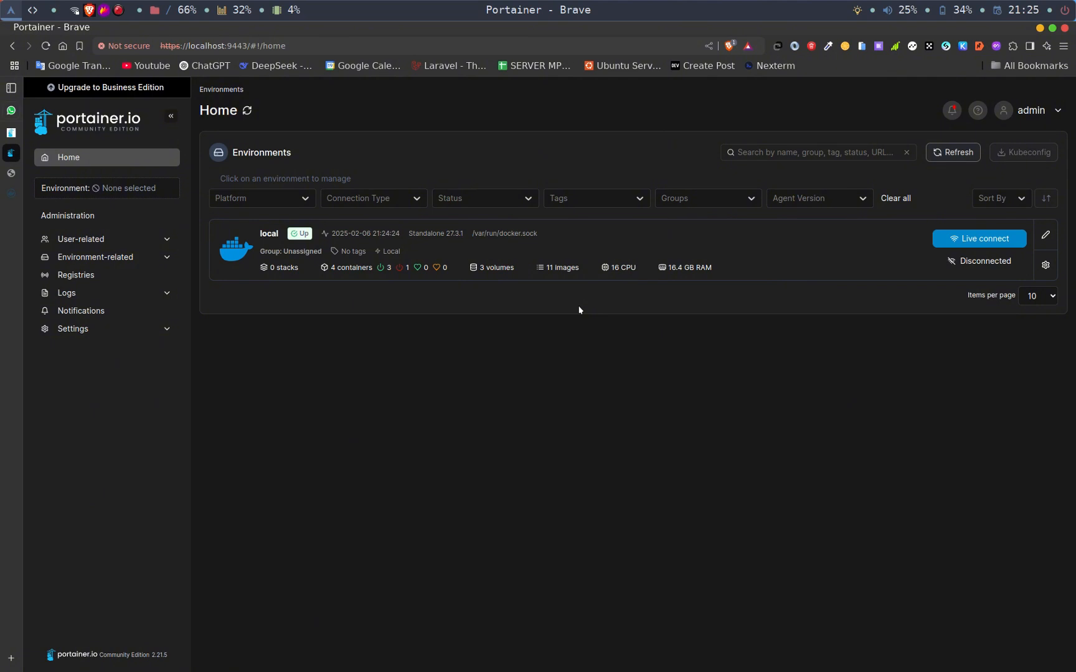
key("super+Return")
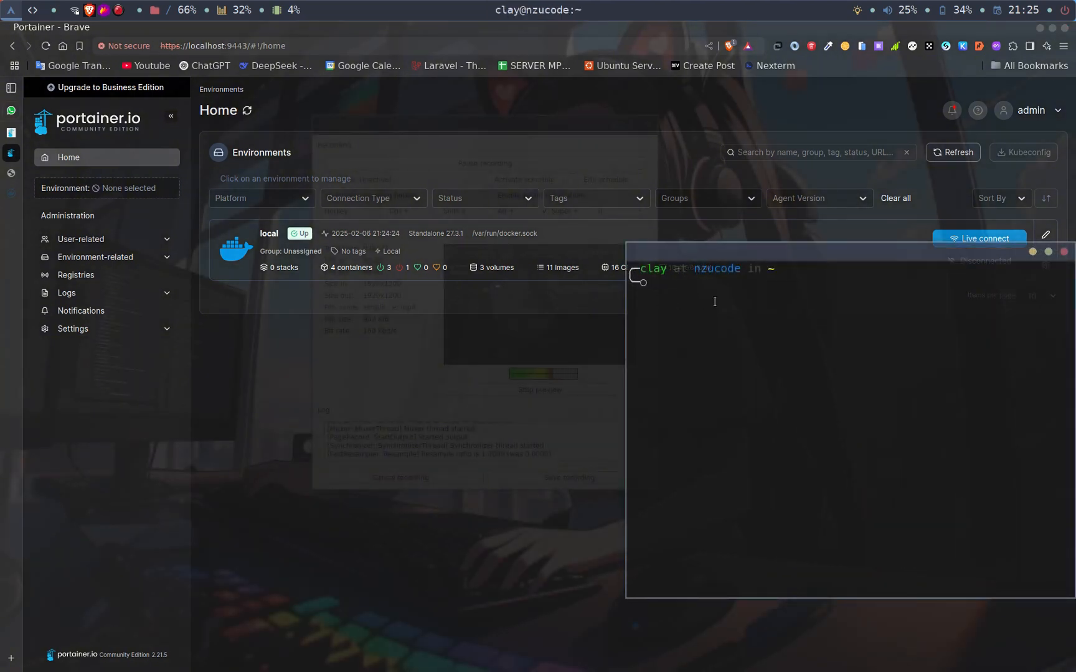
left_click_drag(750, 258, 603, 234)
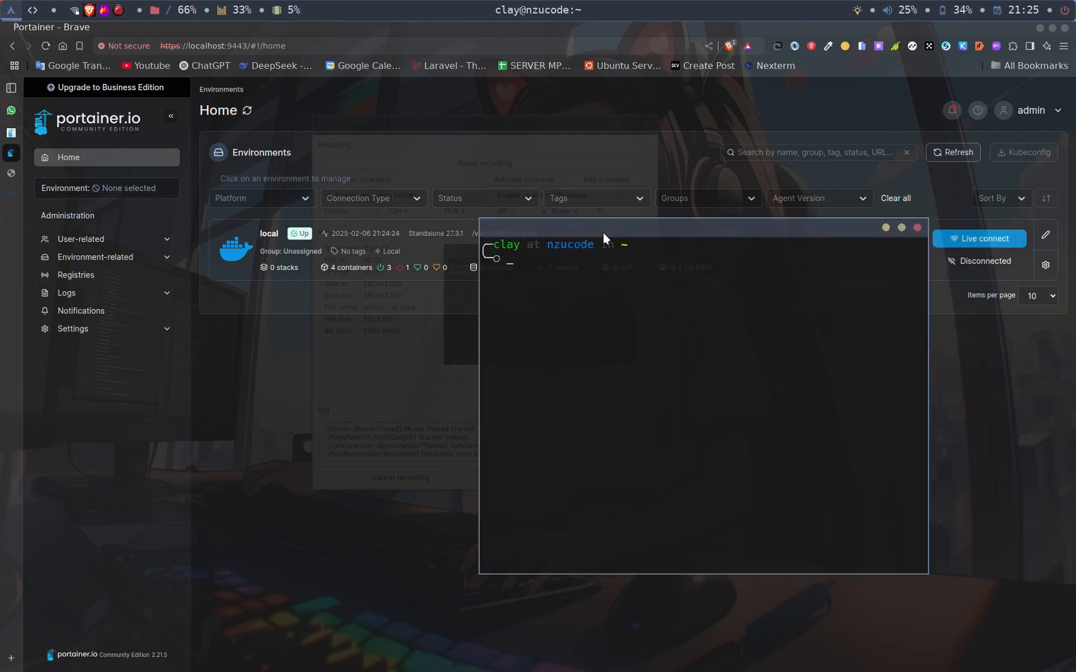
left_click(913, 227)
- Switch to the terminal with the remote server's root SSH session, clear its screen and reposition the window
key("alt+Tab")
key("alt+Tab")
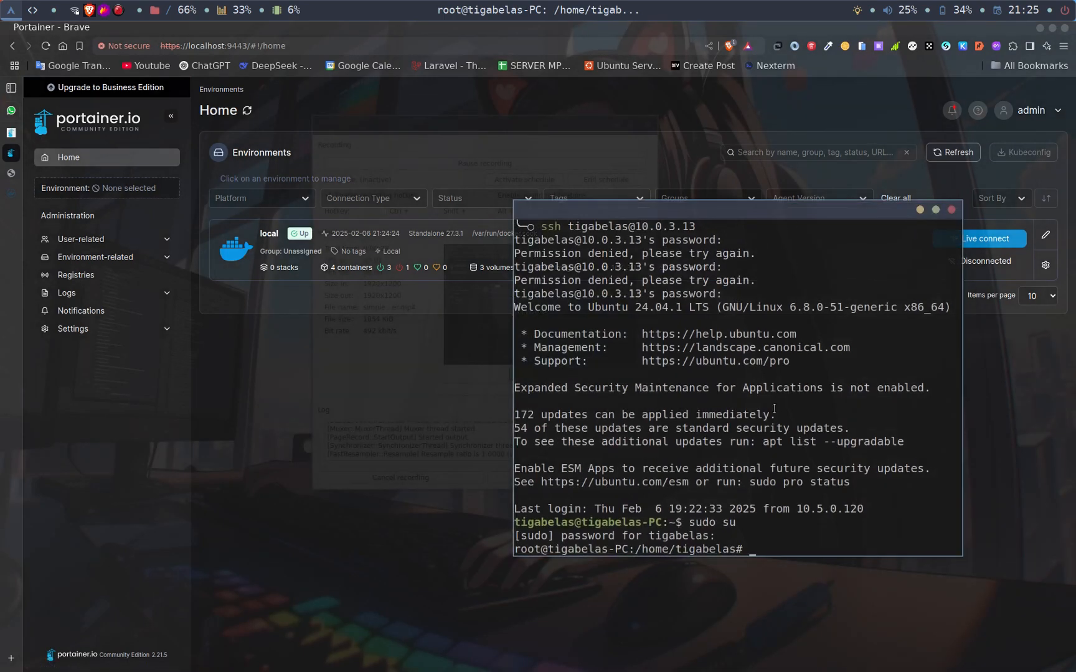
type("clear")
key("Return")
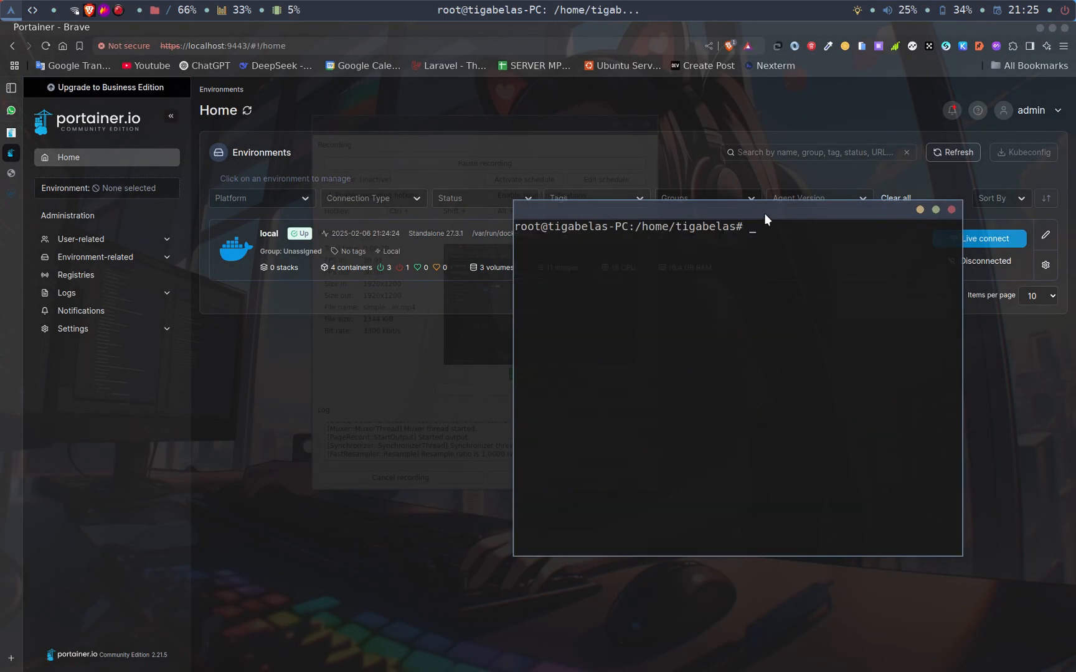
left_click_drag(755, 215, 749, 236)
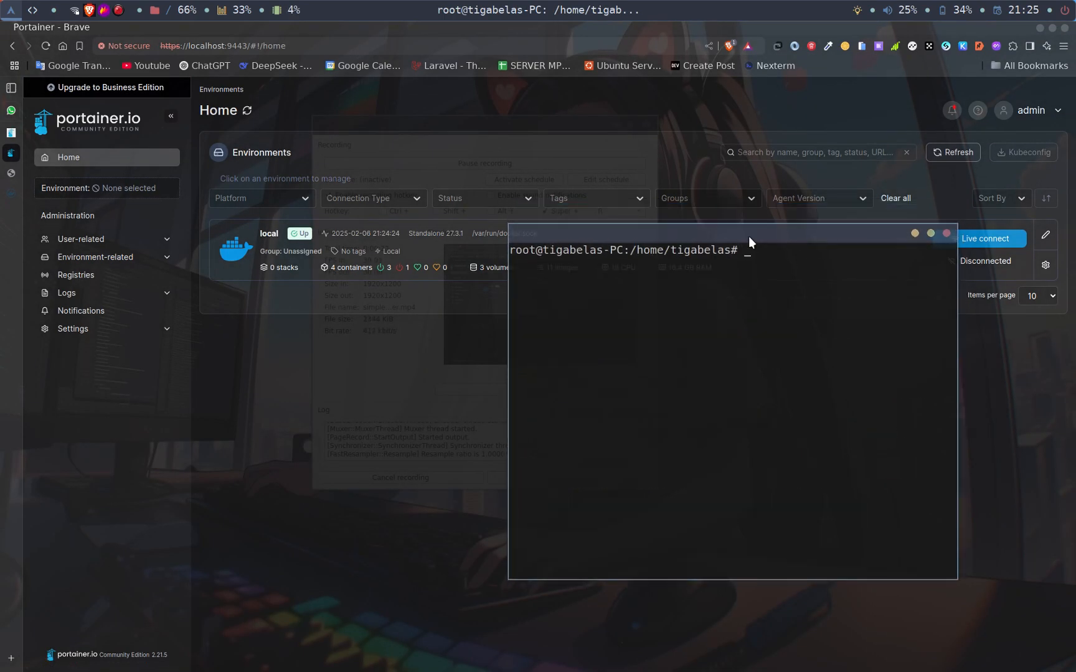
- List the remote server's running containers with docker container ls and widen the terminal window to read the output
type("docker ls")
key("Return")
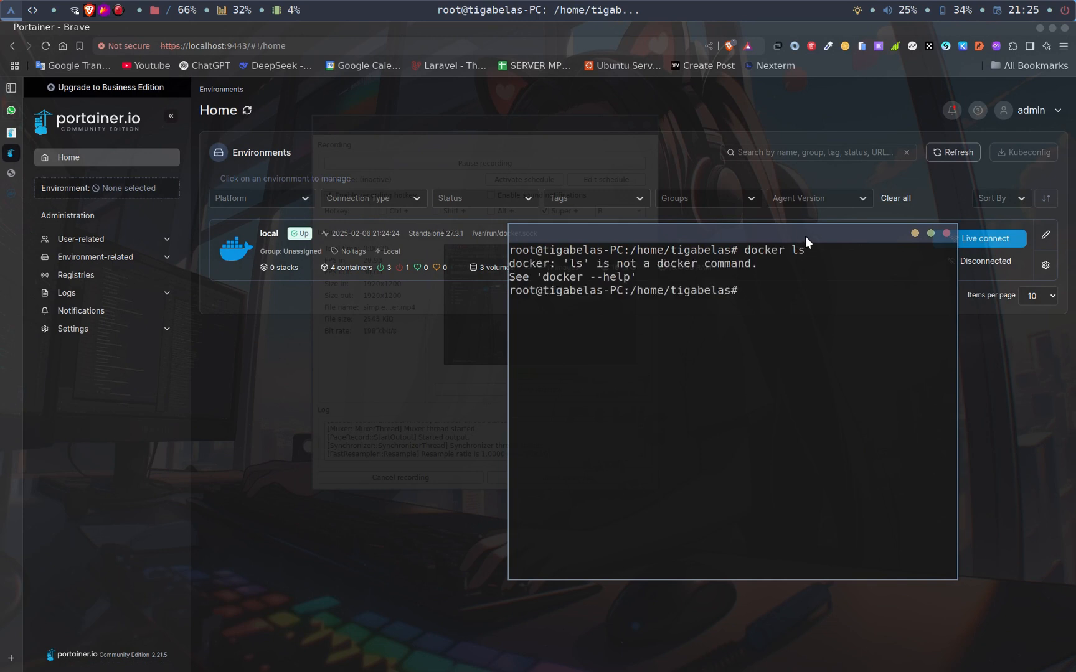
key("Up")
key("BackSpace")
key("BackSpace")
type("container ls")
key("Return")
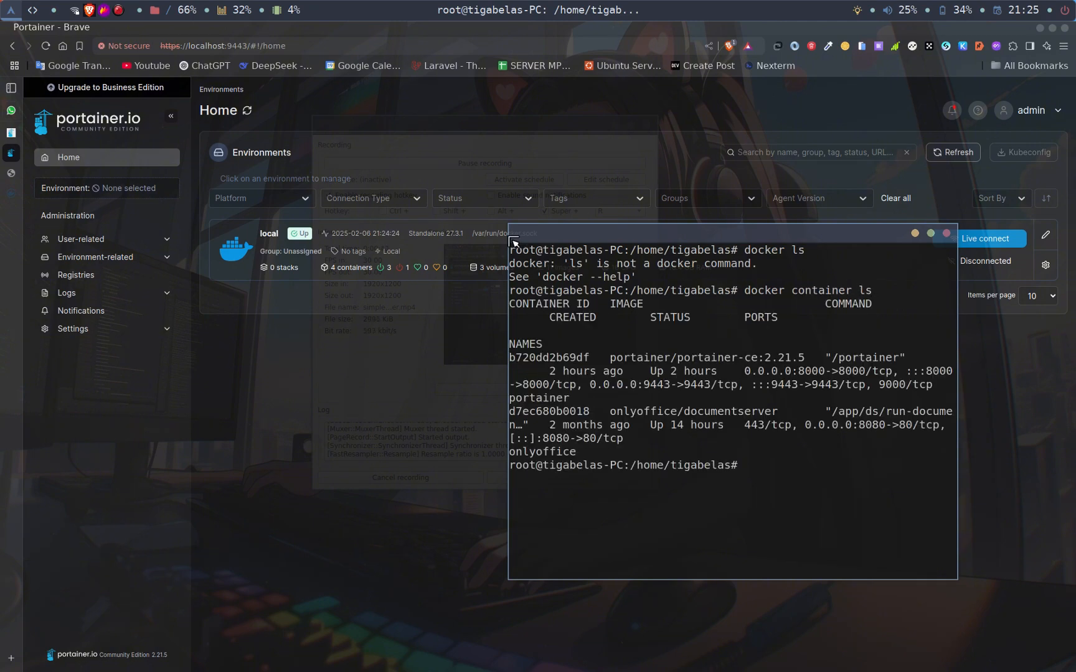
left_click_drag(509, 235, 310, 255)
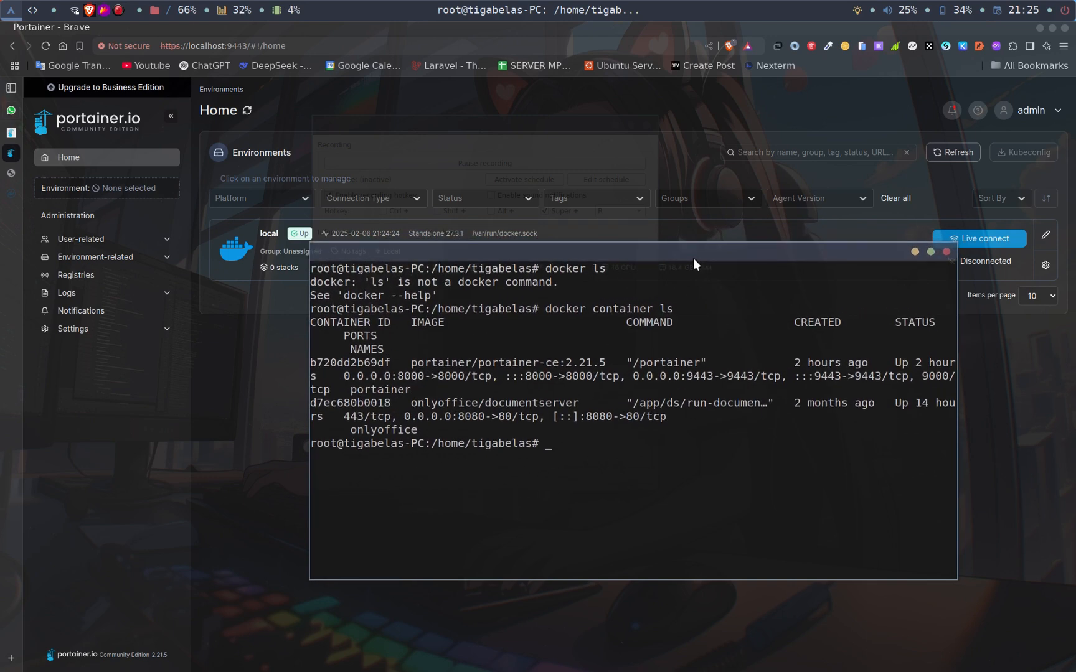
left_click_drag(694, 264, 697, 345)
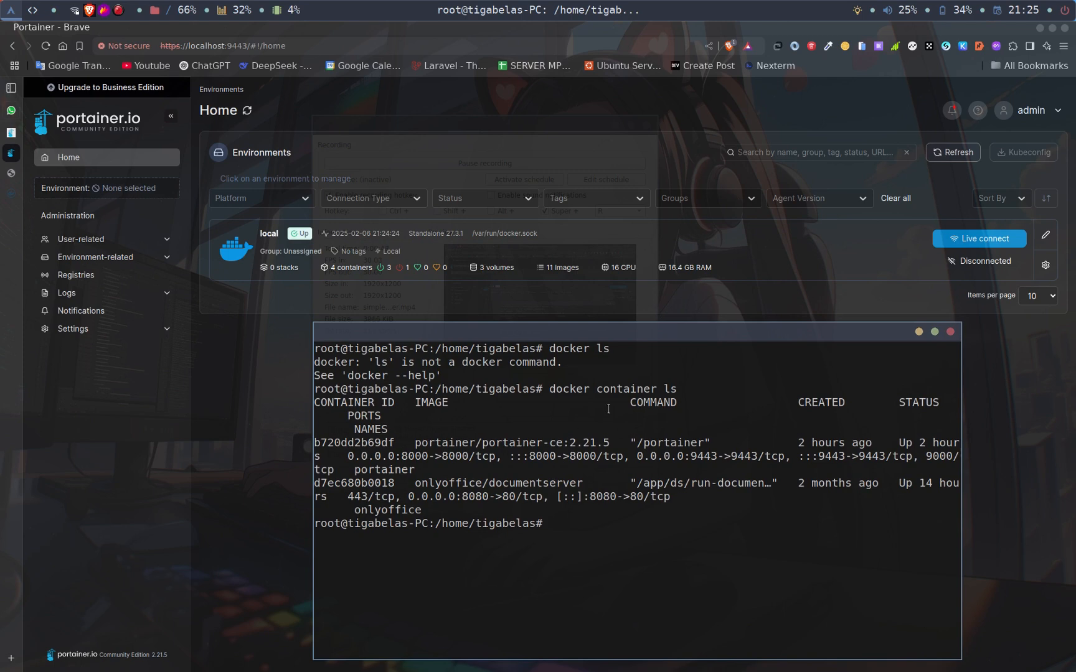
- Switch back to Portainer in the browser and start the wizard for adding a Docker Standalone environment
left_click(268, 306)
double_click(269, 306)
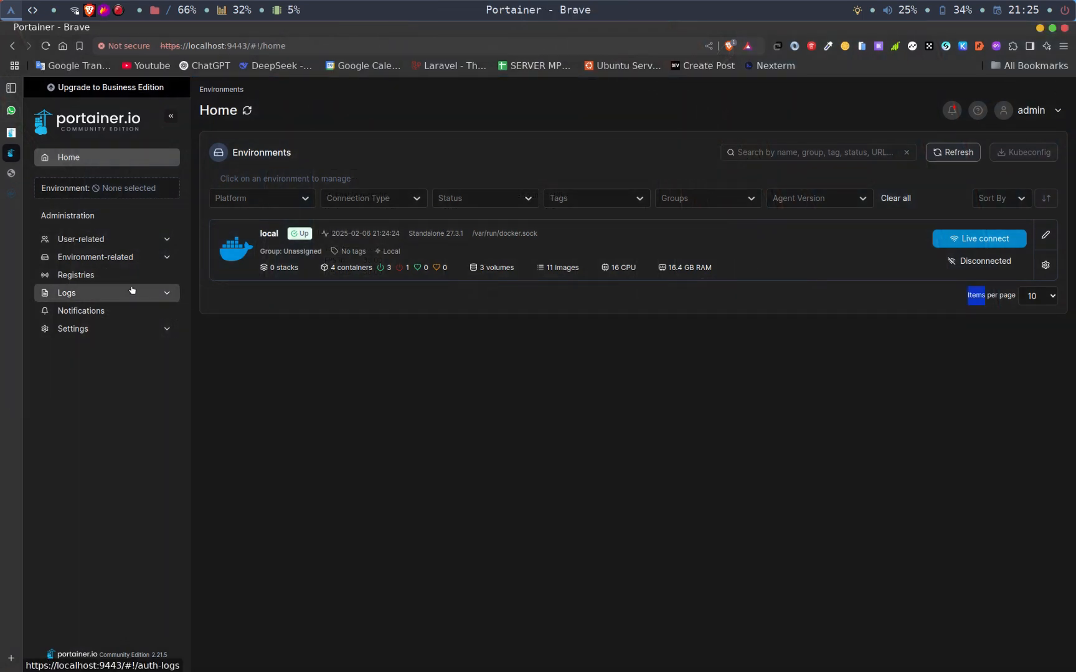
left_click(119, 257)
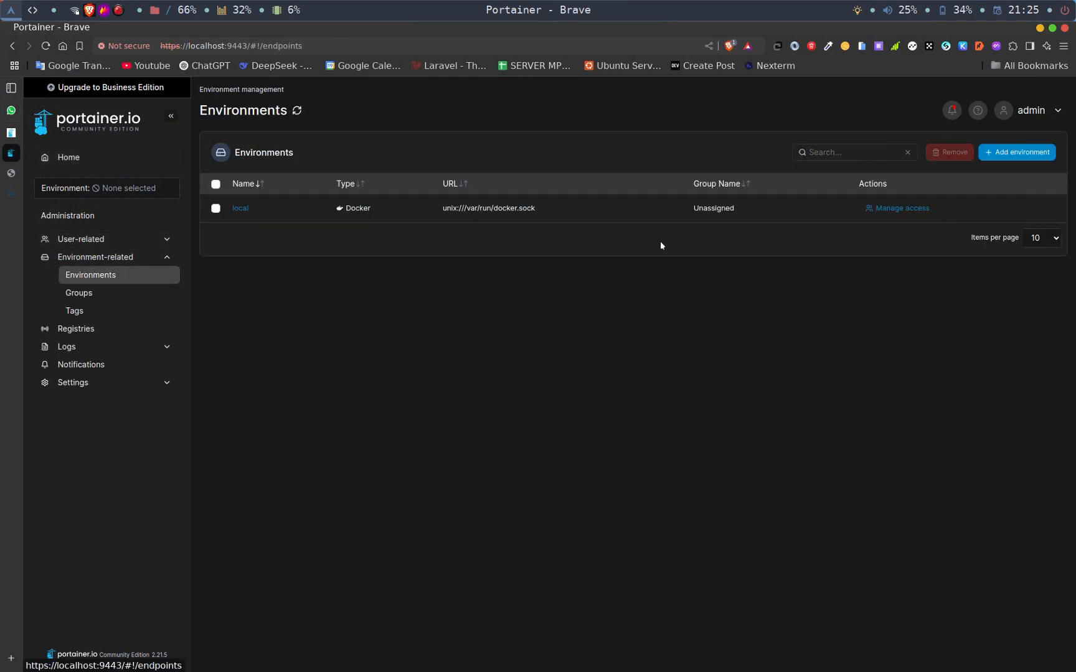
left_click(1019, 153)
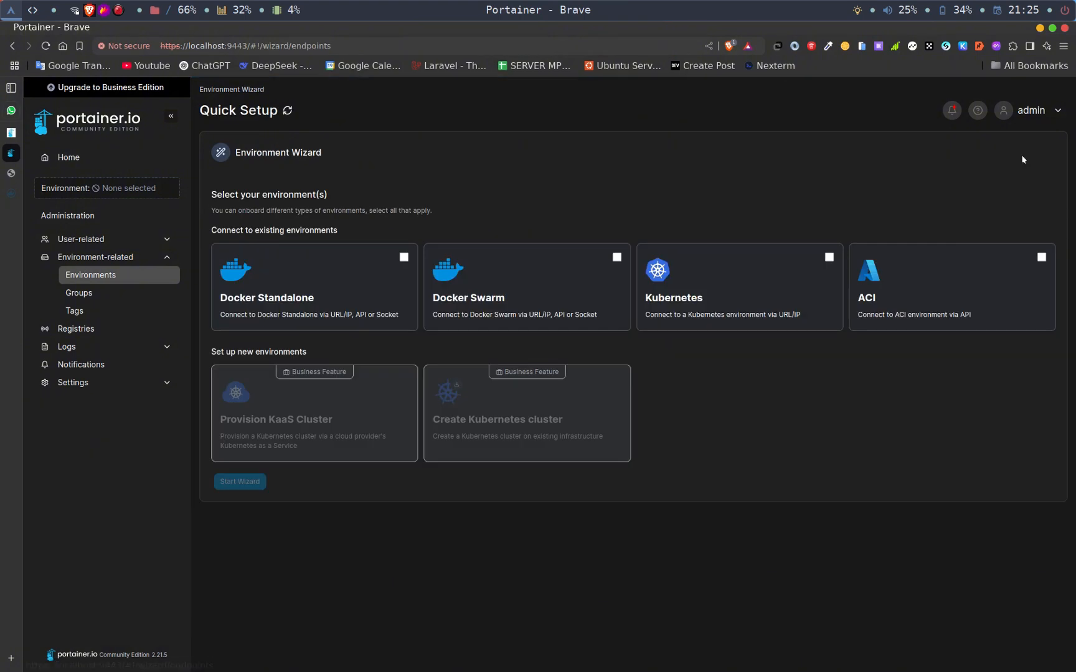
left_click(340, 287)
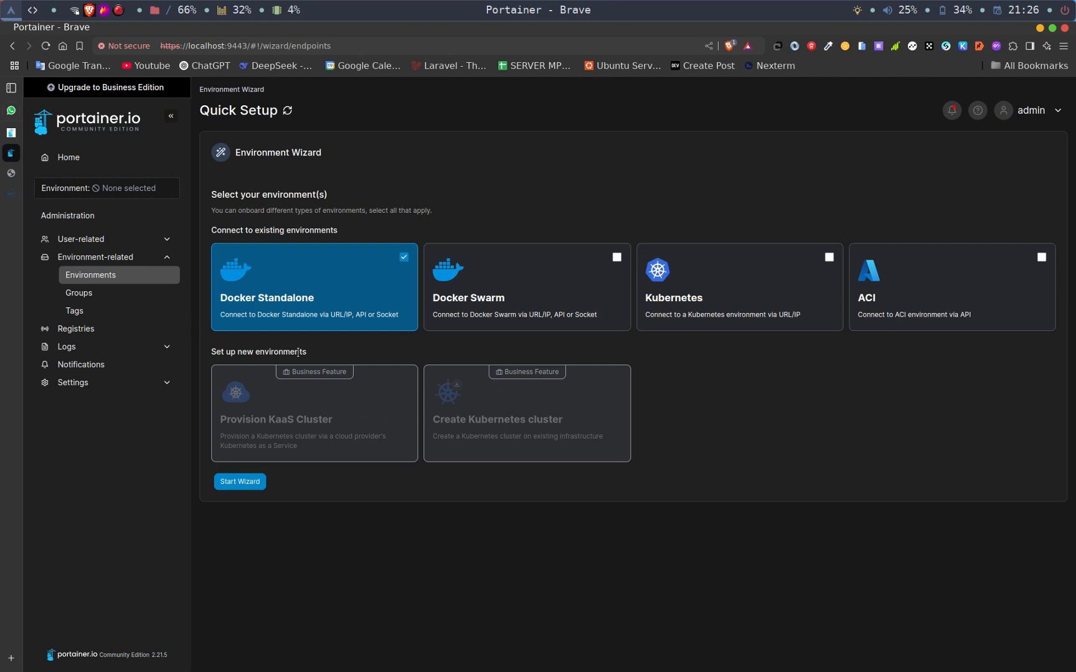
left_click(231, 483)
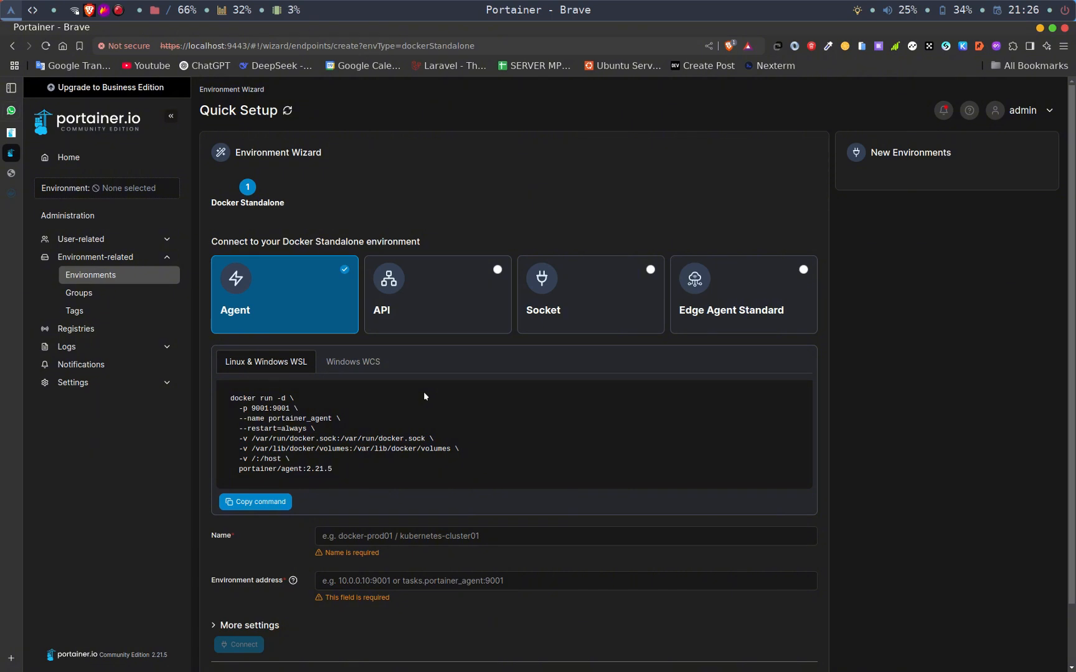
- Compare the Windows WCS agent command with the Linux & Windows WSL version and copy the Linux one
left_click(345, 367)
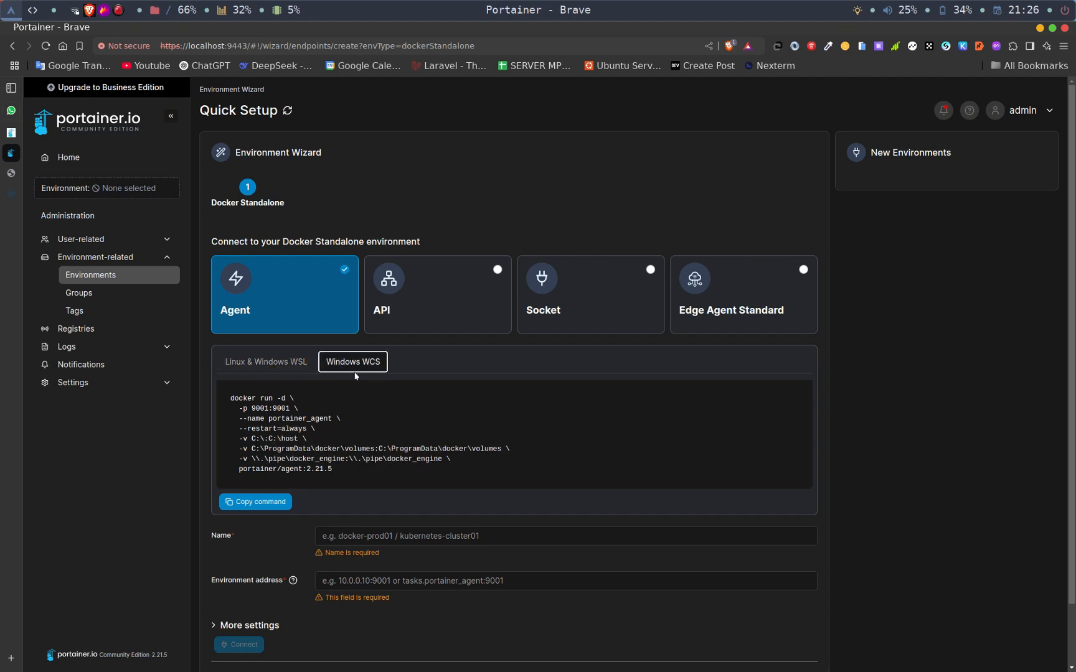
left_click(274, 370)
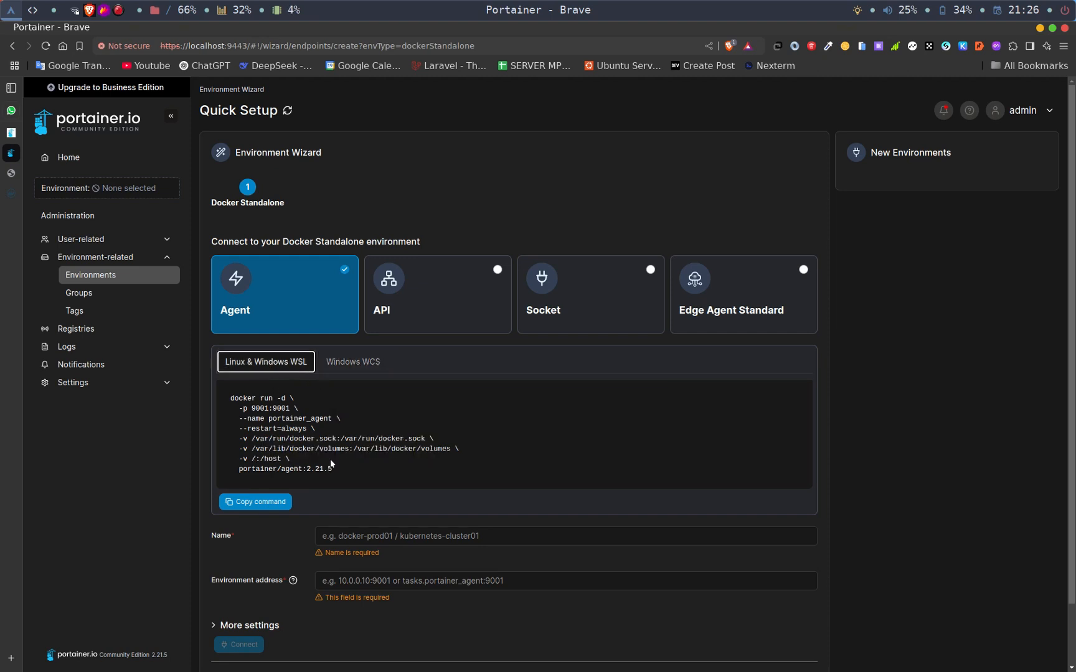
left_click(267, 503)
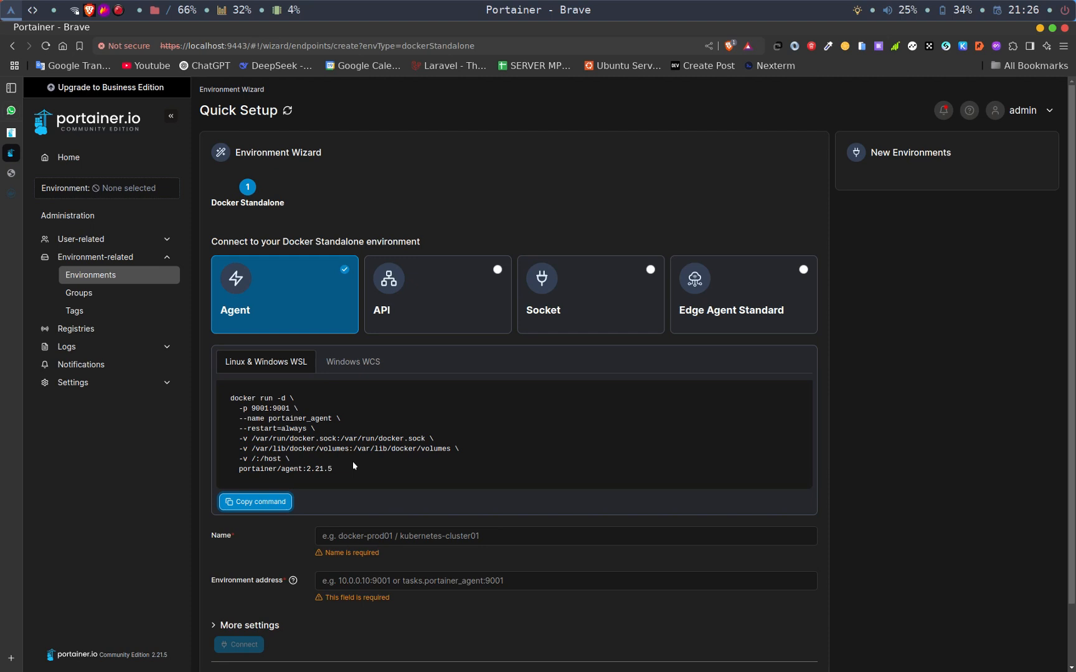
- Run the copied portainer/agent:2.21.5 docker run command in the remote server's cleared terminal, then close the terminal once the agent is deployed
key("alt+Tab")
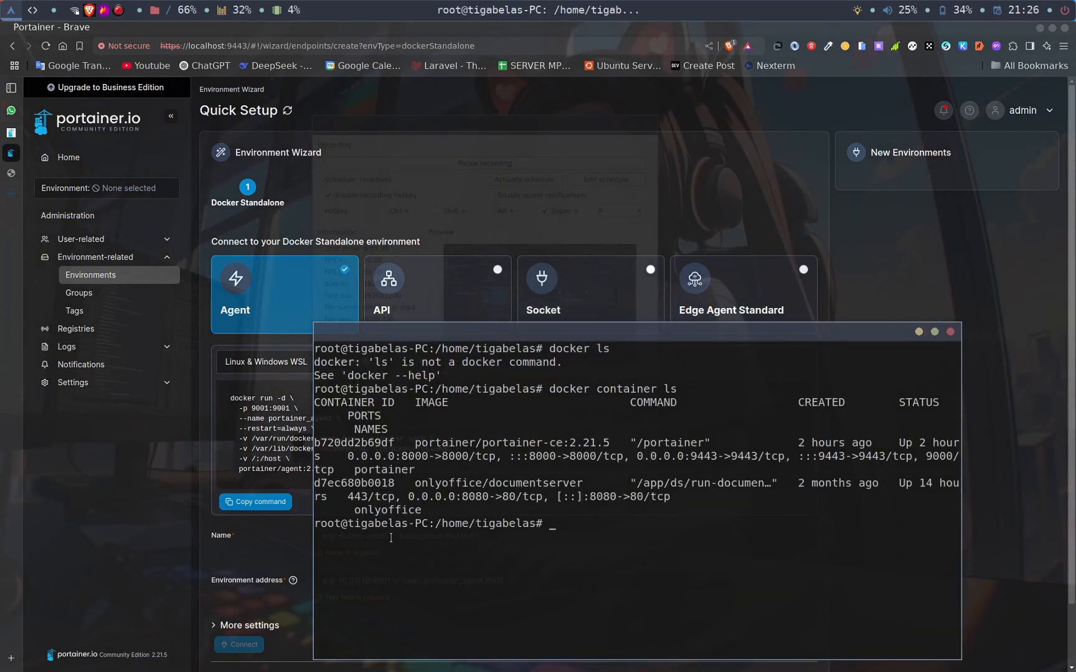
type("clear")
key("Return")
key("ctrl+shift+v")
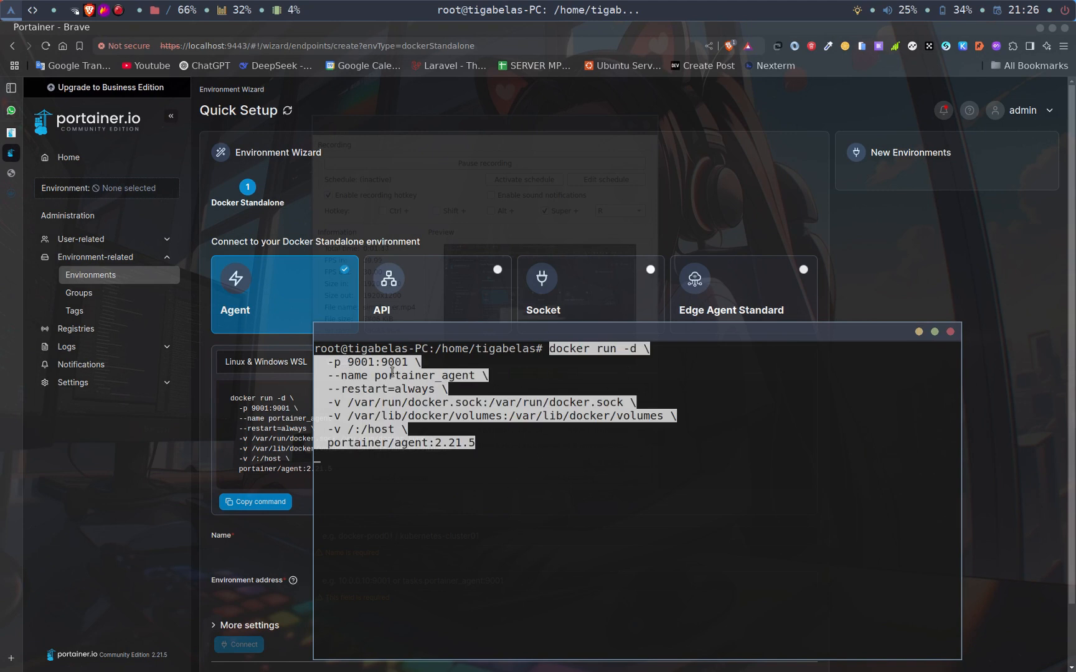
key("Return")
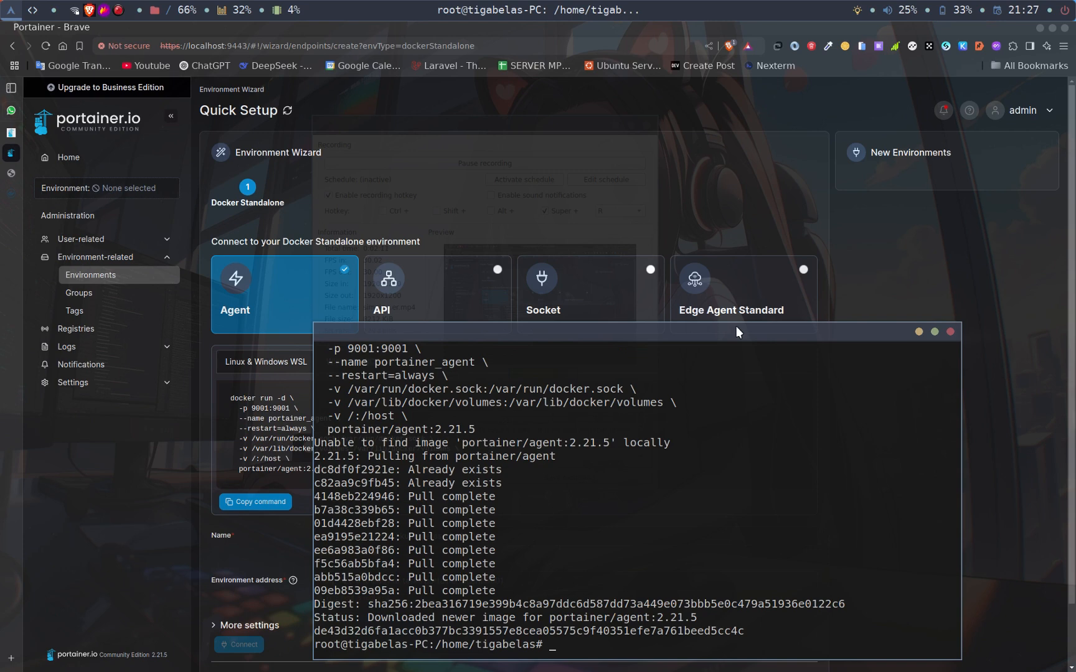
left_click(949, 332)
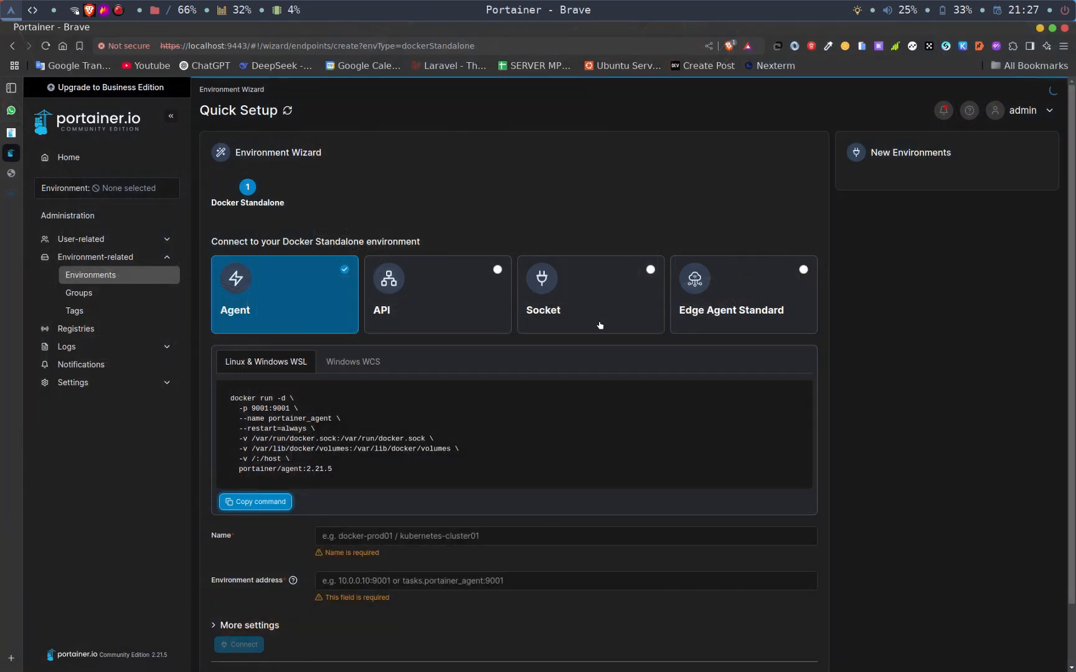
- Name the new agent environment Tigabelas, set its address to 10.0.3.13:9001, and connect it
scroll(405, 373, "down", 2)
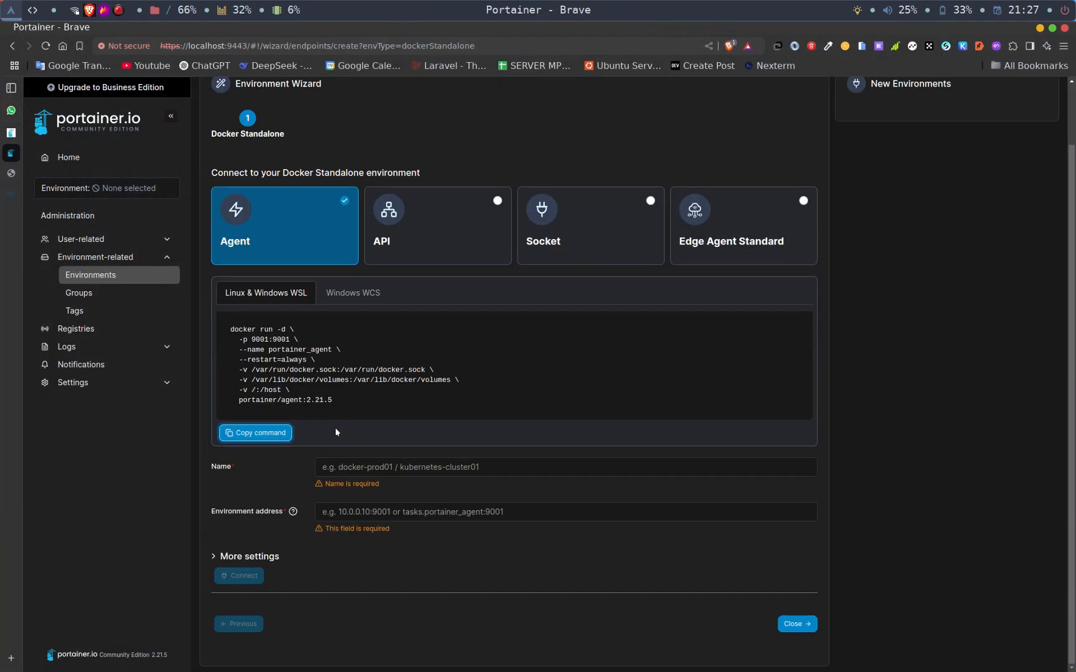
left_click(360, 468)
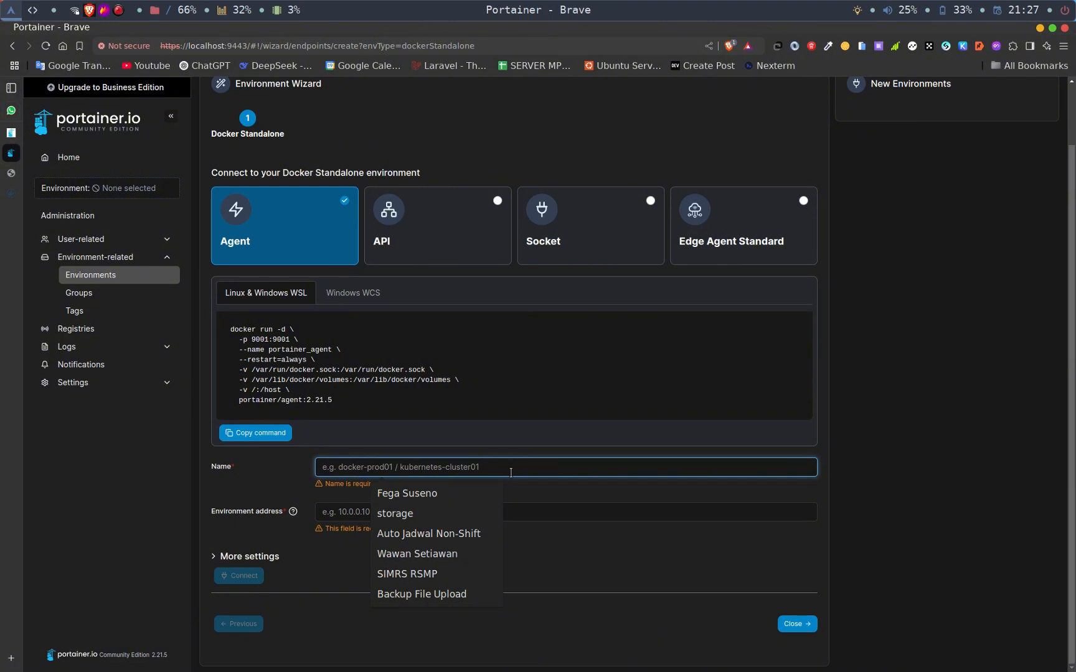
type("Tigabelas")
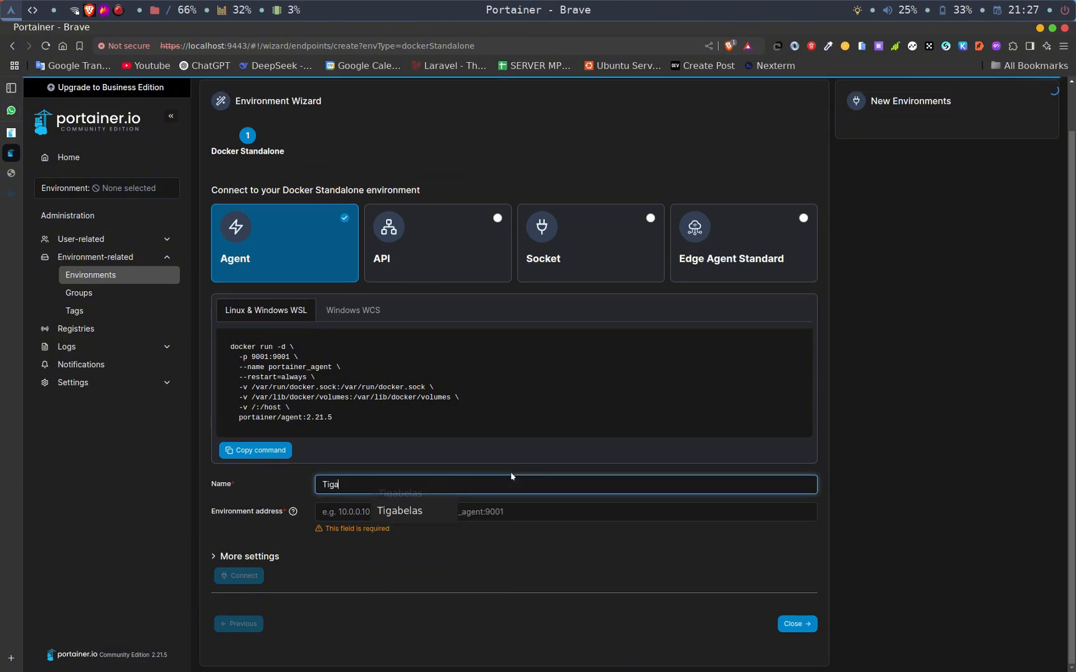
left_click(356, 512)
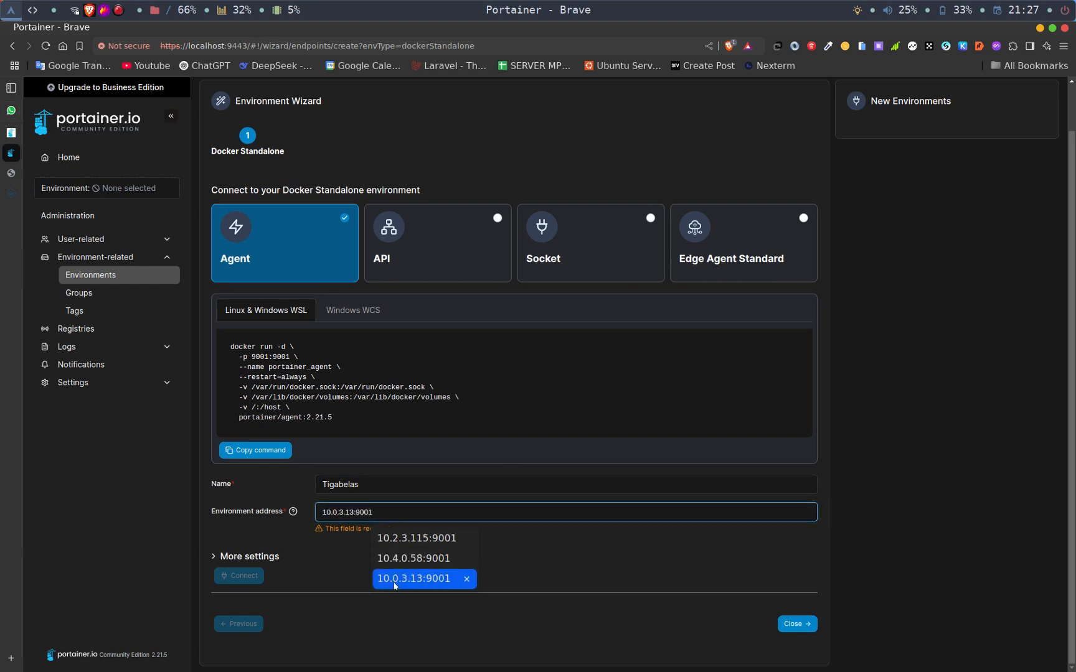
left_click(410, 578)
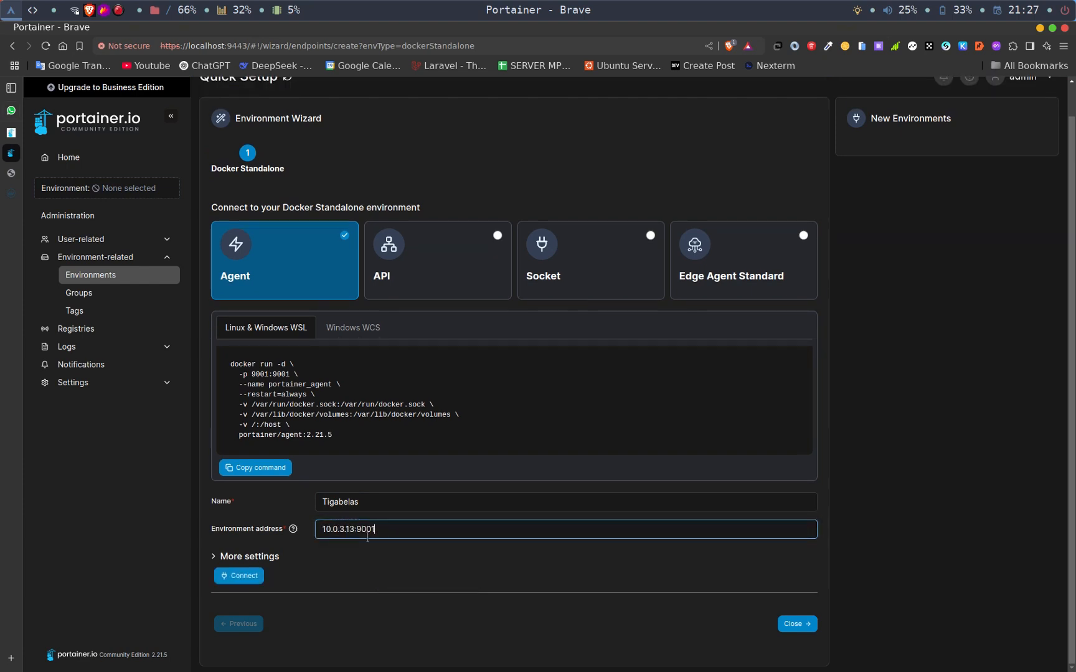
left_click(242, 576)
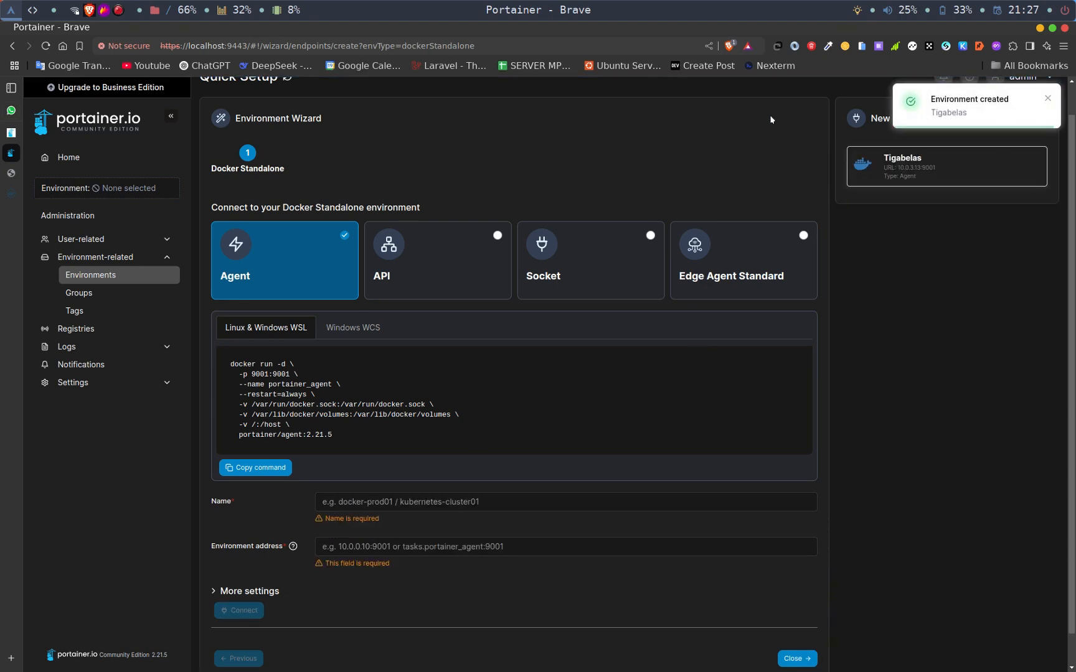
- Open the Tigabelas environment from the home page and examine its container list and stacks list
left_click(74, 159)
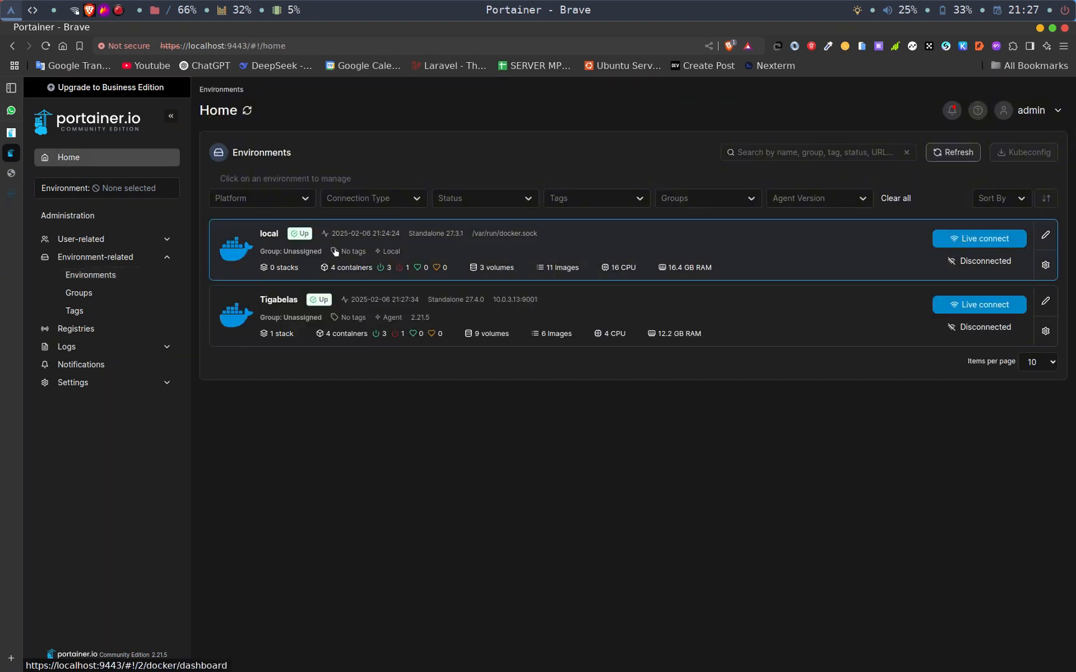
left_click(282, 302)
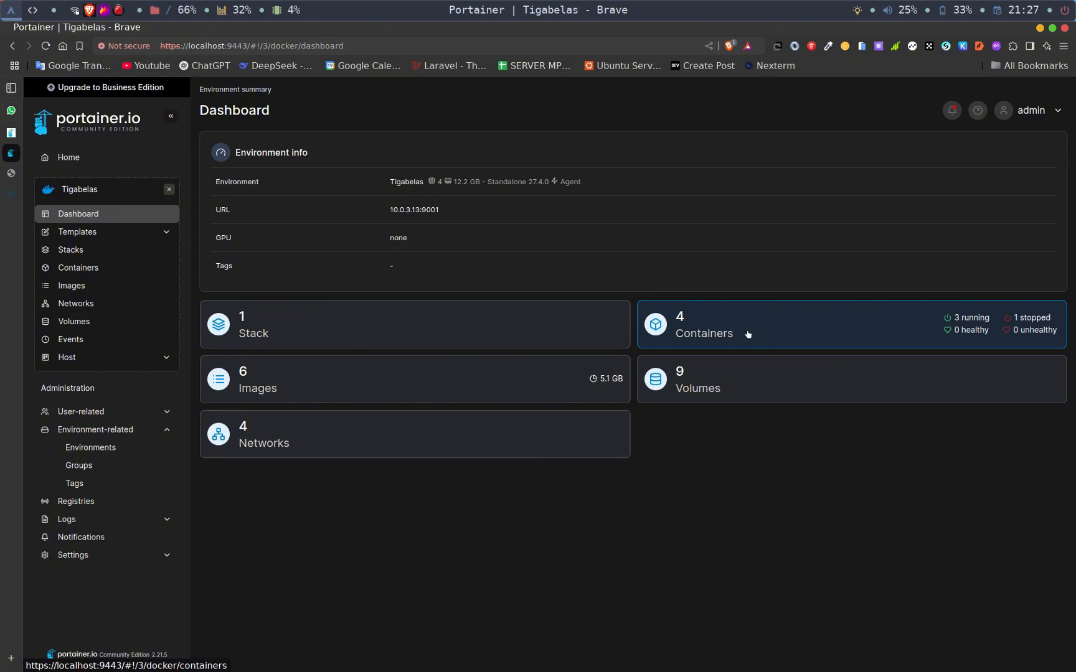
left_click(710, 336)
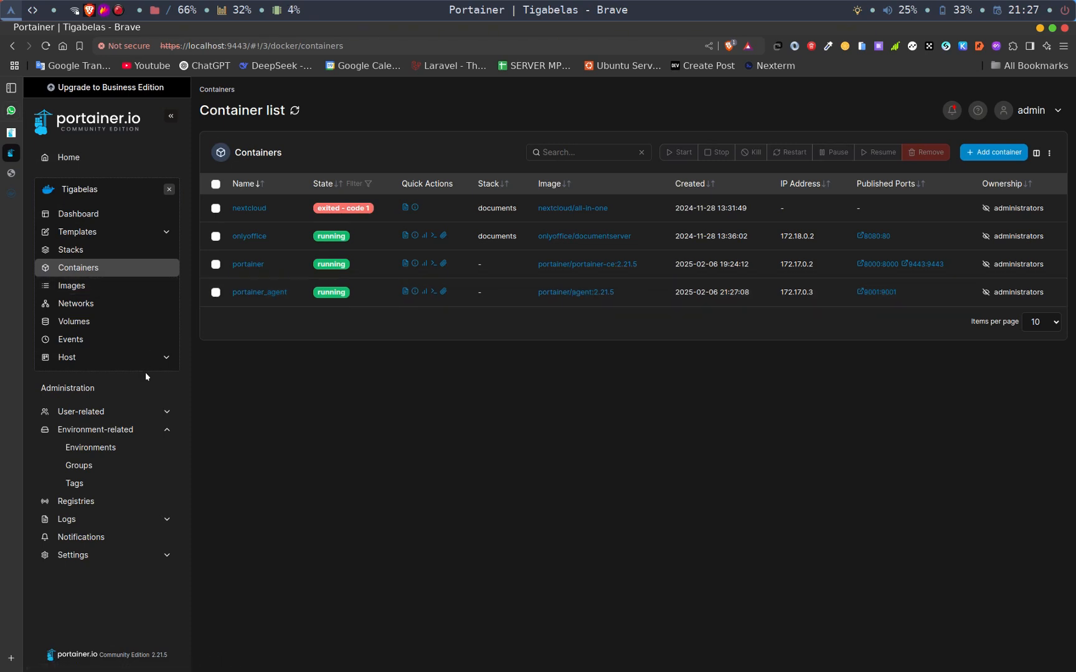
left_click(166, 430)
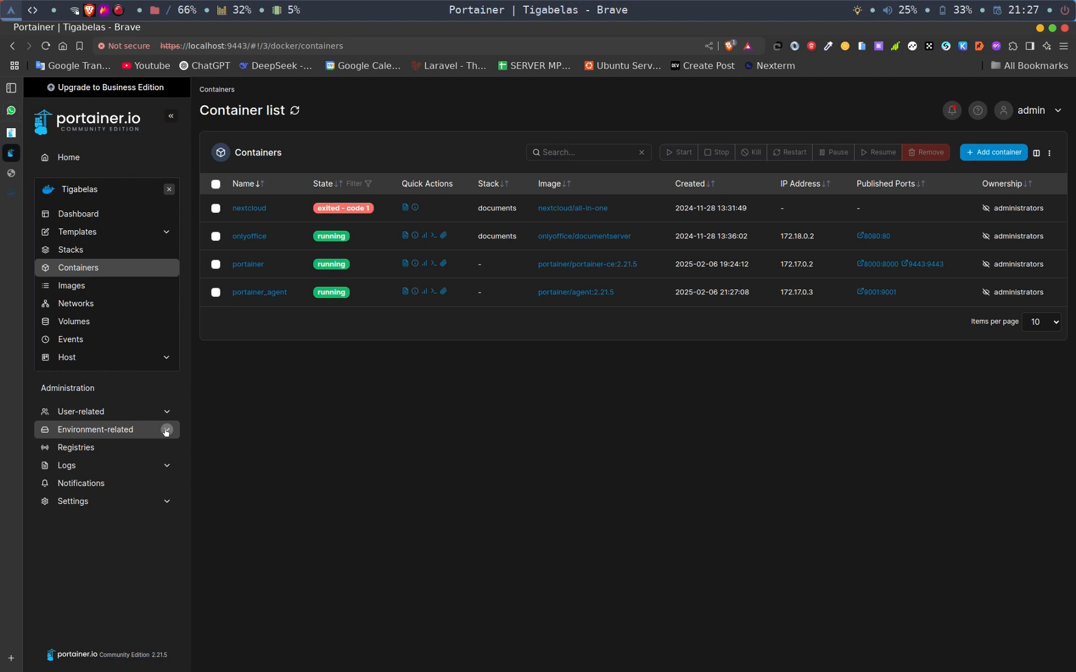
left_click(92, 250)
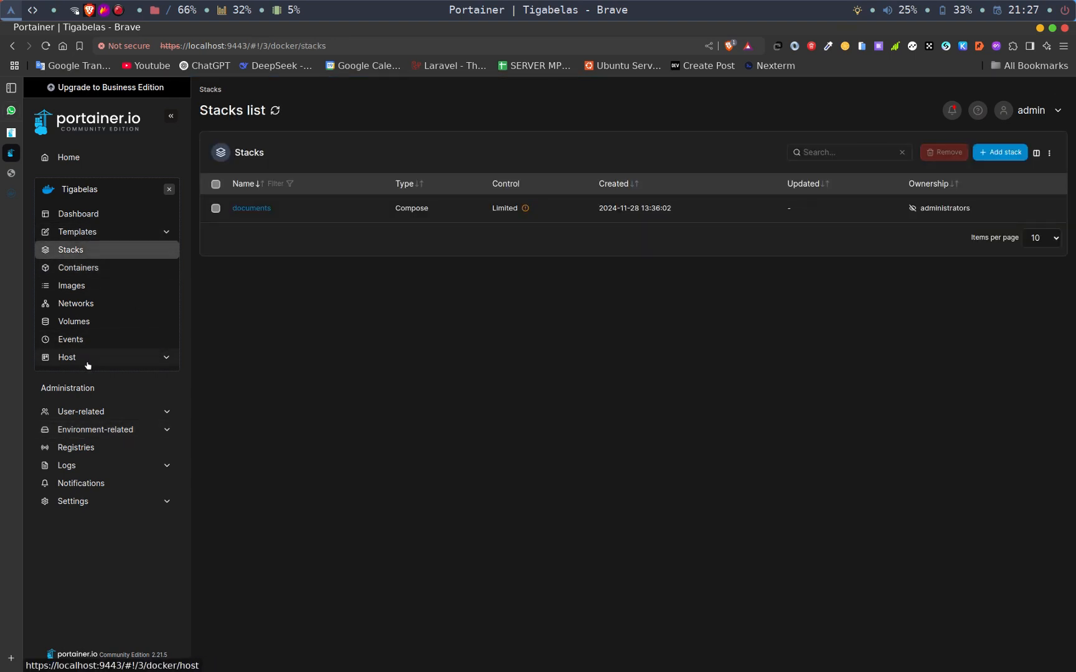